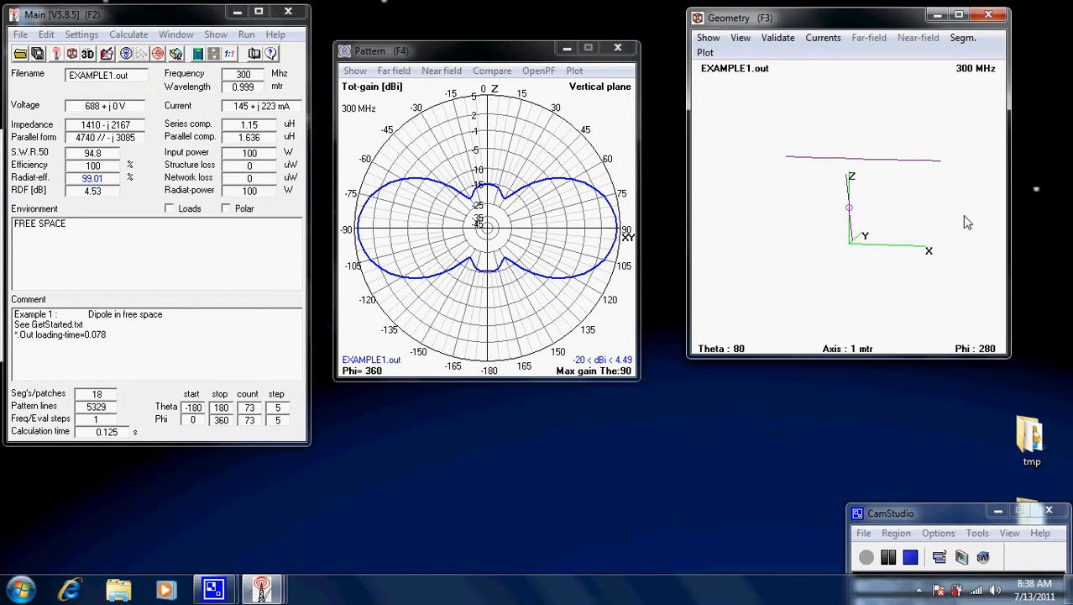
# Step: Rotate the 3D geometry view and inspect the segment information of the upper horizontal wire and the lower part of the dipole
pyautogui.moveTo(966, 223)
pyautogui.mouseDown()
pyautogui.moveTo(930, 222)
pyautogui.moveTo(935, 233)
pyautogui.moveTo(974, 227)
pyautogui.mouseUp()
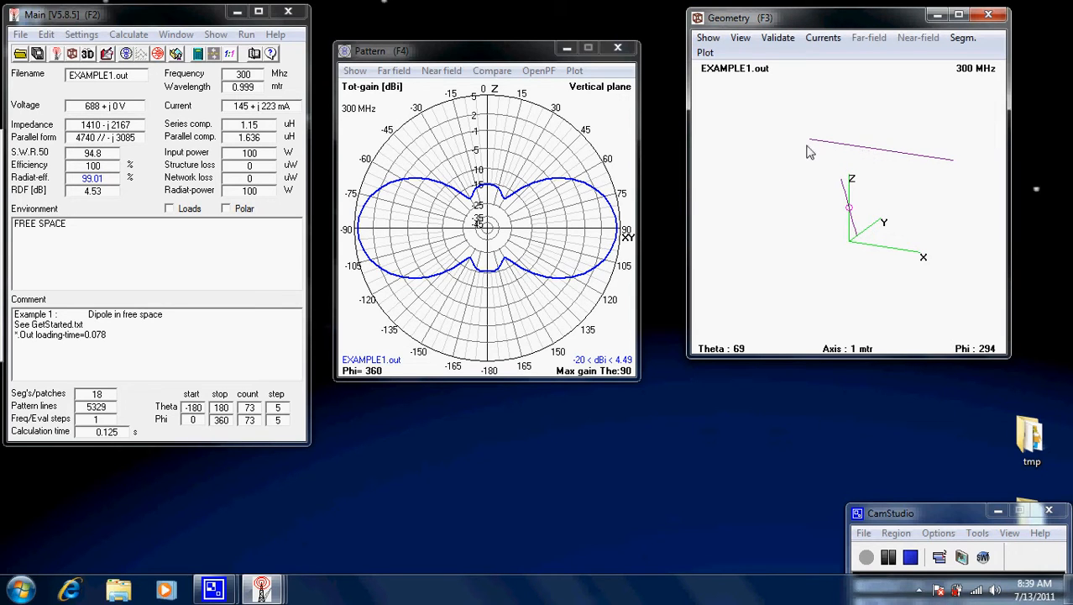
pyautogui.click(873, 153)
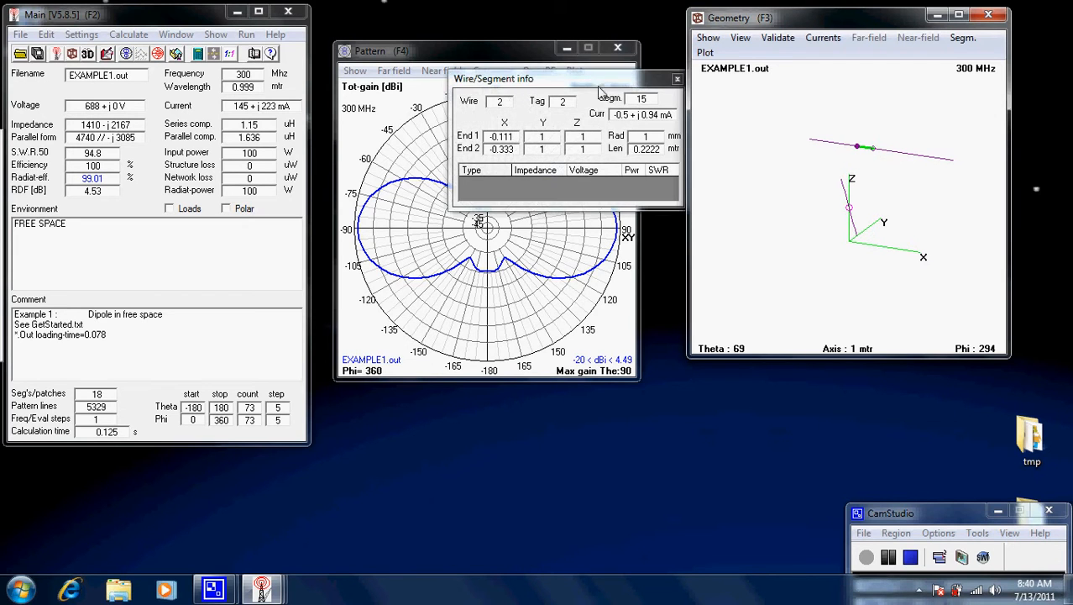
pyautogui.moveTo(596, 83); pyautogui.dragTo(542, 98)
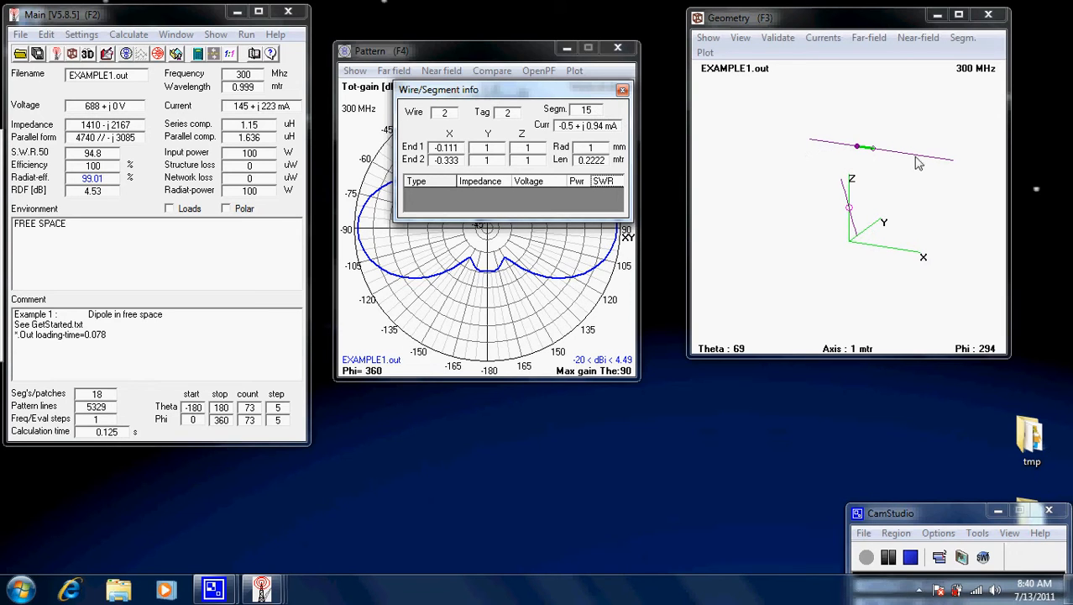
pyautogui.click(853, 221)
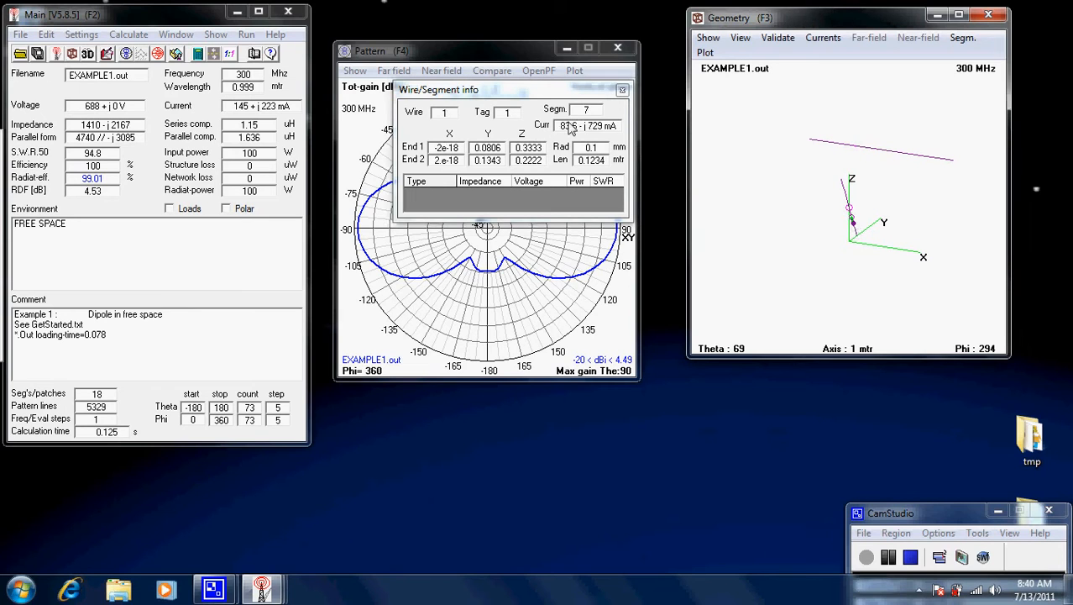
pyautogui.click(856, 240)
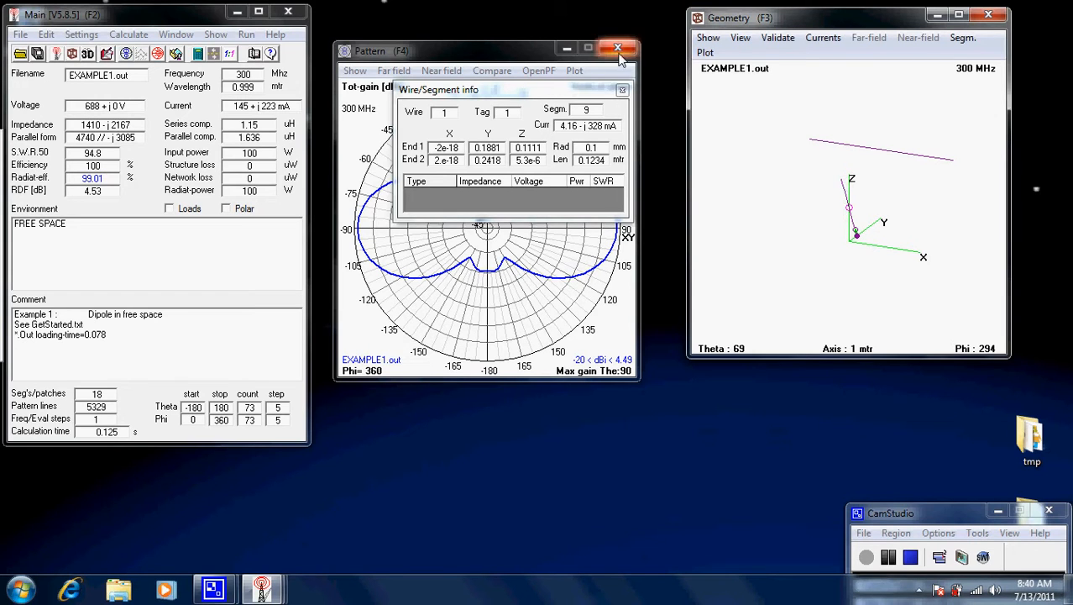
# Step: Inspect the segment information of the dipole's voltage source segment, then close the information window
pyautogui.click(849, 207)
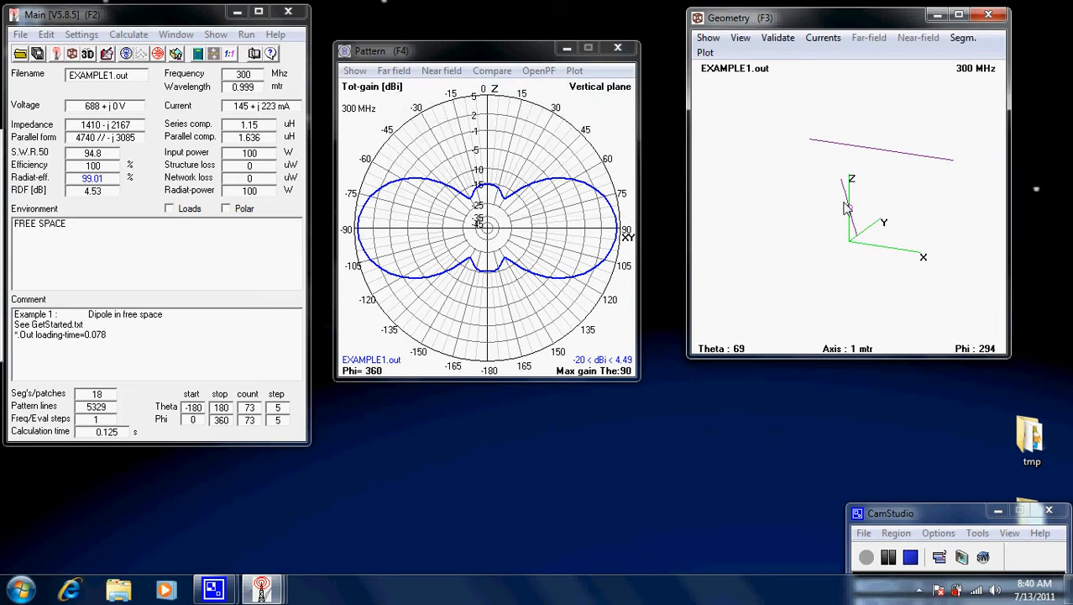
pyautogui.moveTo(850, 212)
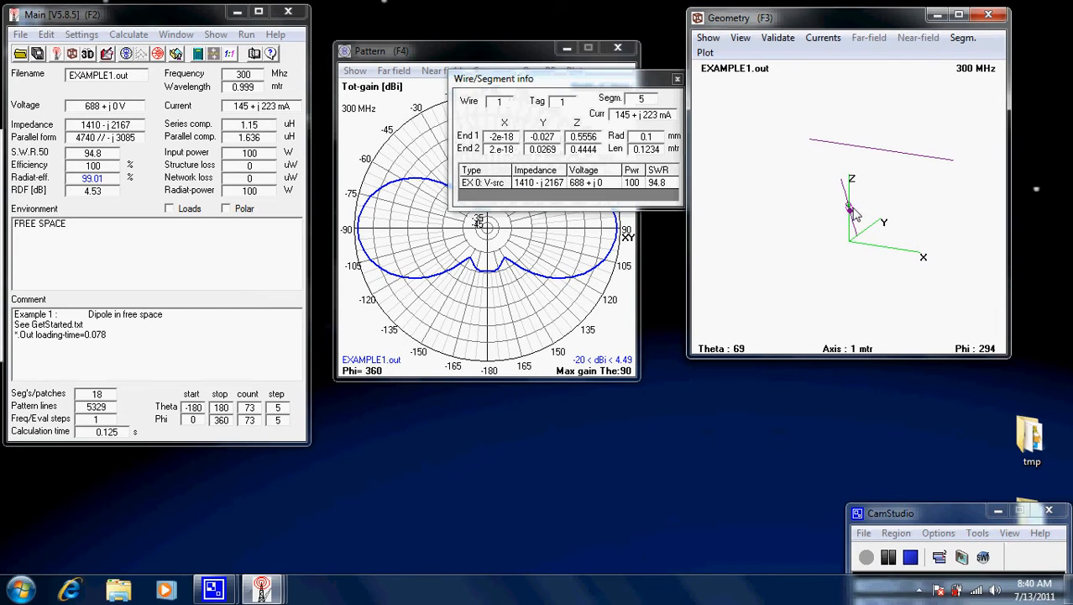
pyautogui.moveTo(554, 87); pyautogui.dragTo(522, 87)
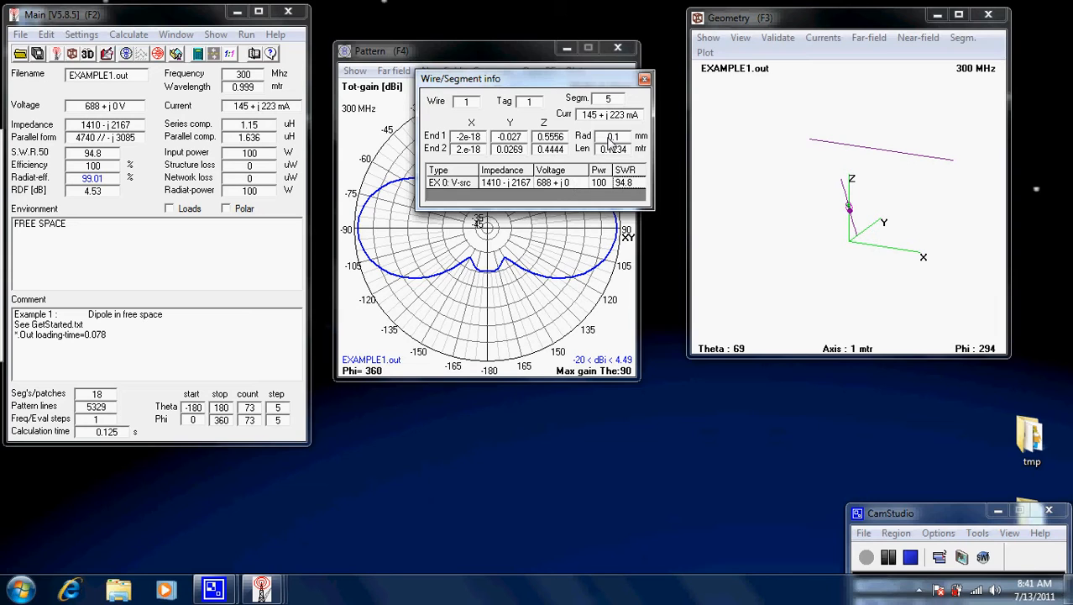
pyautogui.click(645, 80)
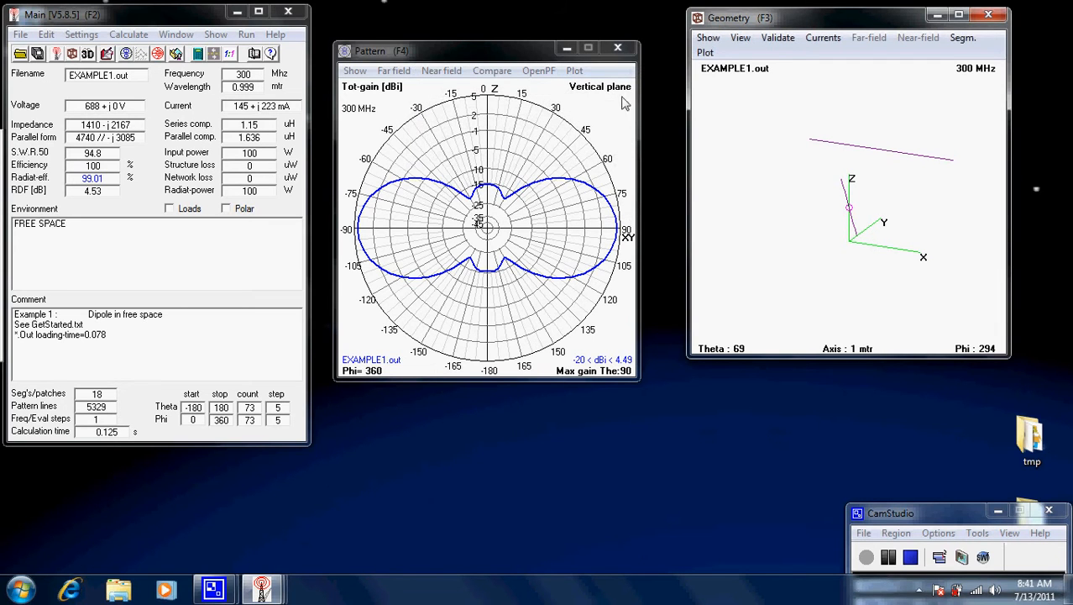
# Step: Open the antenna's input file in Notepad, review its comment, wire and frequency lines, and close it
pyautogui.click(83, 37)
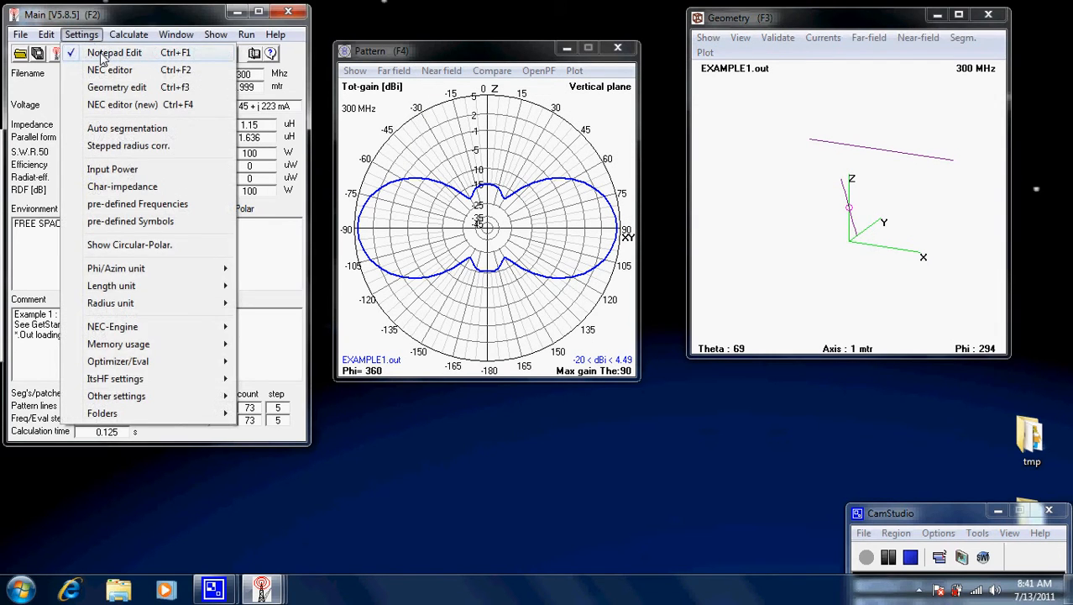
pyautogui.click(140, 17)
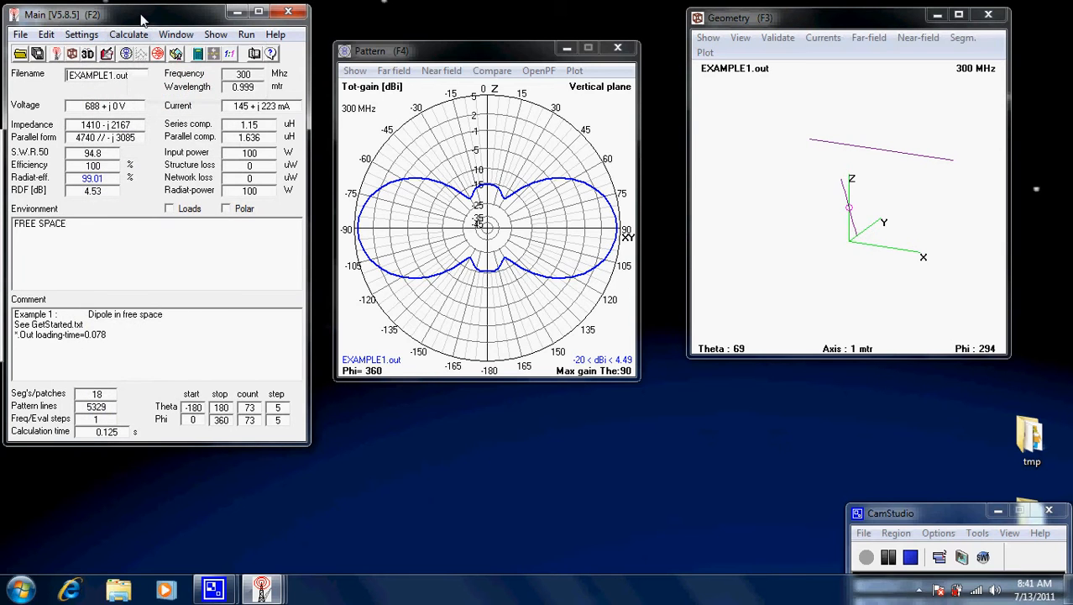
pyautogui.click(109, 54)
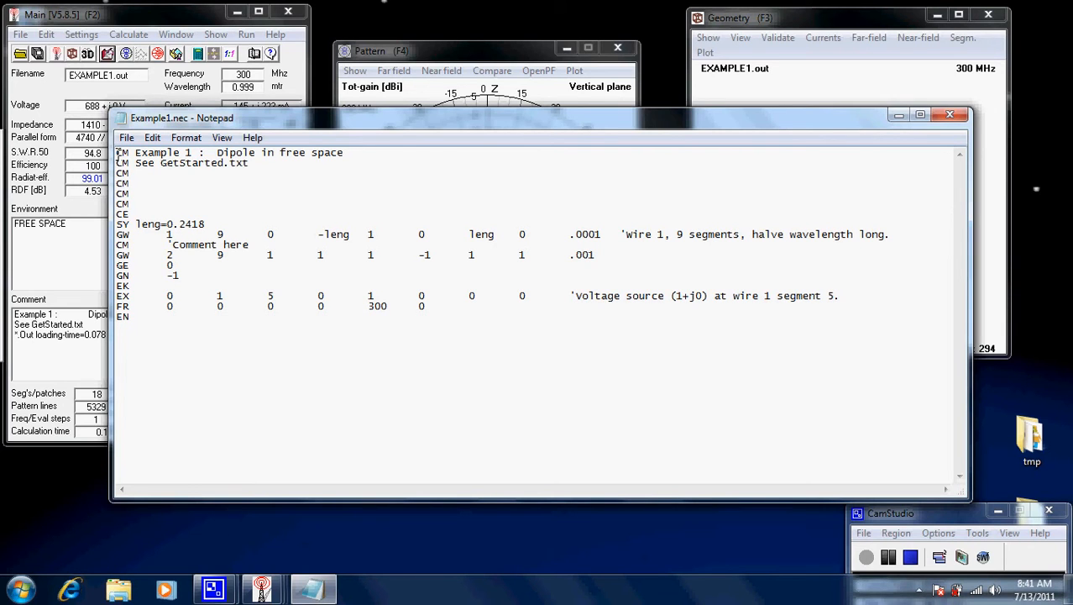
pyautogui.moveTo(118, 154); pyautogui.dragTo(130, 155)
pyautogui.moveTo(369, 311); pyautogui.dragTo(389, 310)
pyautogui.click(399, 326)
pyautogui.moveTo(570, 260)
pyautogui.mouseDown()
pyautogui.moveTo(537, 259)
pyautogui.moveTo(567, 256)
pyautogui.moveTo(543, 259)
pyautogui.moveTo(553, 257)
pyautogui.mouseUp()
pyautogui.click(566, 278)
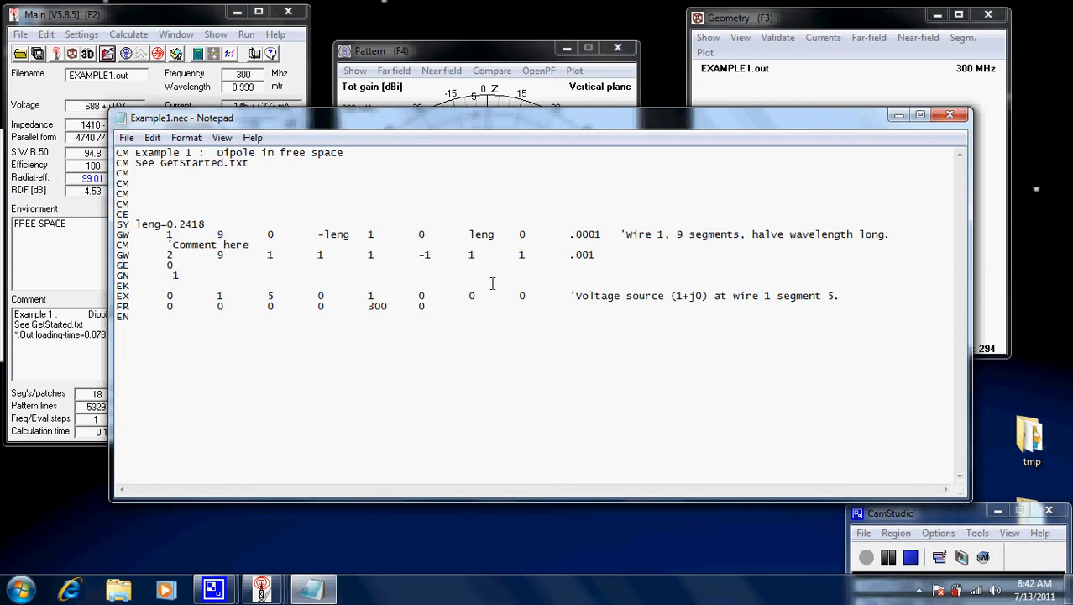
pyautogui.click(955, 116)
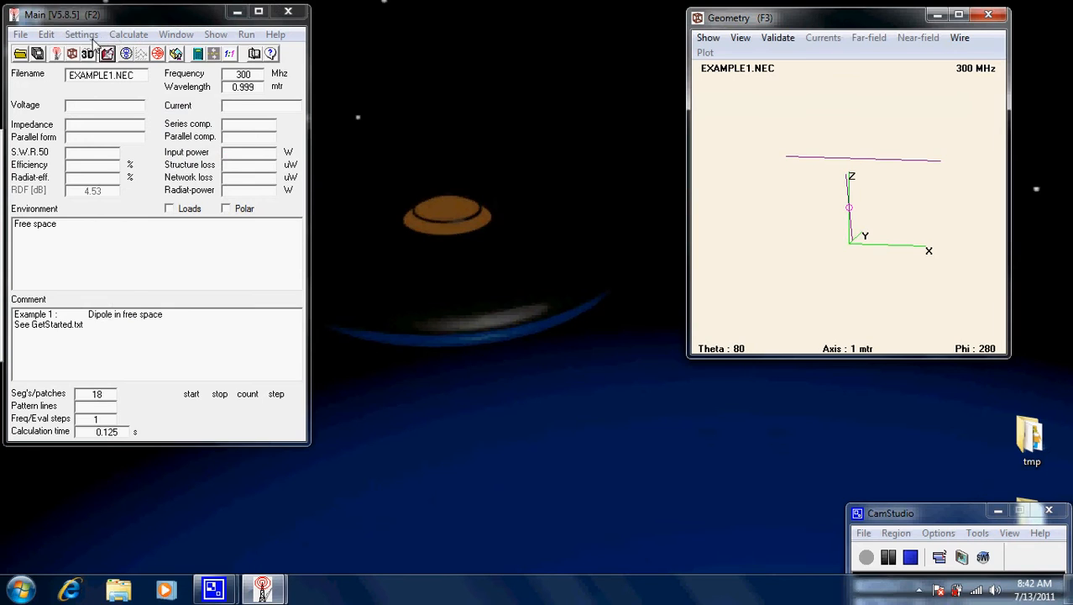
# Step: Set the NEC editor as the input-file editor and open the antenna's input file in it
pyautogui.click(91, 38)
pyautogui.click(110, 70)
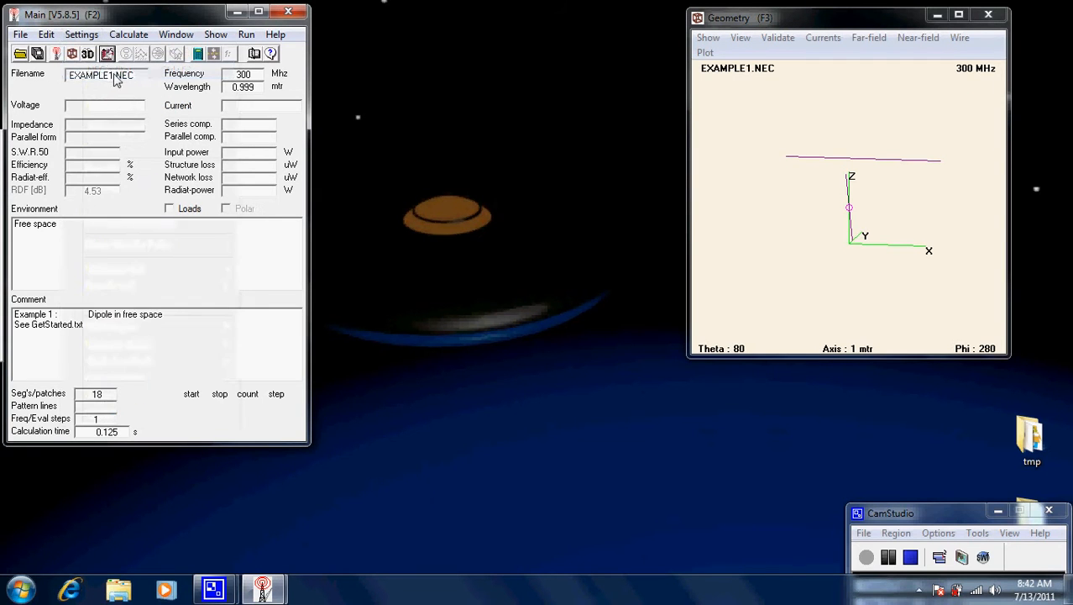
pyautogui.click(81, 35)
pyautogui.click(101, 71)
pyautogui.click(107, 55)
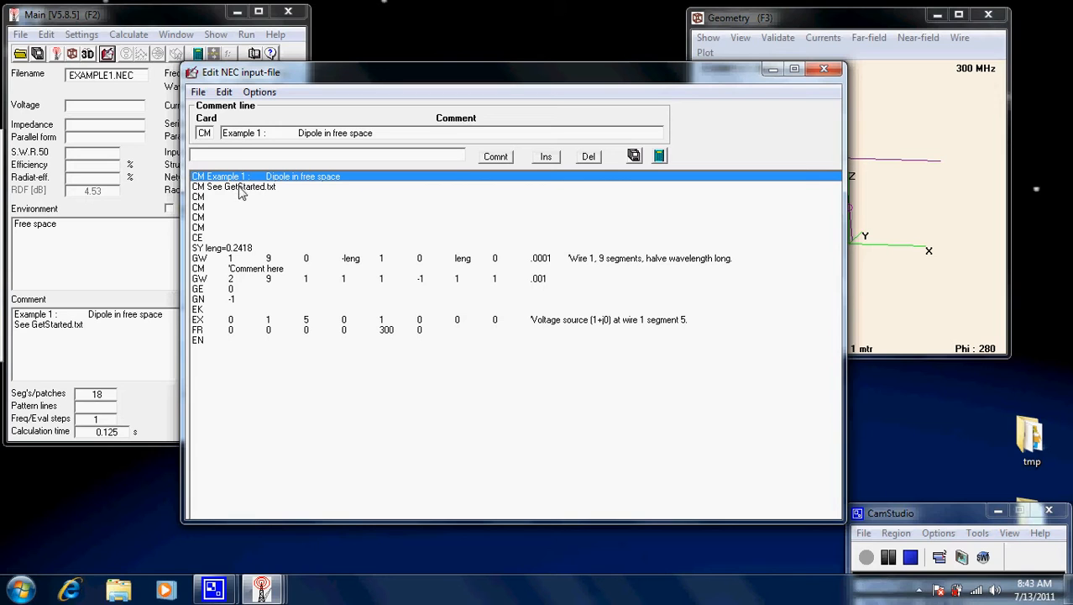
# Step: Insert a CM comment card below wire 2 with the text "what ever we wish to say" and save the file
pyautogui.click(202, 279)
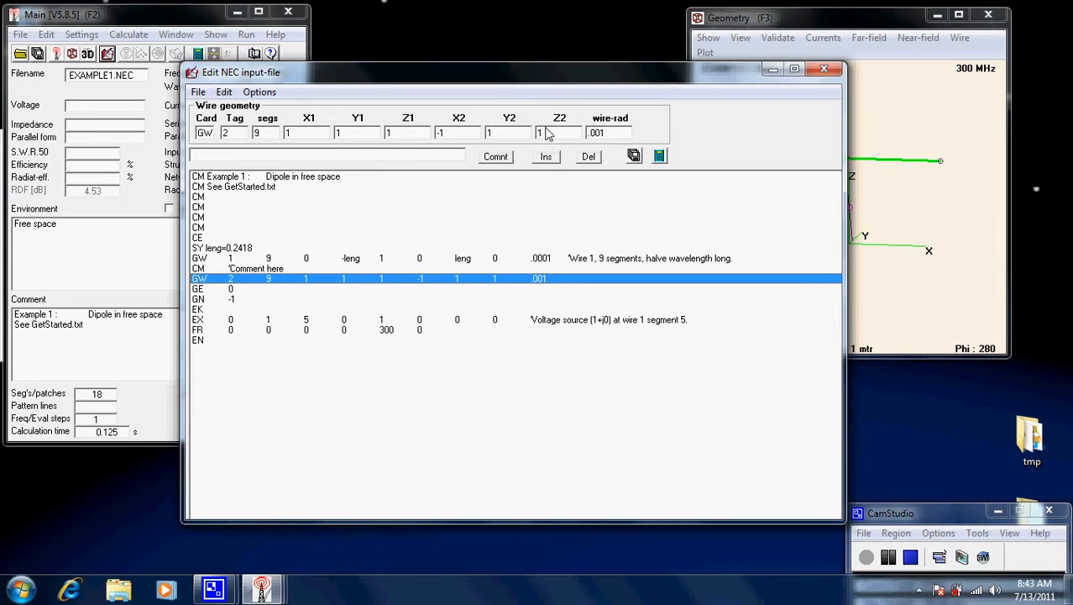
pyautogui.moveTo(395, 79); pyautogui.dragTo(275, 71)
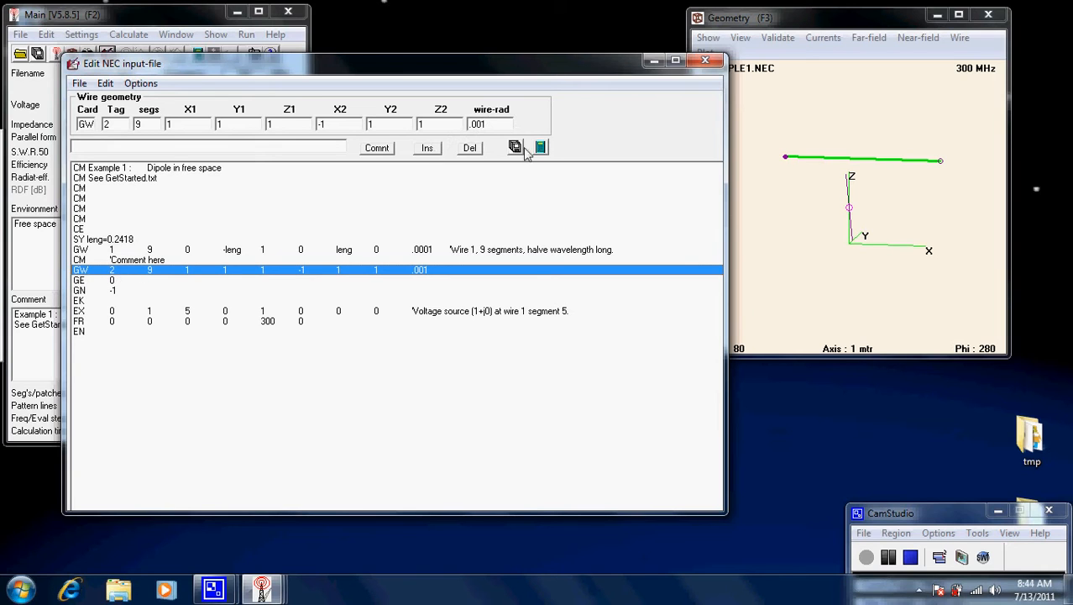
pyautogui.click(428, 149)
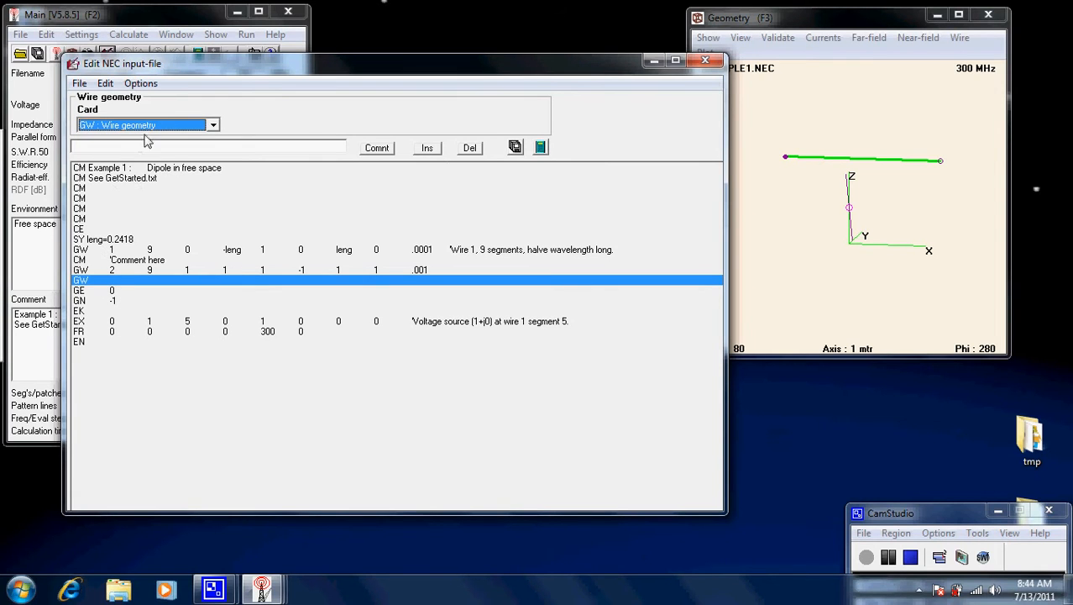
pyautogui.click(214, 126)
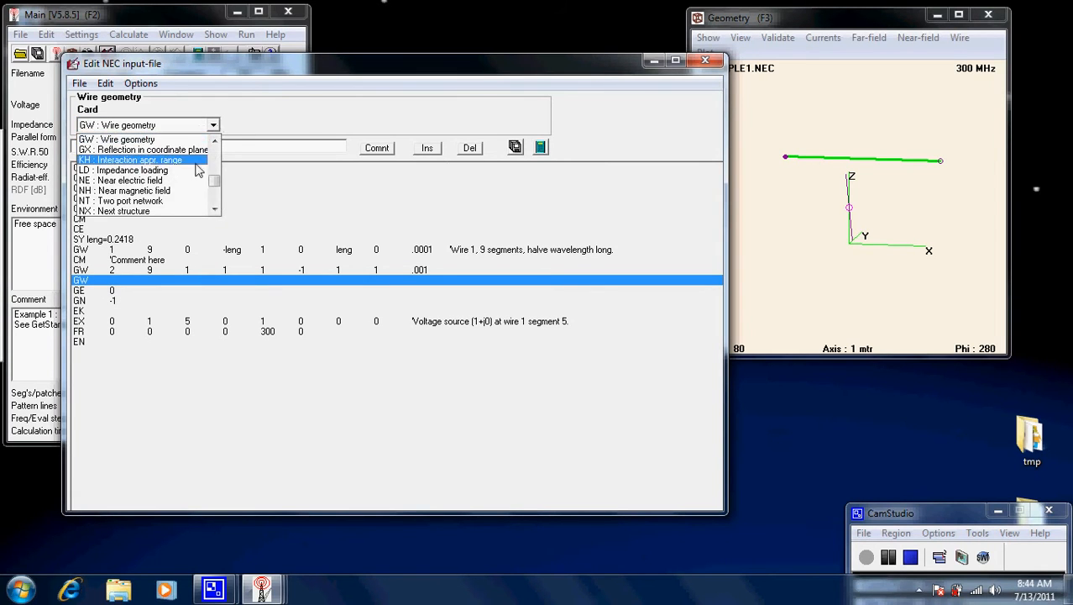
pyautogui.moveTo(215, 187); pyautogui.dragTo(215, 149)
pyautogui.click(105, 159)
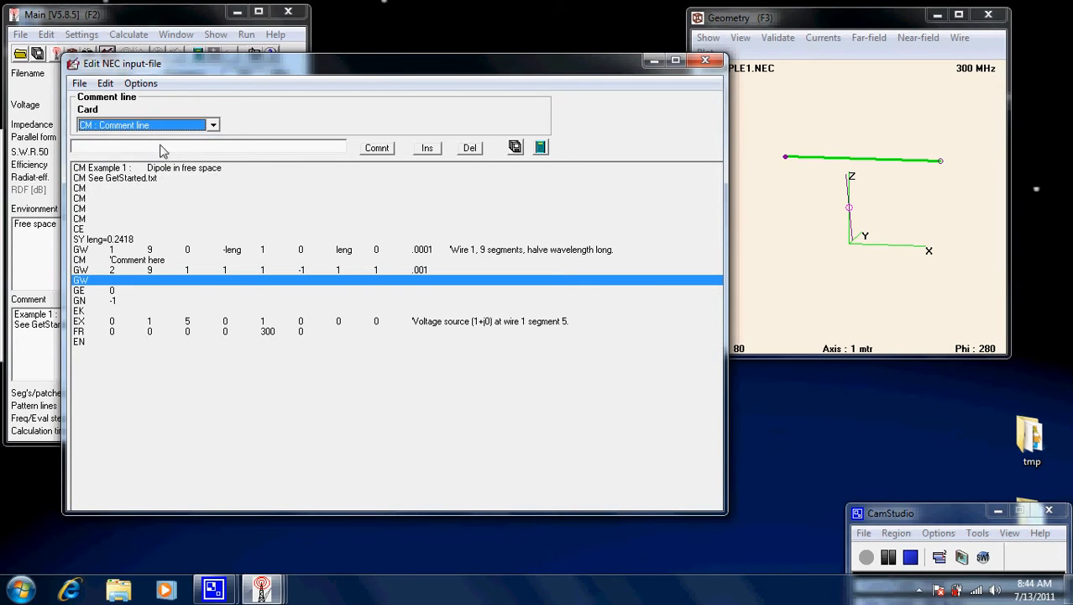
pyautogui.click(206, 151)
pyautogui.click(126, 126)
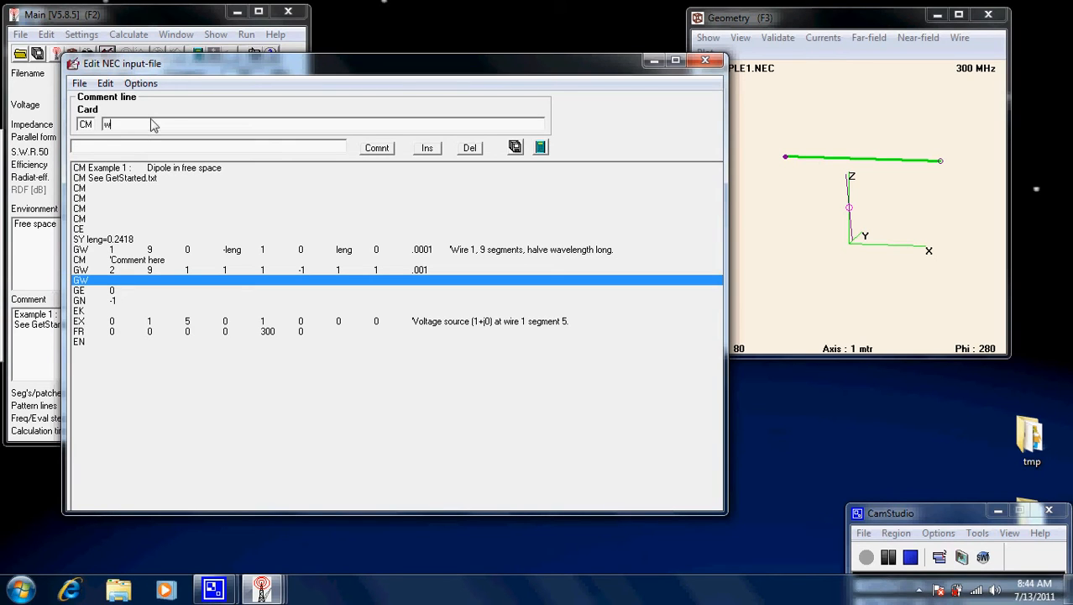
pyautogui.write('what ever we wish to sayh')
pyautogui.click(516, 151)
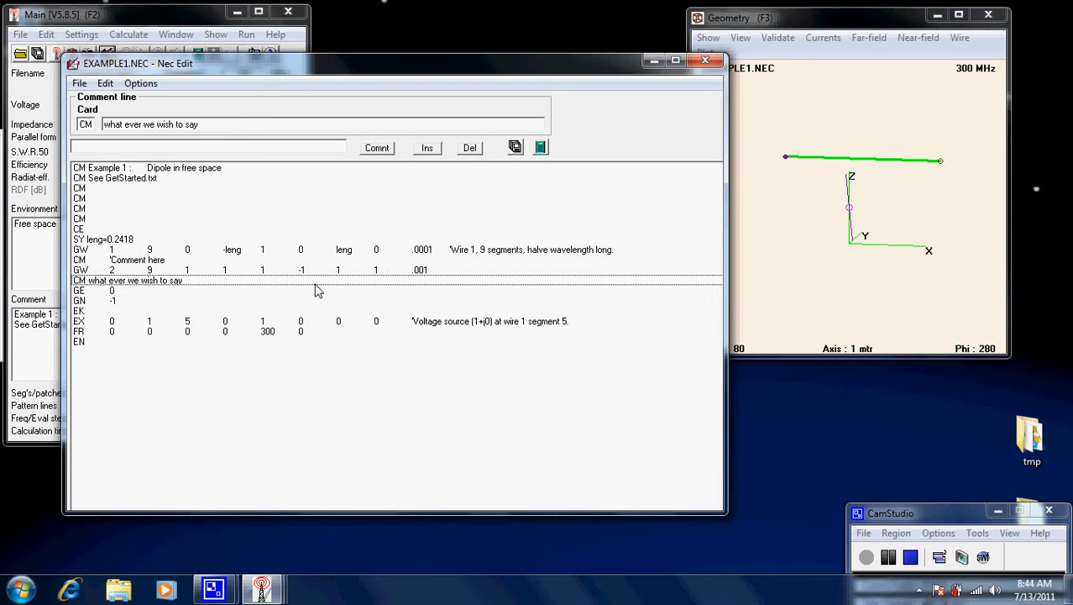
# Step: Run the calculation with the Far Field pattern option and dismiss the segment check message
pyautogui.click(541, 148)
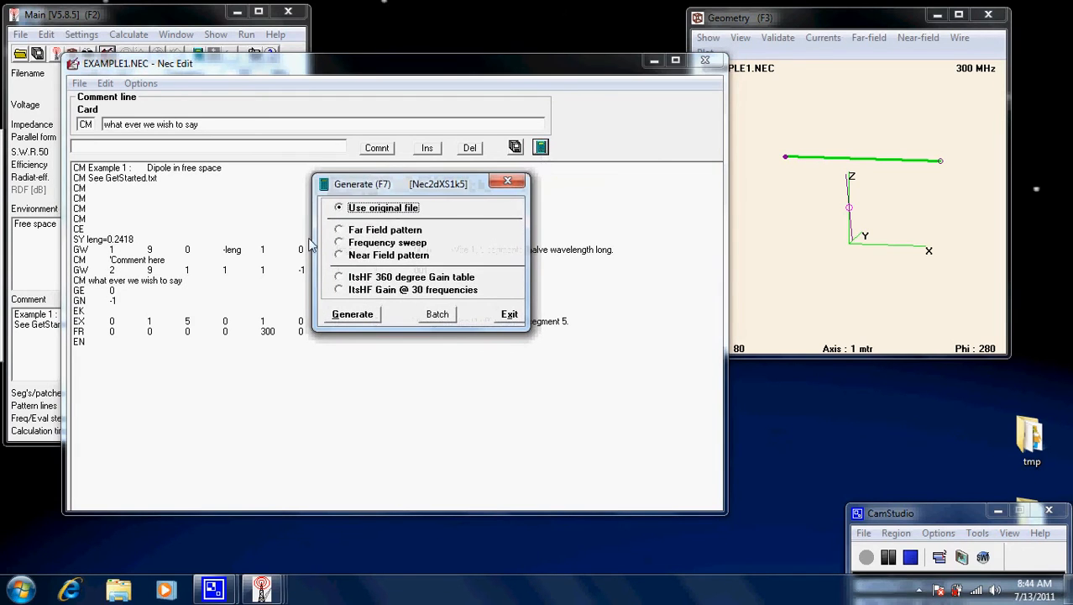
pyautogui.click(339, 230)
pyautogui.click(360, 419)
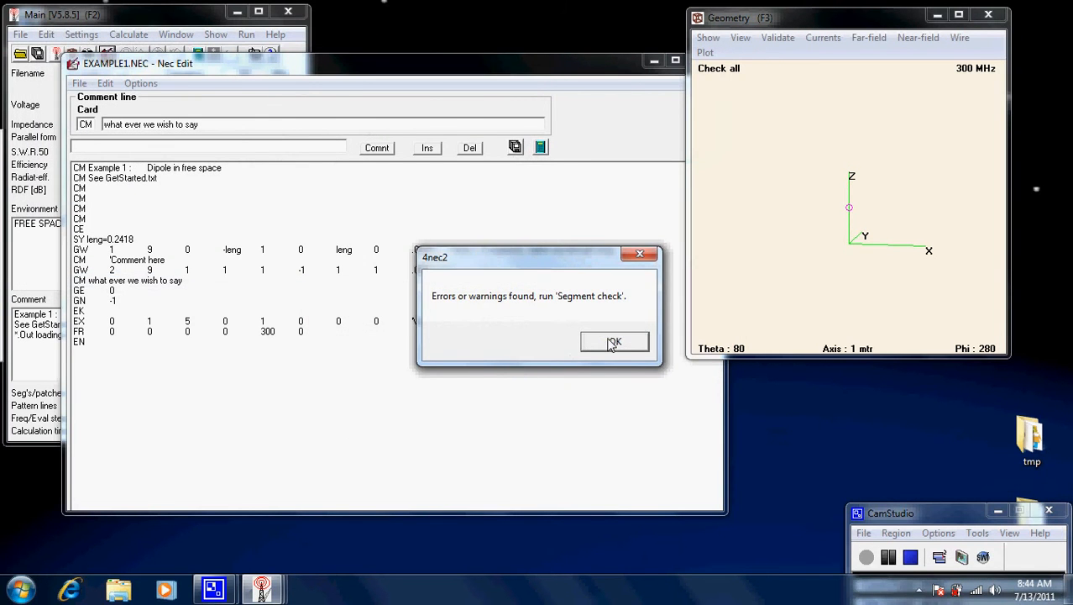
pyautogui.click(612, 341)
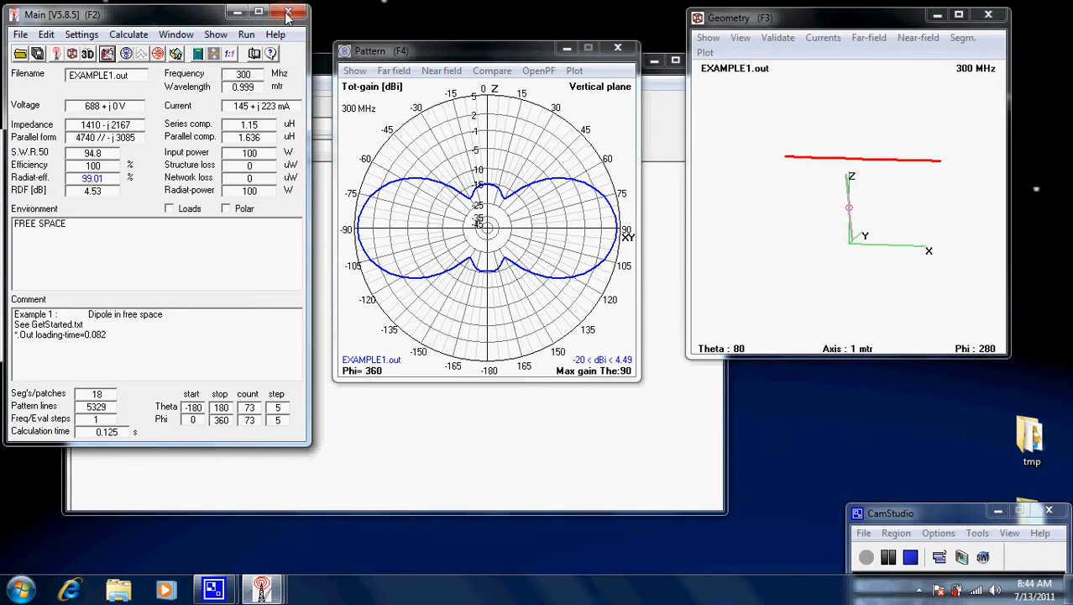
# Step: Delete the "Comment here" card between the two wire cards in the NEC editor and save the file
pyautogui.click(672, 252)
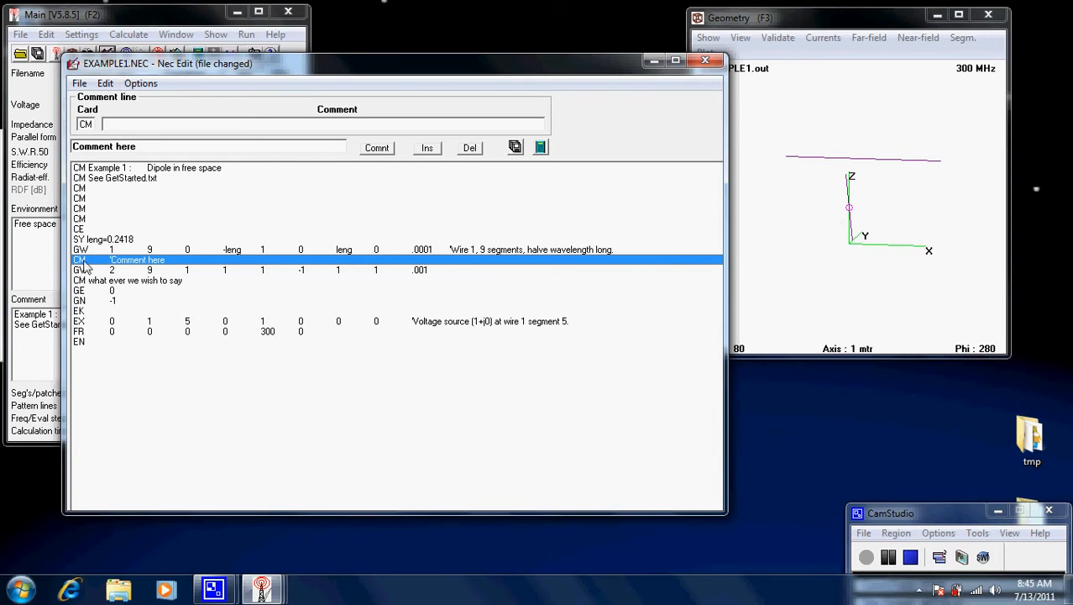
pyautogui.click(469, 148)
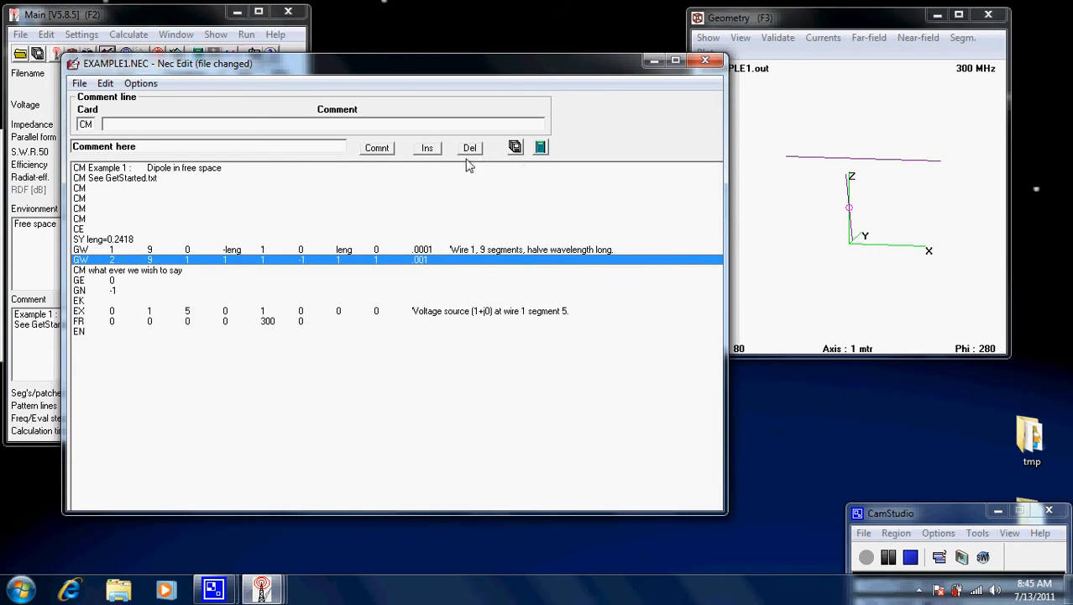
pyautogui.click(519, 148)
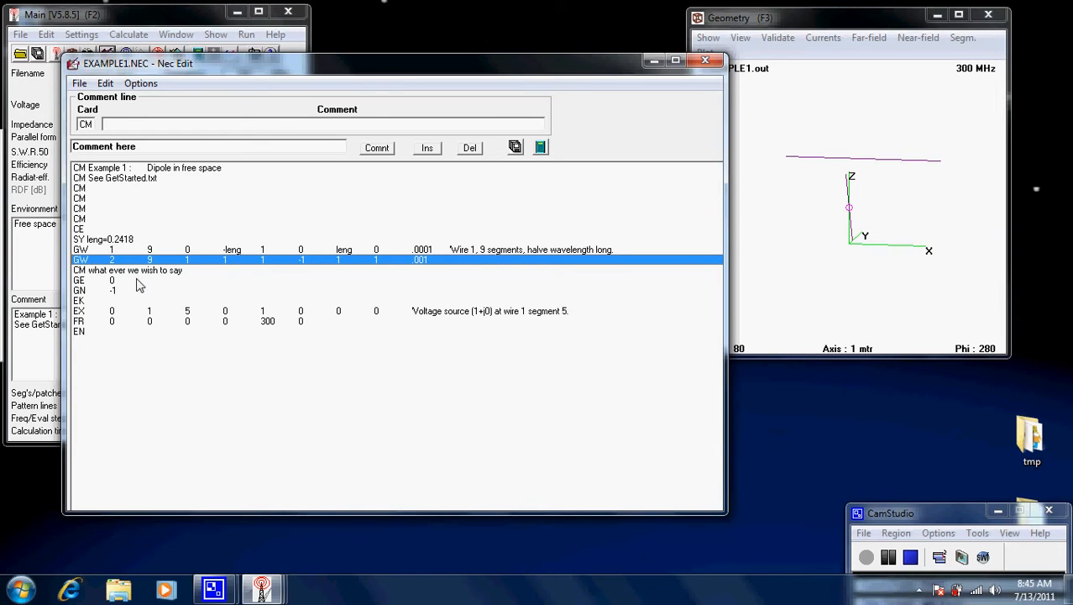
# Step: Insert a GW wire geometry card below wire 1 with tag 3, keeping the prefilled segment count, coordinates and radius
pyautogui.click(85, 251)
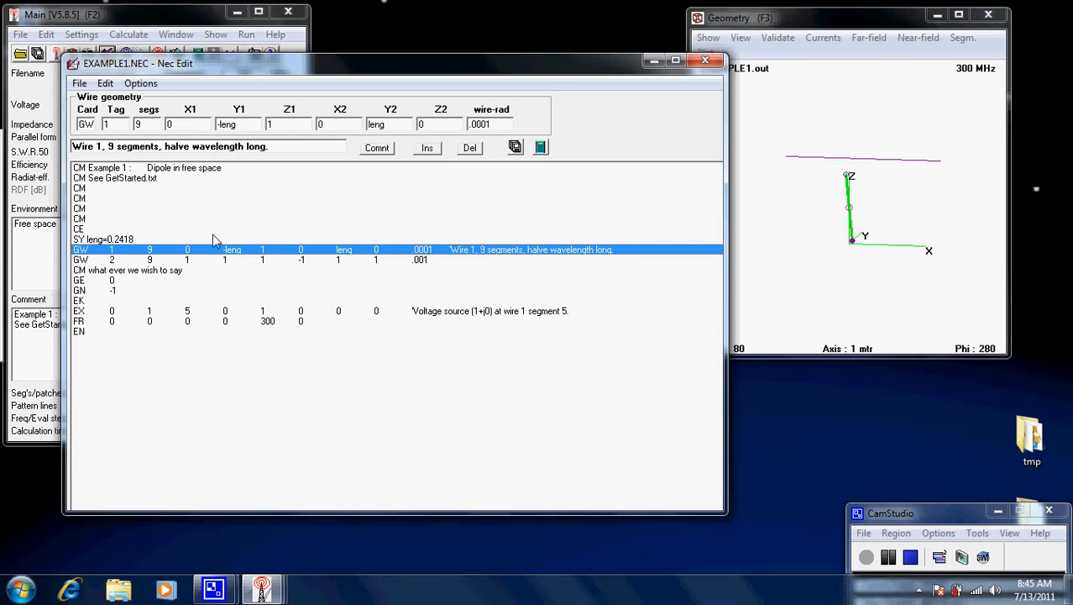
pyautogui.click(433, 152)
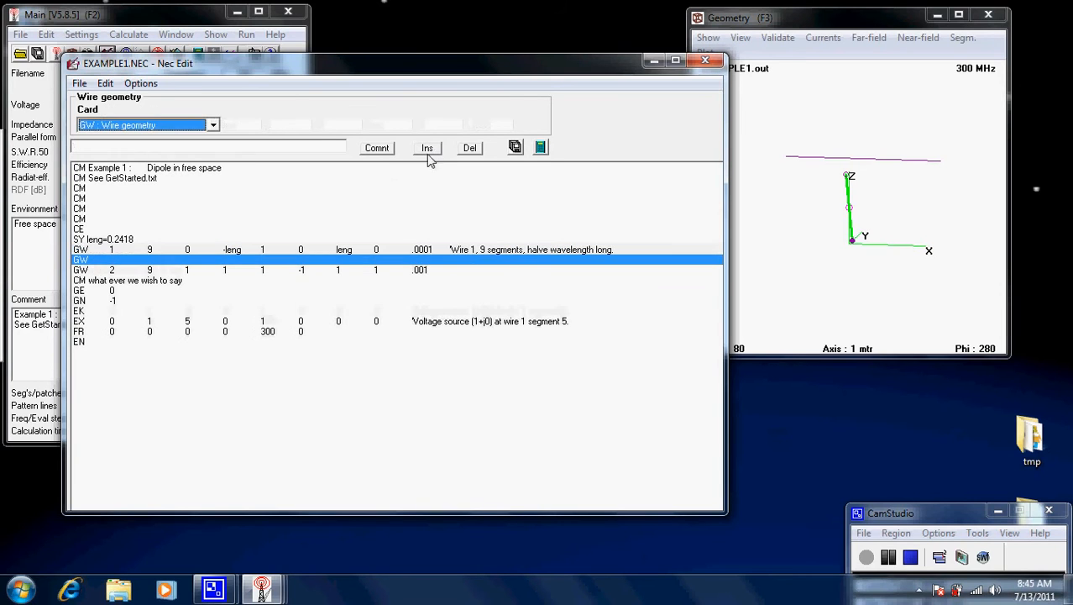
pyautogui.click(152, 148)
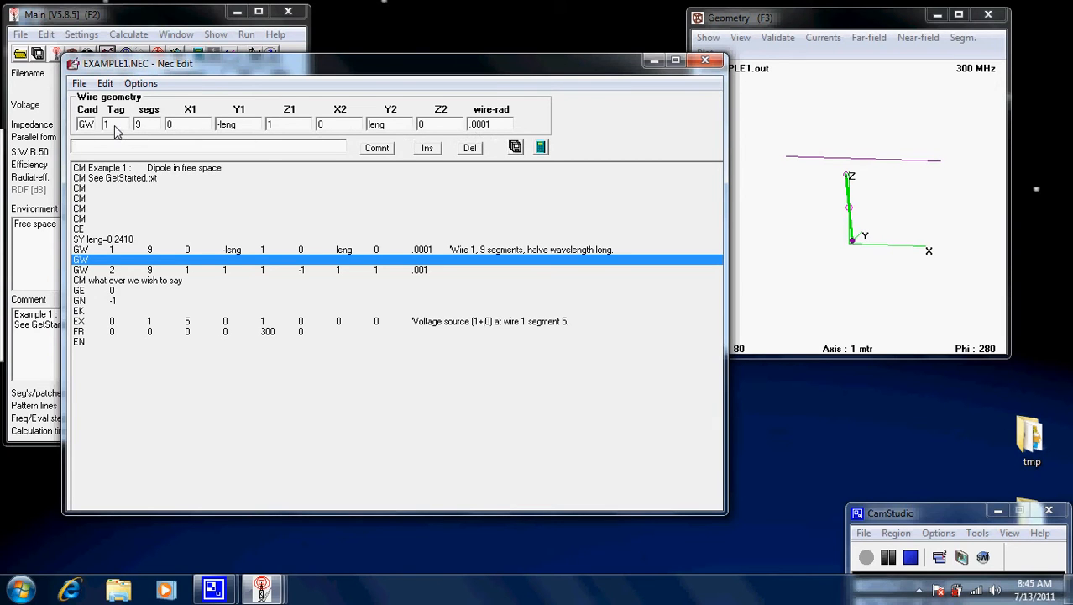
pyautogui.doubleClick(115, 126)
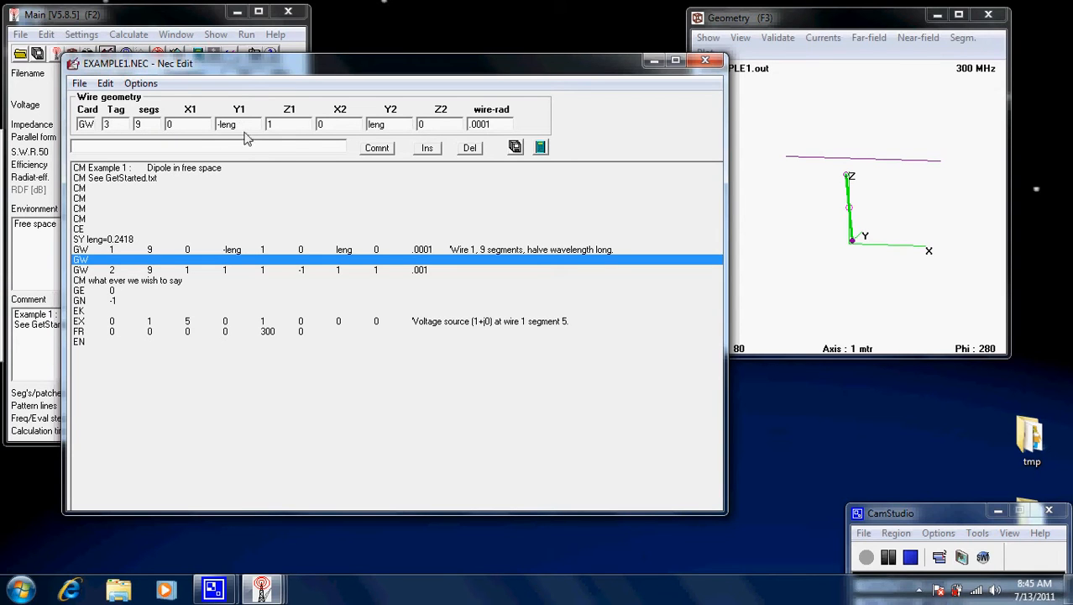
pyautogui.click(470, 150)
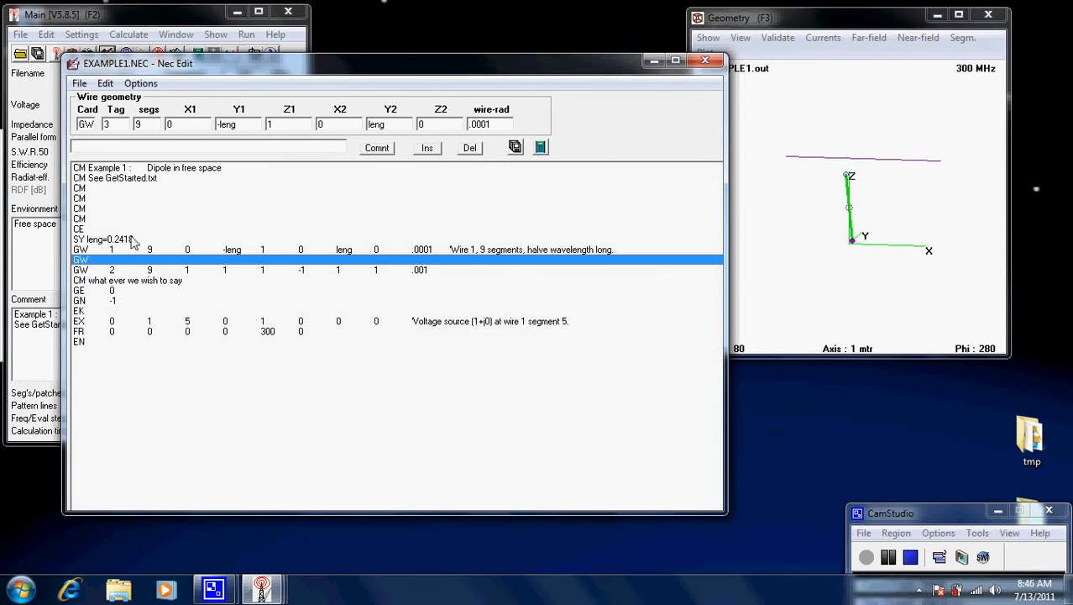
pyautogui.click(471, 150)
pyautogui.click(90, 272)
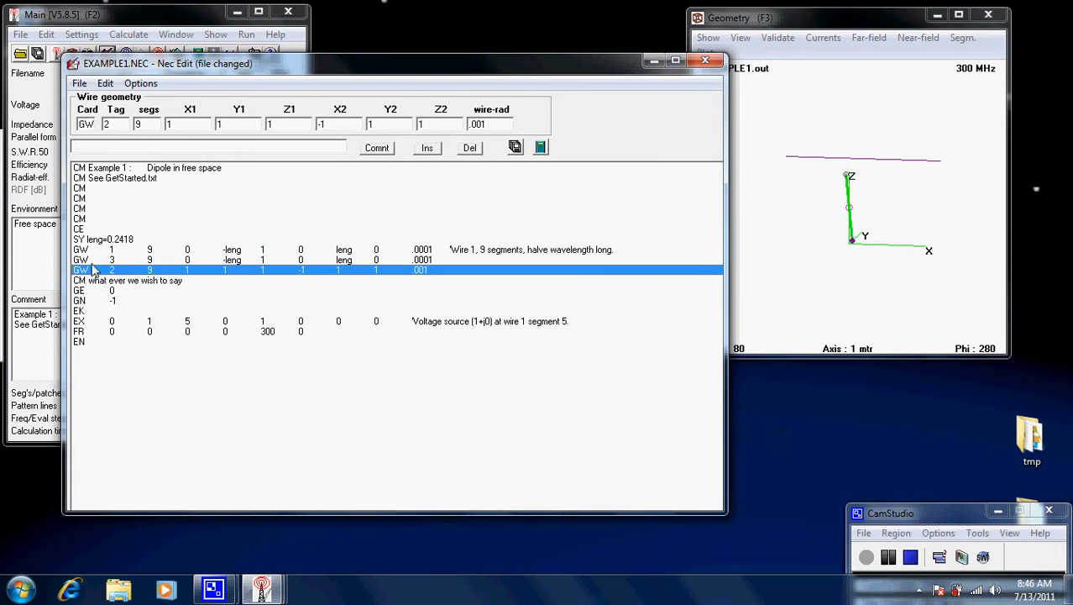
# Step: Save the file with the tag 3 wire and delete the tag 3 and tag 2 GW cards in the NEC editor
pyautogui.click(93, 260)
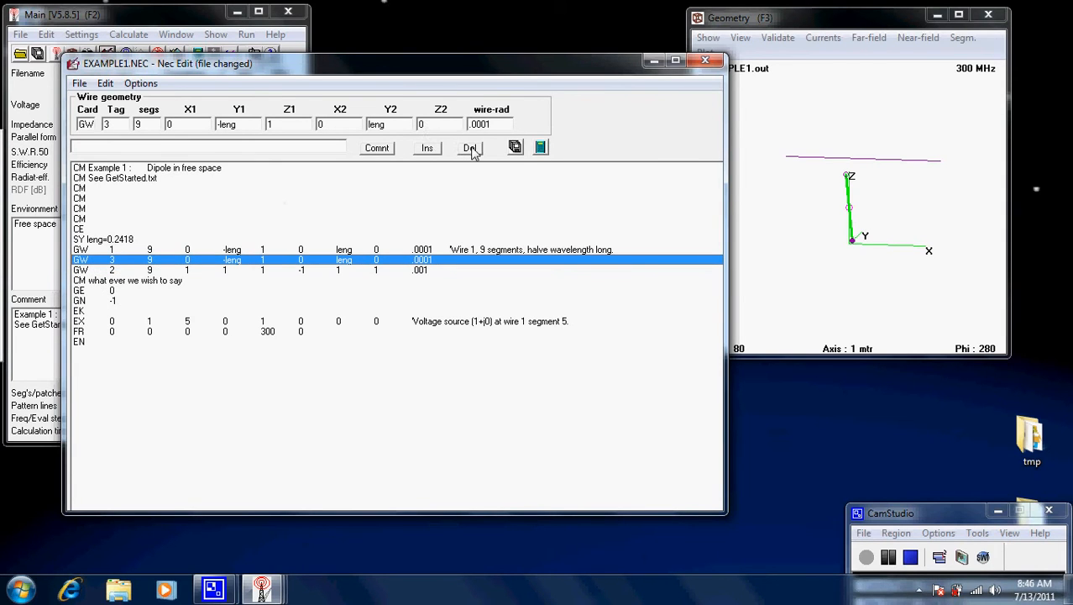
pyautogui.click(513, 149)
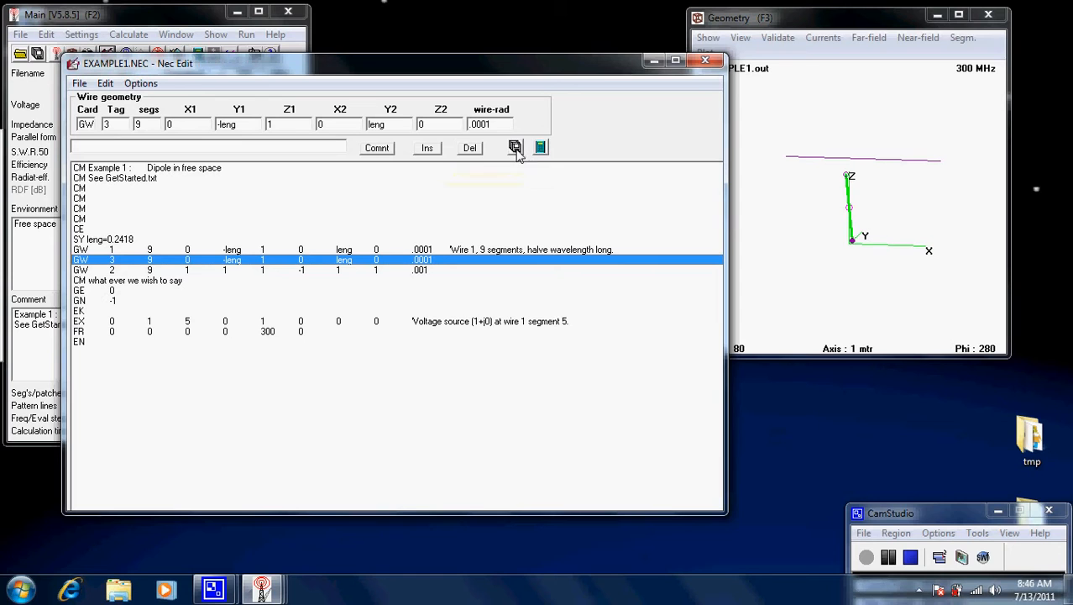
pyautogui.click(470, 149)
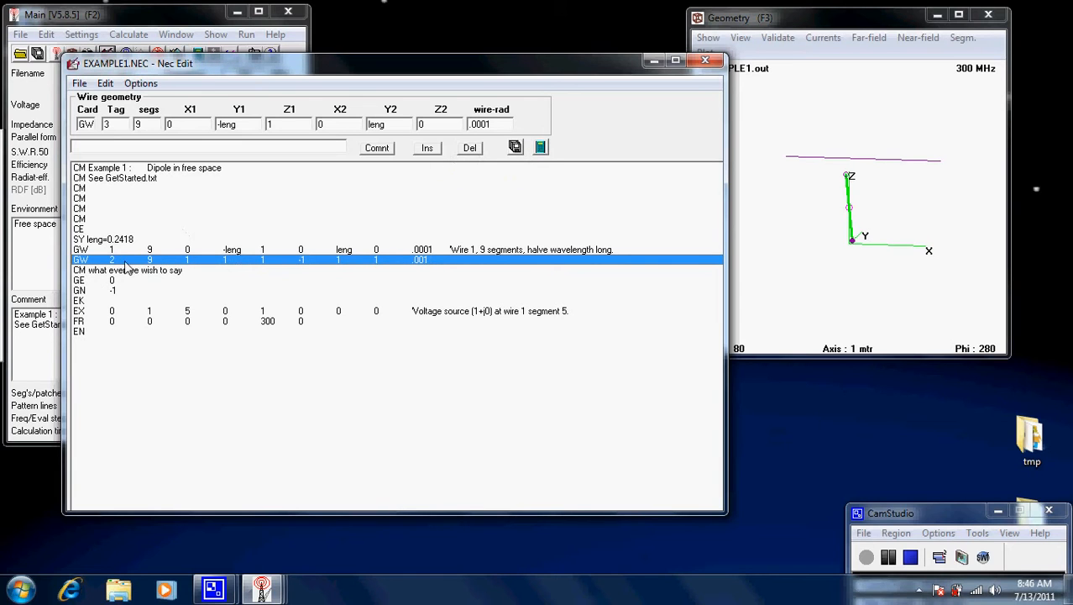
pyautogui.click(470, 148)
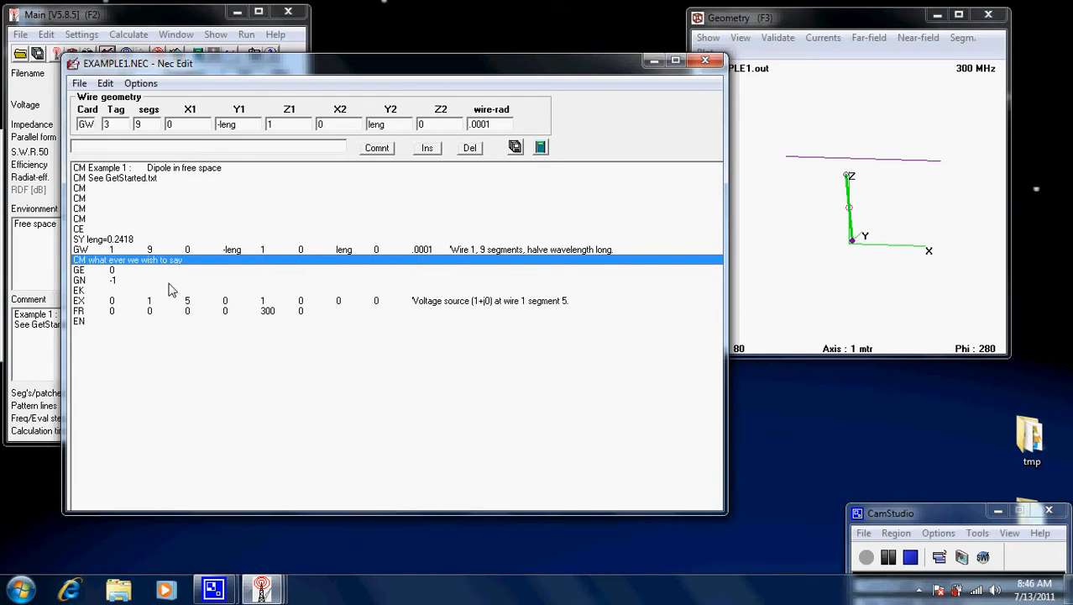
# Step: Run the calculation with the Far Field pattern option, close the geometry validation log and return to the NEC editor
pyautogui.click(892, 166)
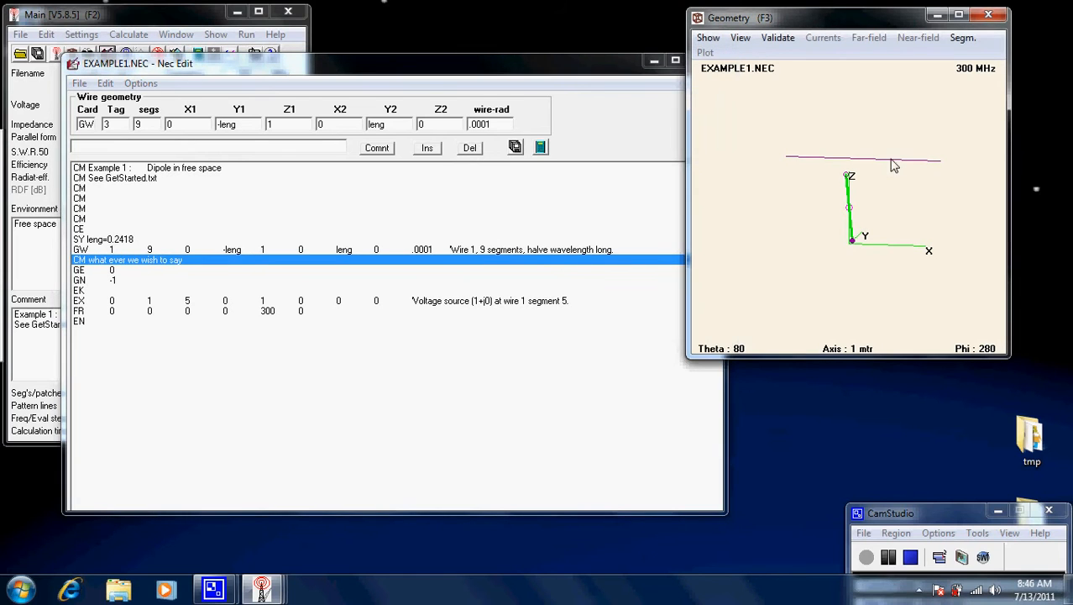
pyautogui.click(540, 147)
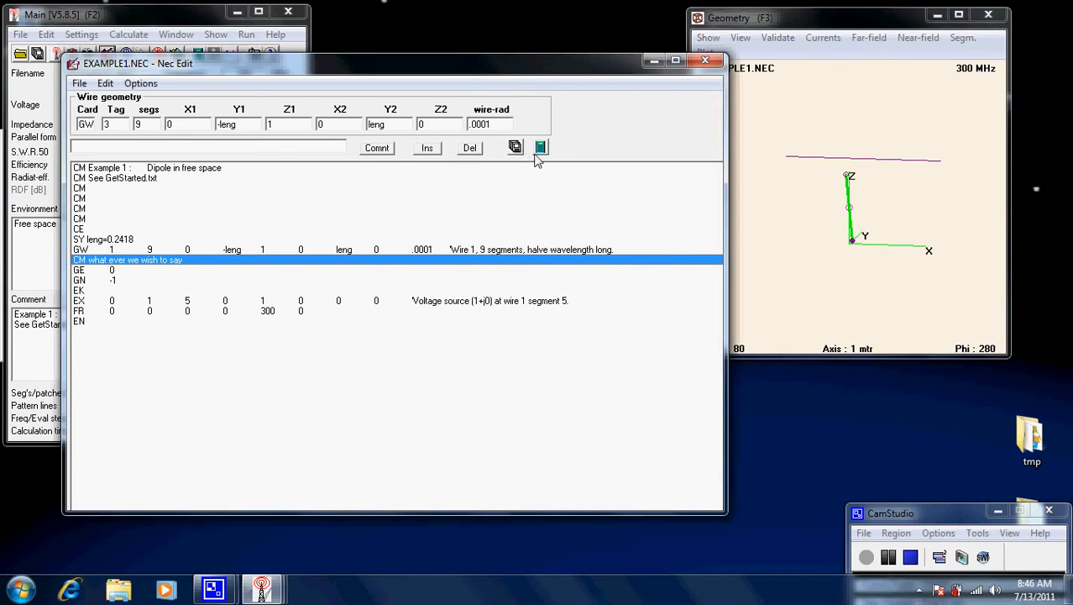
pyautogui.click(540, 148)
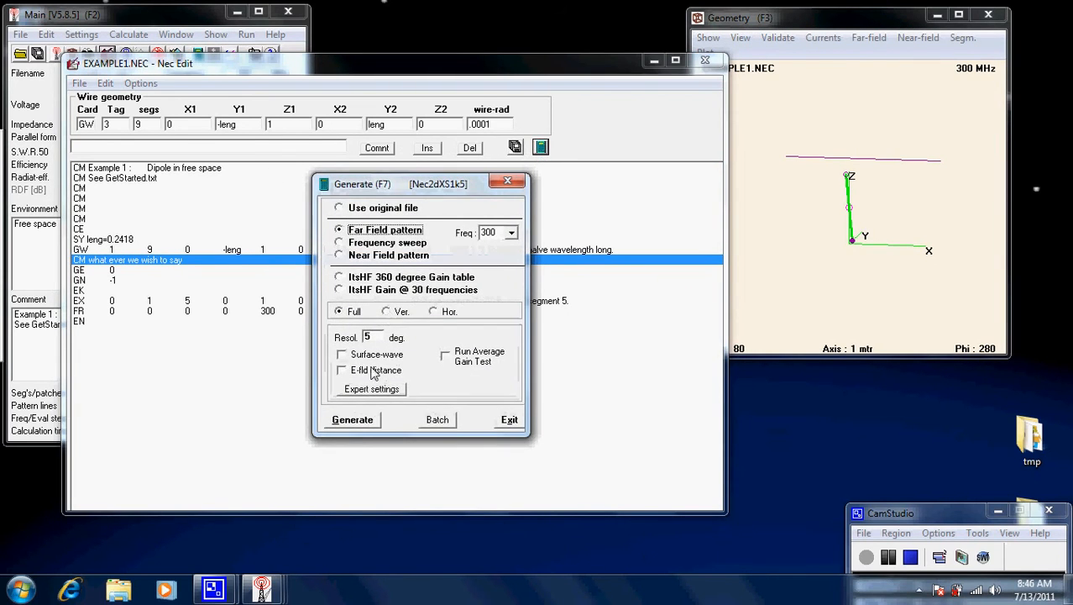
pyautogui.click(352, 419)
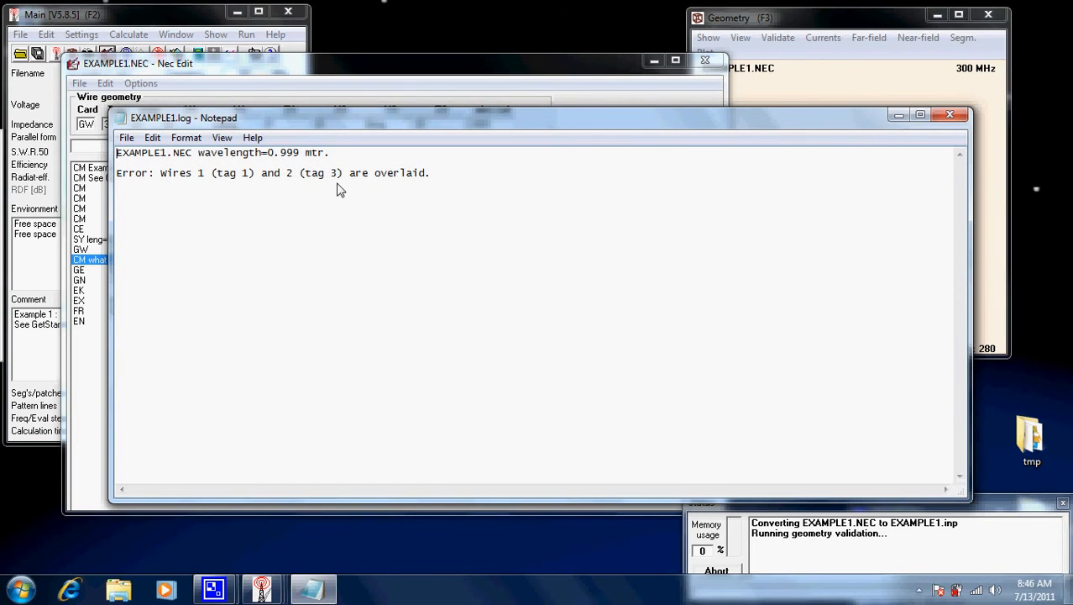
pyautogui.click(950, 116)
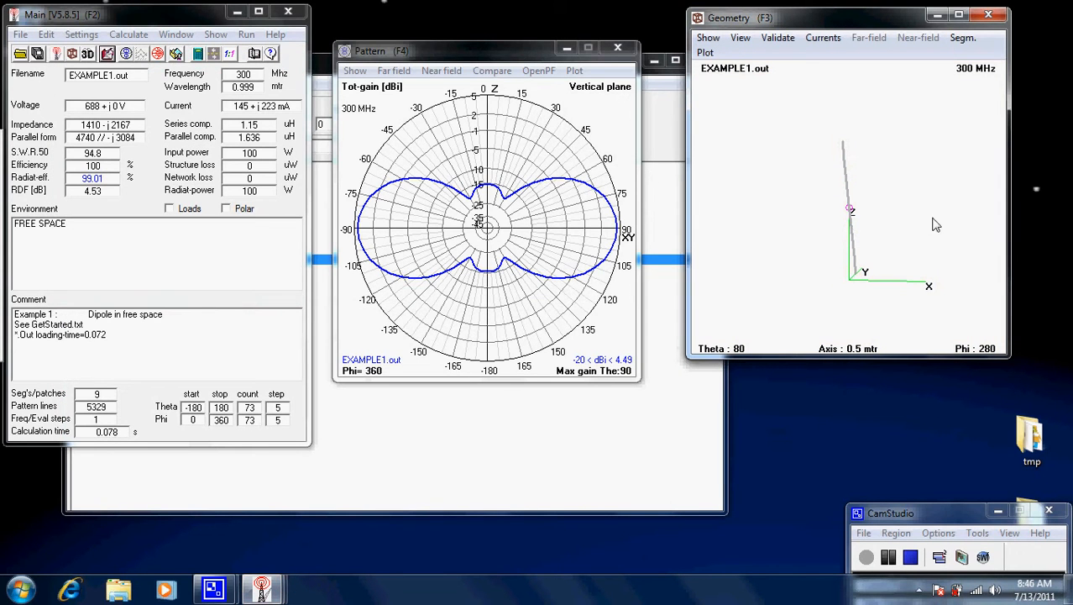
pyautogui.moveTo(936, 222); pyautogui.dragTo(889, 206)
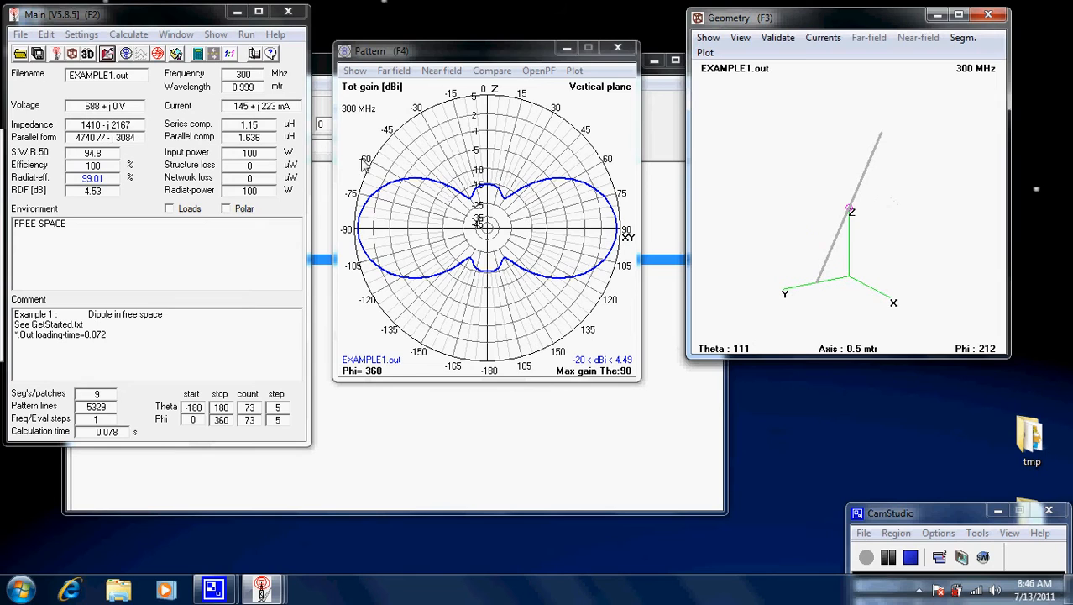
pyautogui.click(403, 415)
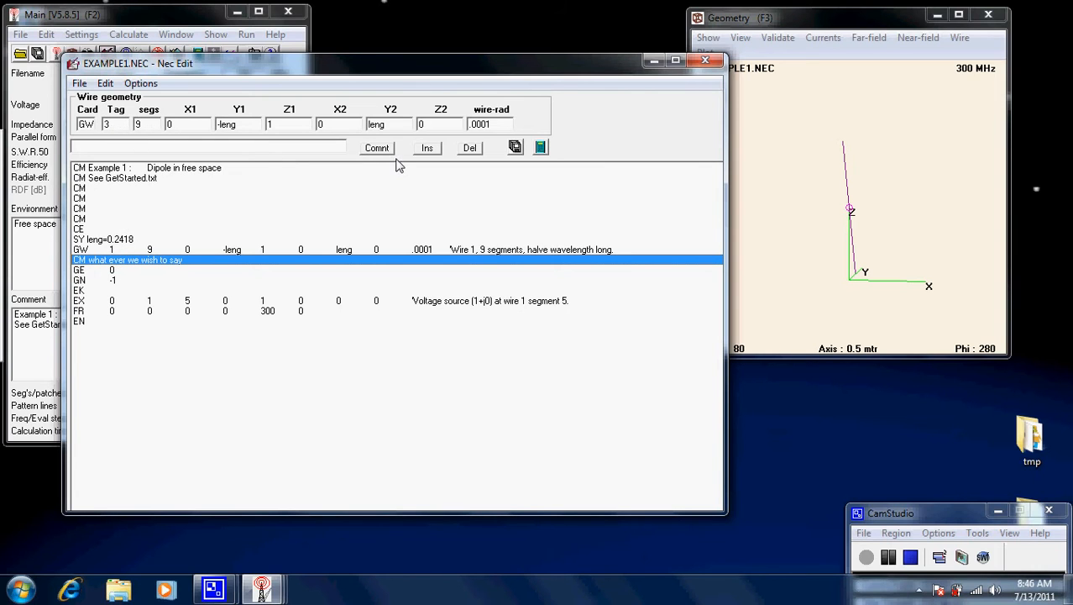
# Step: Close the NEC editor, choose Geometry edit as the input editor and open EXAMPLE1.NEC in it
pyautogui.click(705, 62)
pyautogui.click(81, 36)
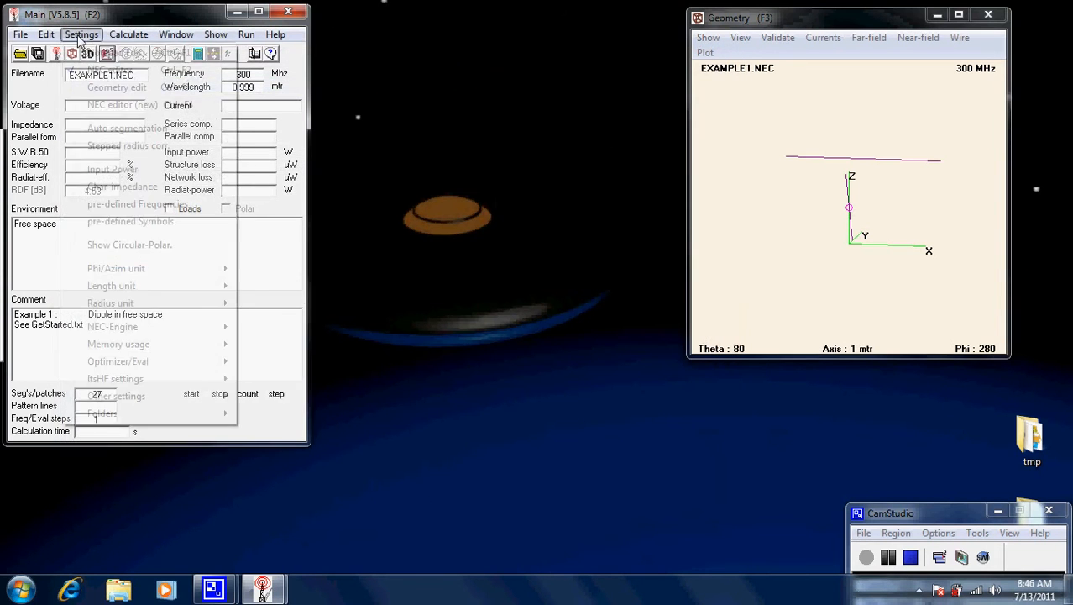
pyautogui.click(53, 57)
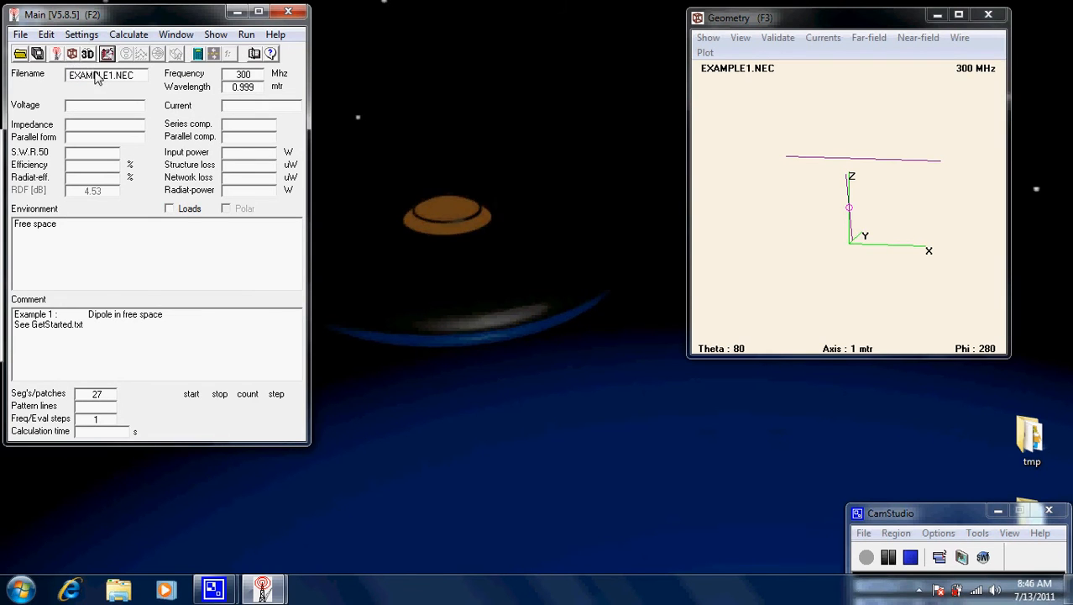
pyautogui.click(81, 35)
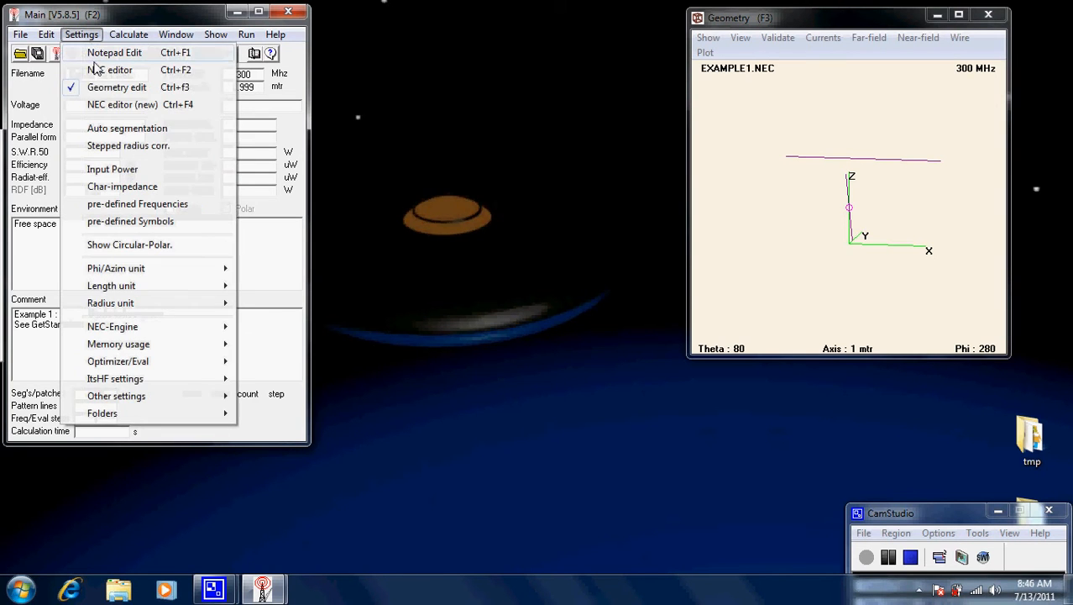
pyautogui.click(101, 88)
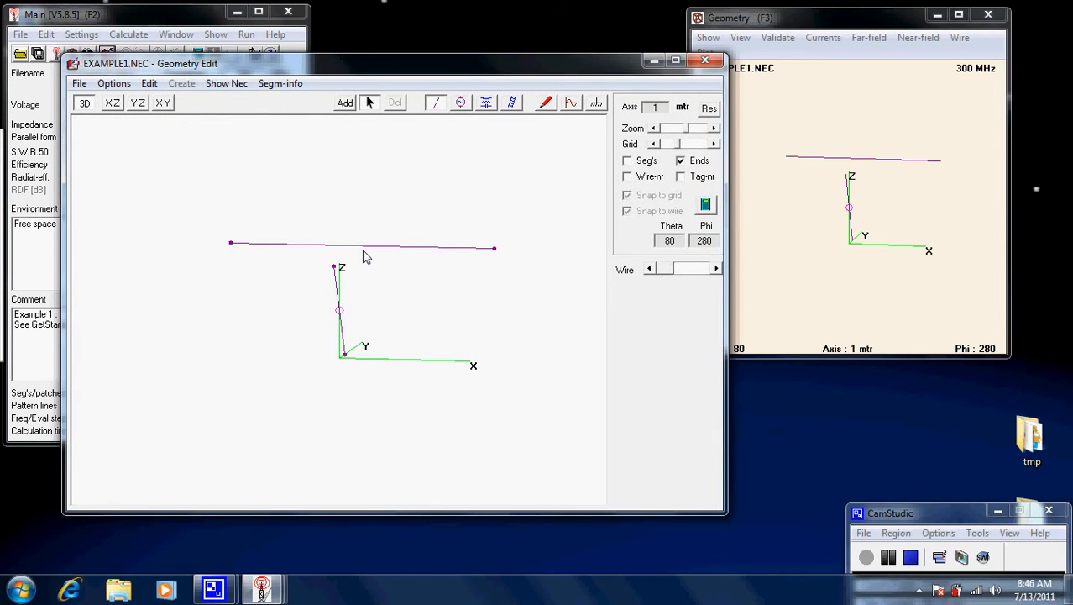
# Step: Delete the horizontal tag 2 wire and the two overlapping wires near the Z axis from the geometry
pyautogui.click(361, 248)
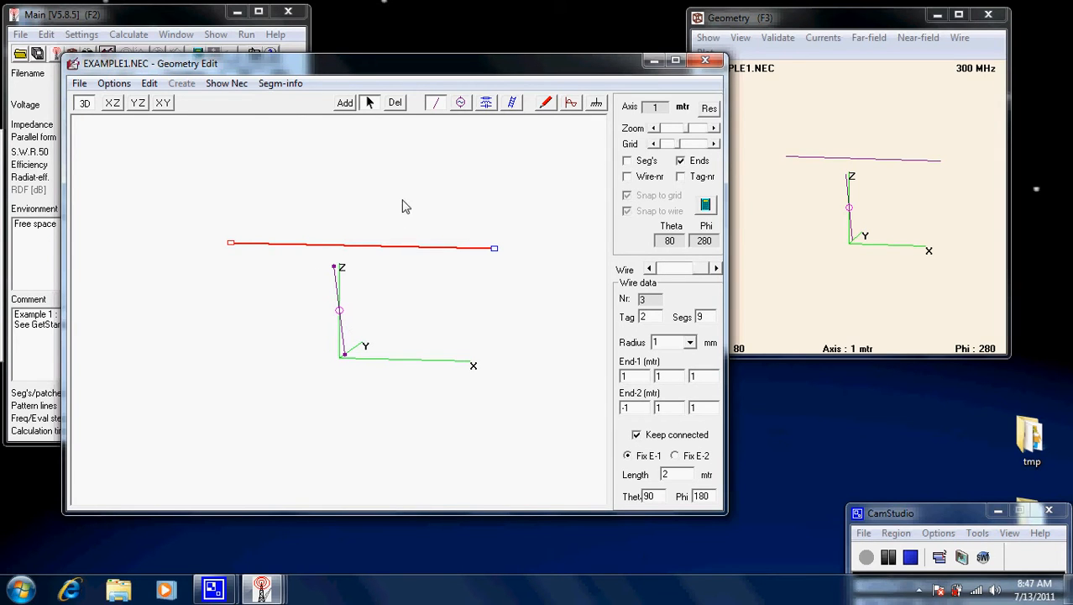
pyautogui.click(378, 251)
pyautogui.click(396, 103)
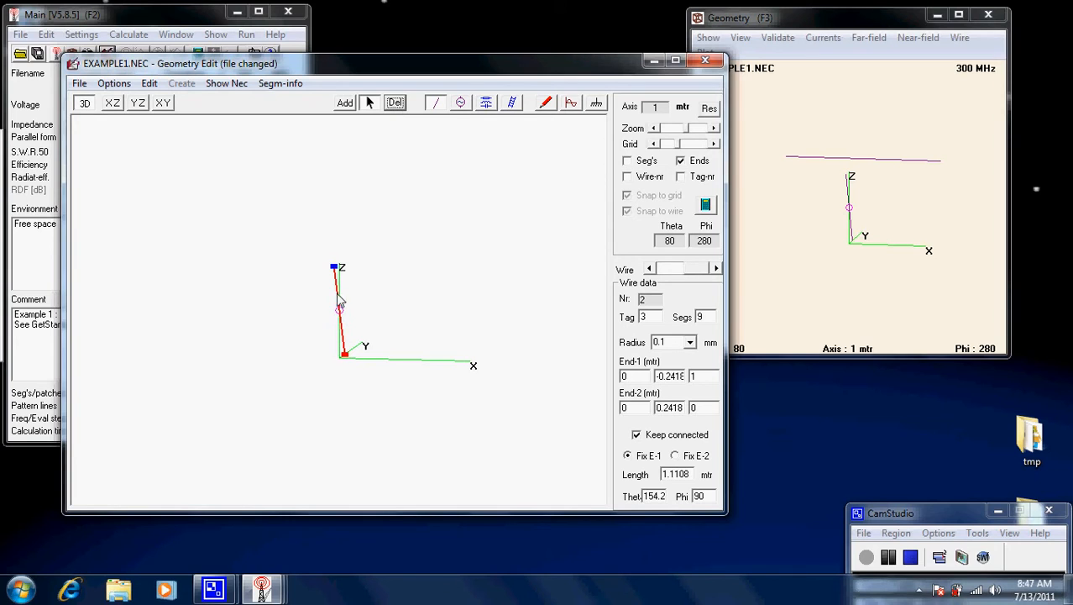
pyautogui.click(397, 104)
pyautogui.click(395, 103)
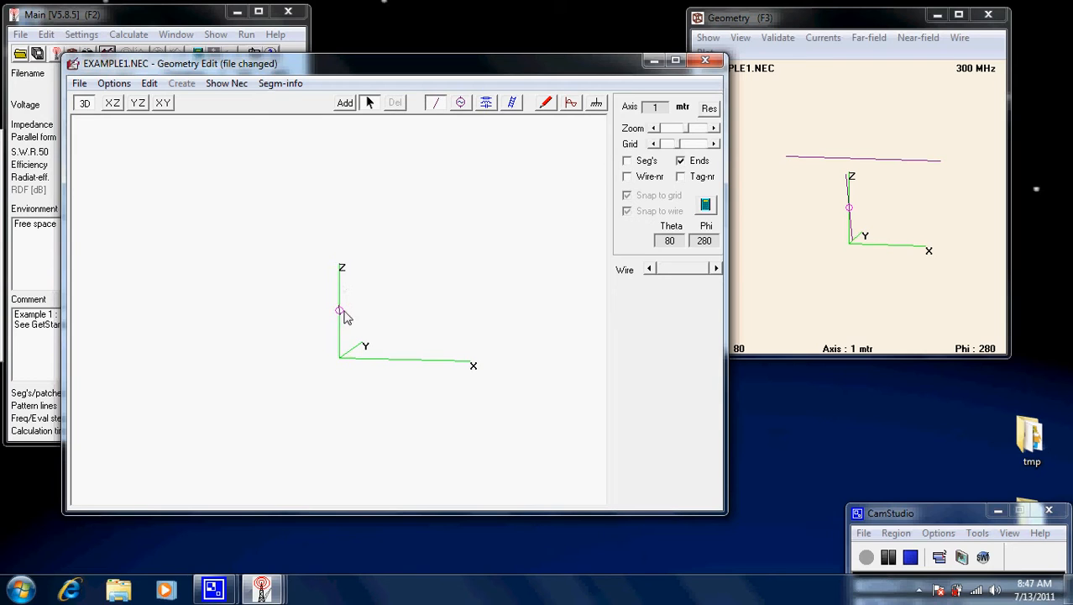
# Step: Delete the remaining voltage source and switch the editor back to wire mode
pyautogui.click(462, 105)
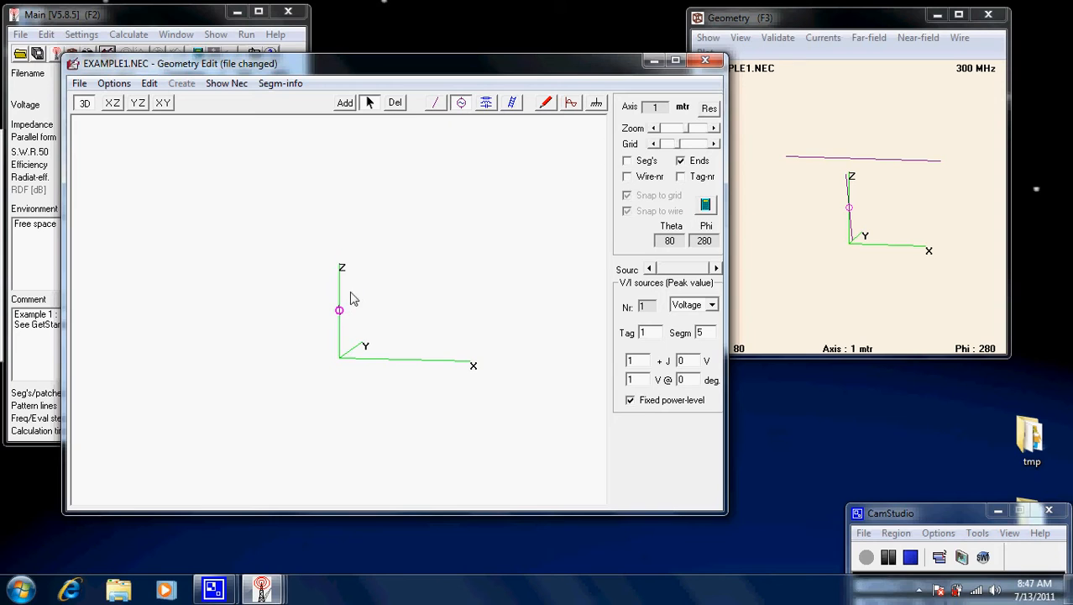
pyautogui.click(398, 104)
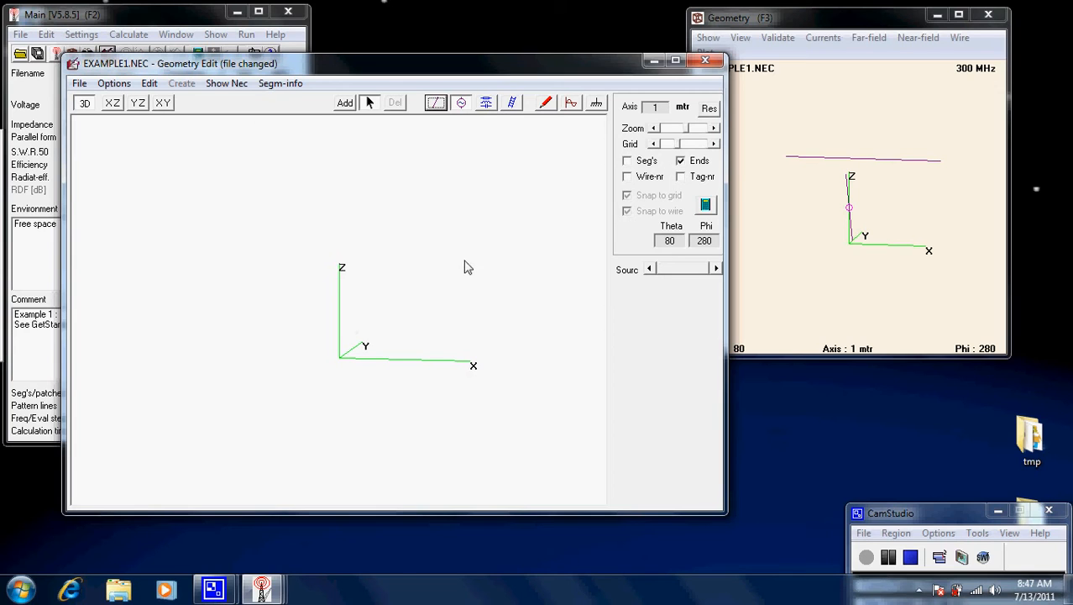
pyautogui.click(436, 104)
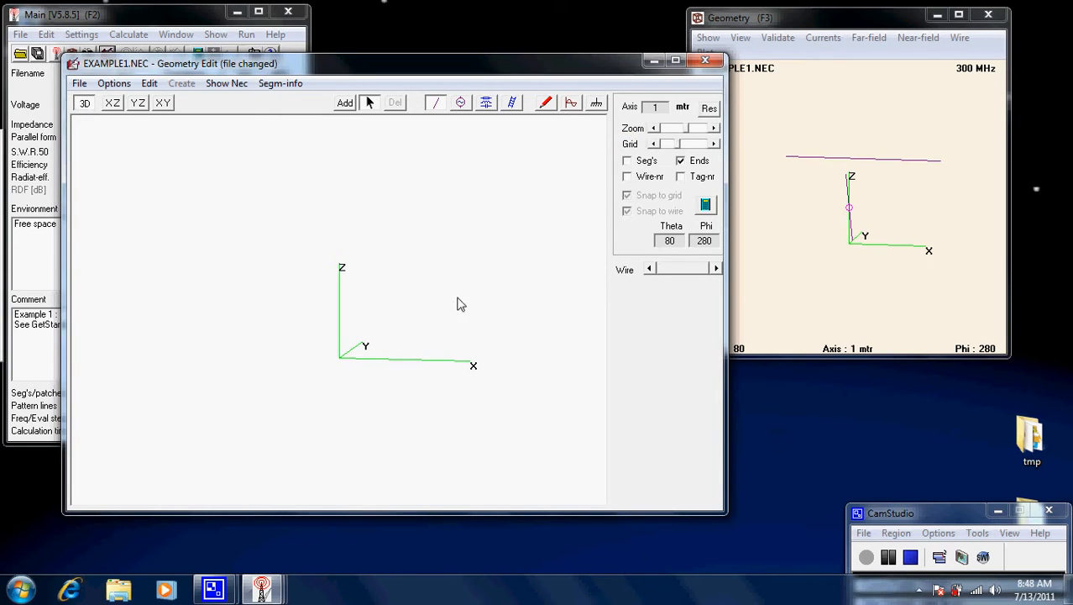
# Step: Look through the XZ and YZ planes and set up the XY plane for drawing with a 0.1 m grid
pyautogui.moveTo(458, 302)
pyautogui.mouseDown()
pyautogui.moveTo(372, 283)
pyautogui.moveTo(422, 287)
pyautogui.moveTo(431, 315)
pyautogui.moveTo(410, 318)
pyautogui.moveTo(469, 314)
pyautogui.mouseUp()
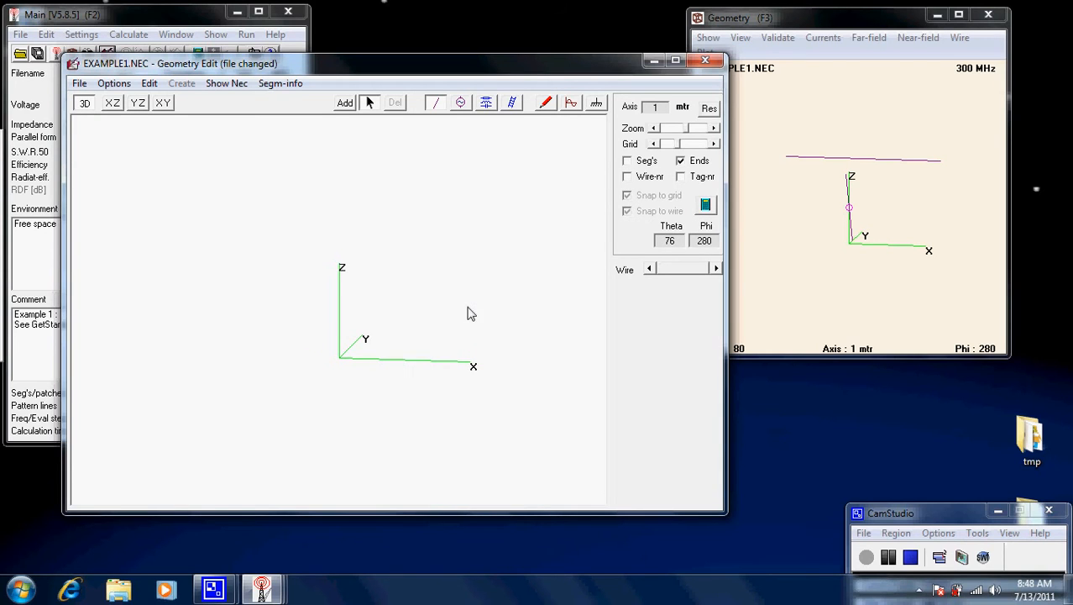
pyautogui.click(113, 104)
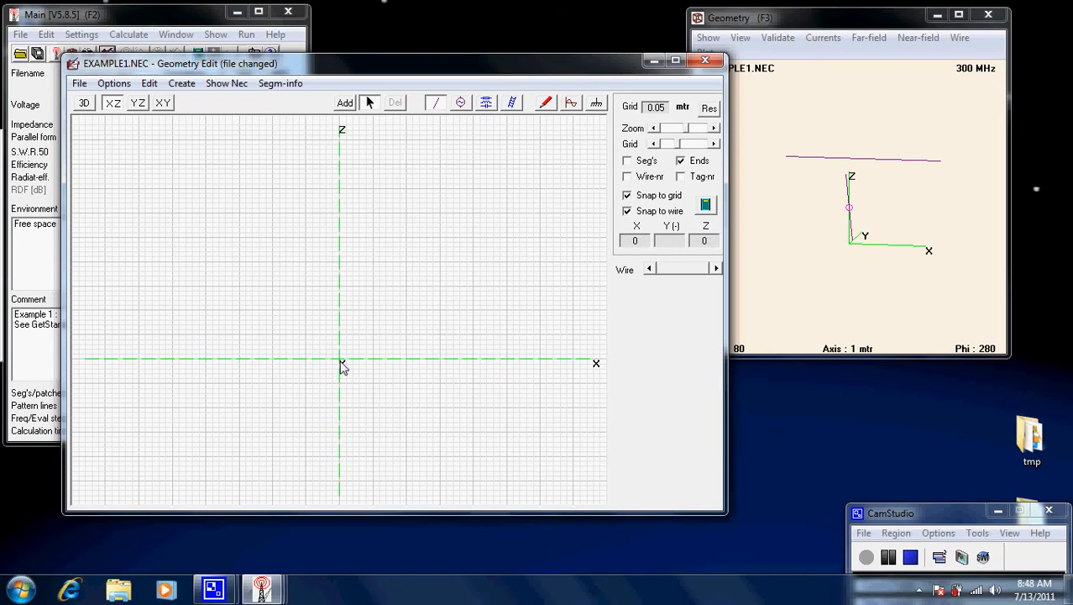
pyautogui.click(140, 104)
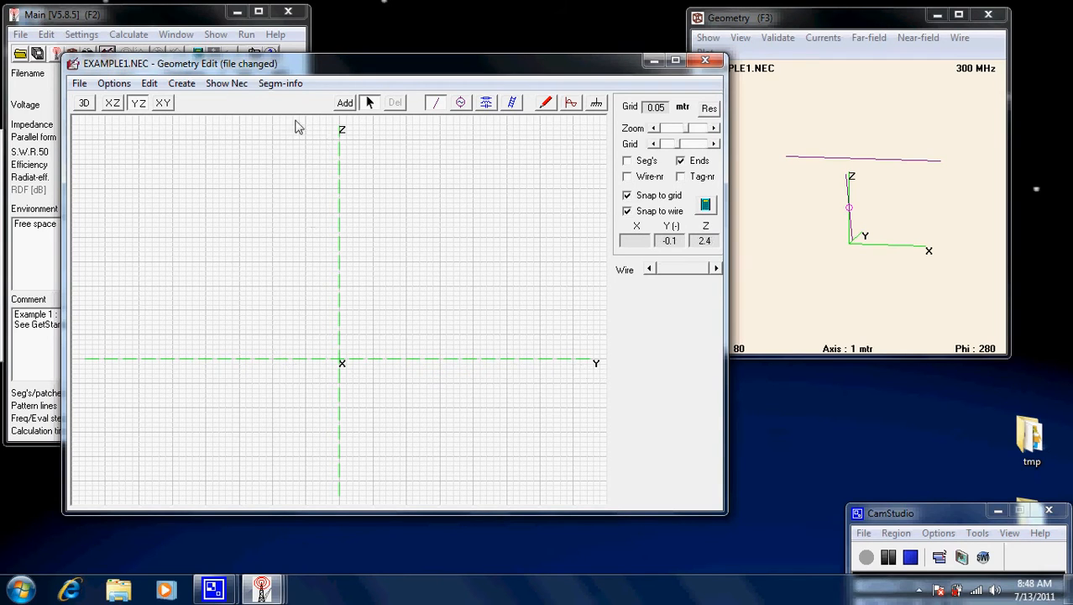
pyautogui.click(163, 103)
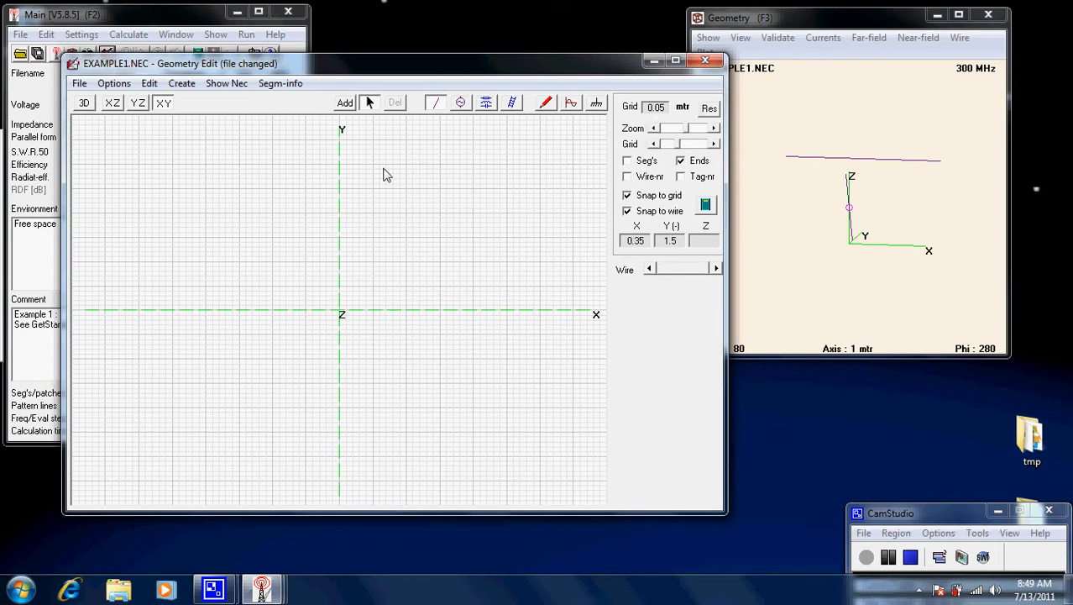
pyautogui.click(654, 129)
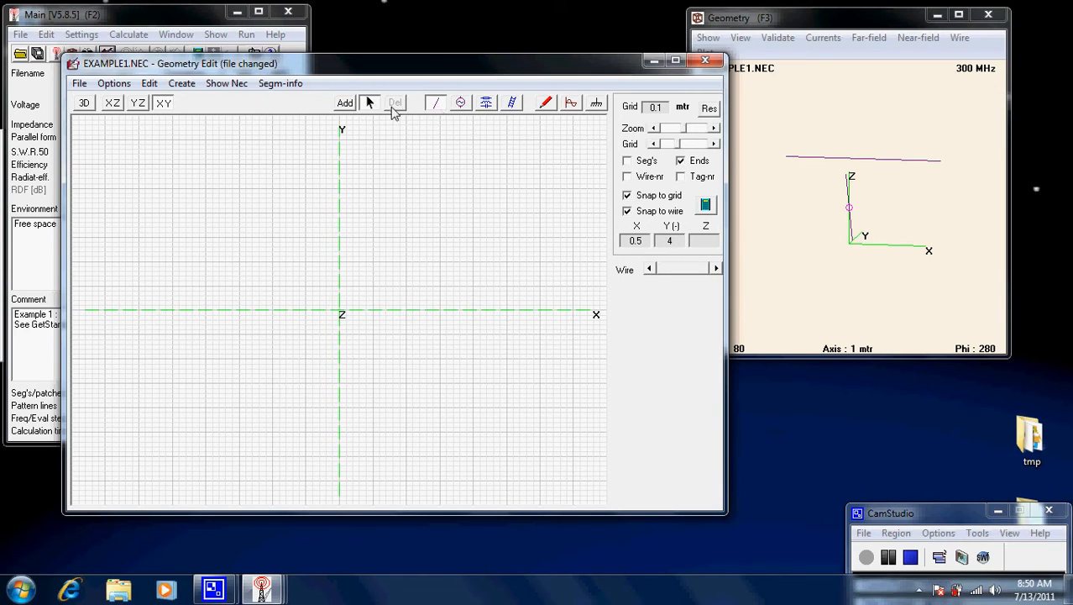
# Step: Add a 3 m wire along the positive X axis from the origin, with a wire radius of 1 mm
pyautogui.click(346, 102)
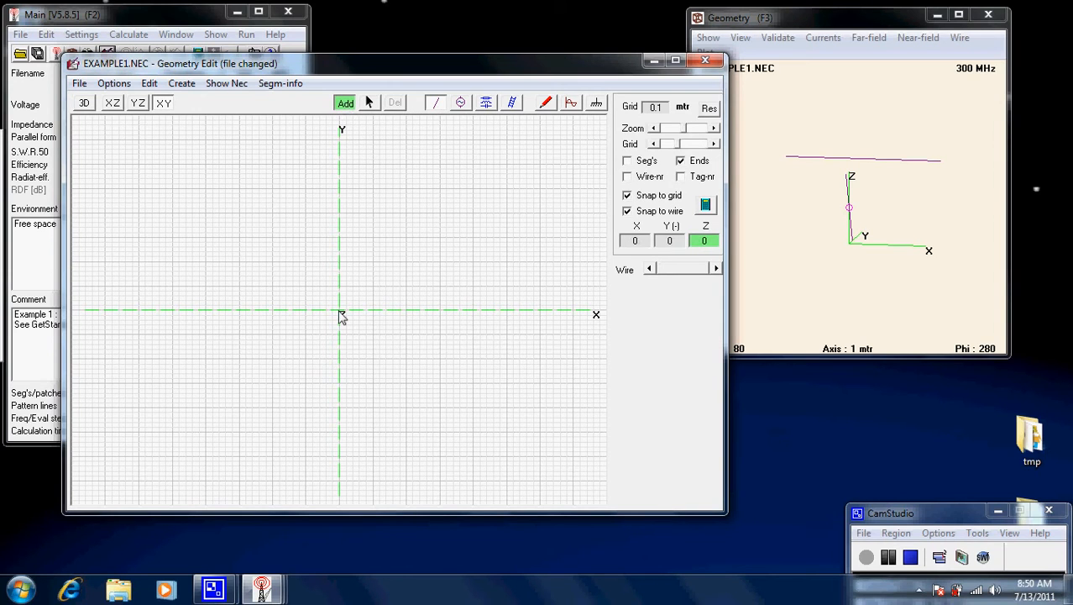
pyautogui.moveTo(341, 315); pyautogui.dragTo(542, 316)
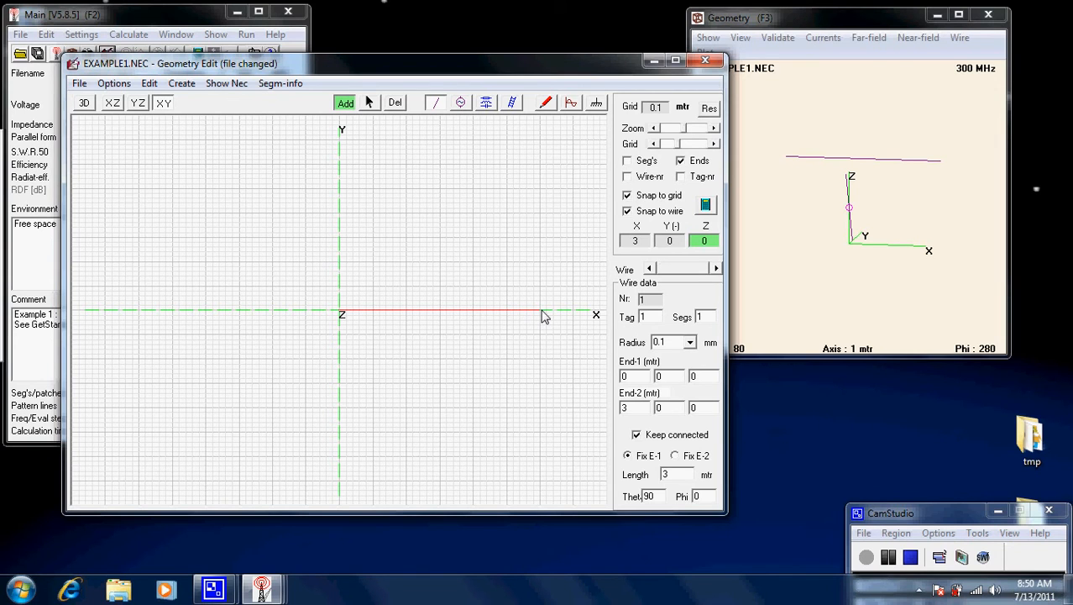
pyautogui.moveTo(542, 316); pyautogui.dragTo(541, 317)
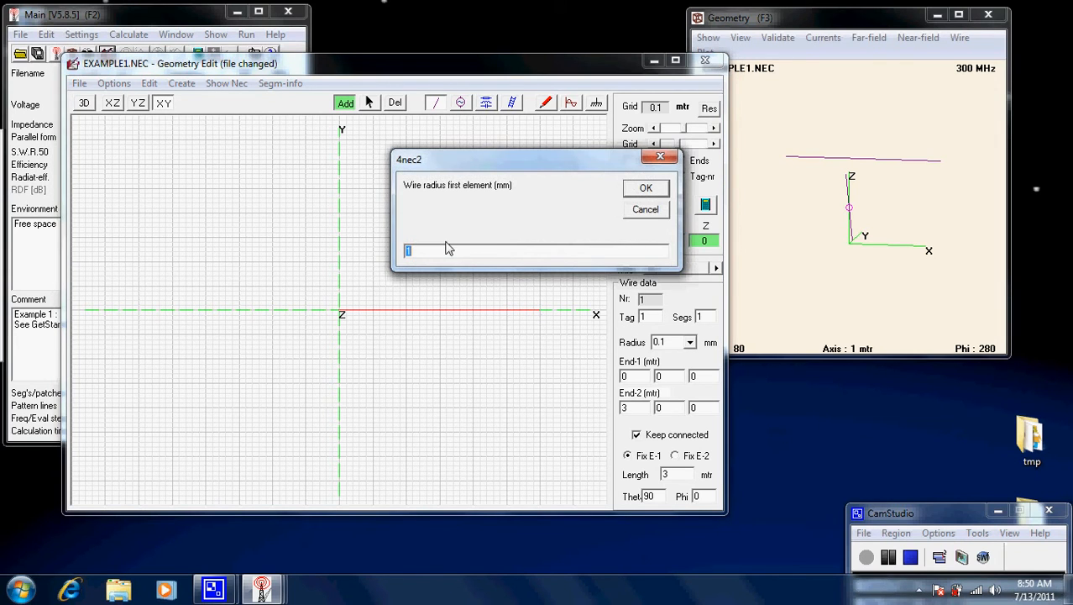
pyautogui.moveTo(539, 160); pyautogui.dragTo(405, 147)
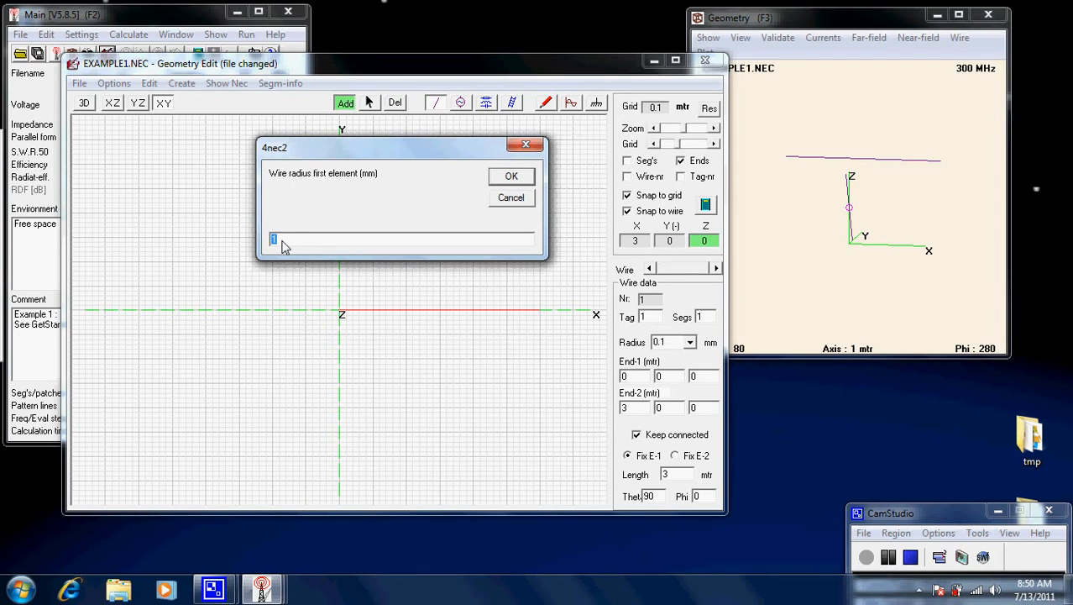
pyautogui.click(520, 181)
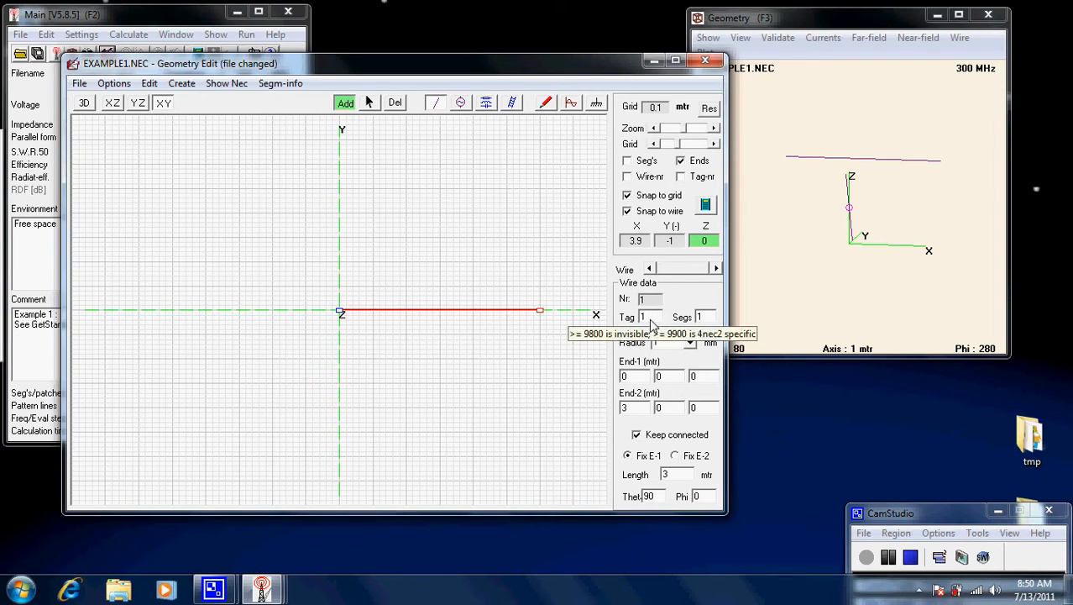
# Step: Set the new wire's segment count to 9, keep its 1 mm radius and select its end at the origin
pyautogui.click(714, 321)
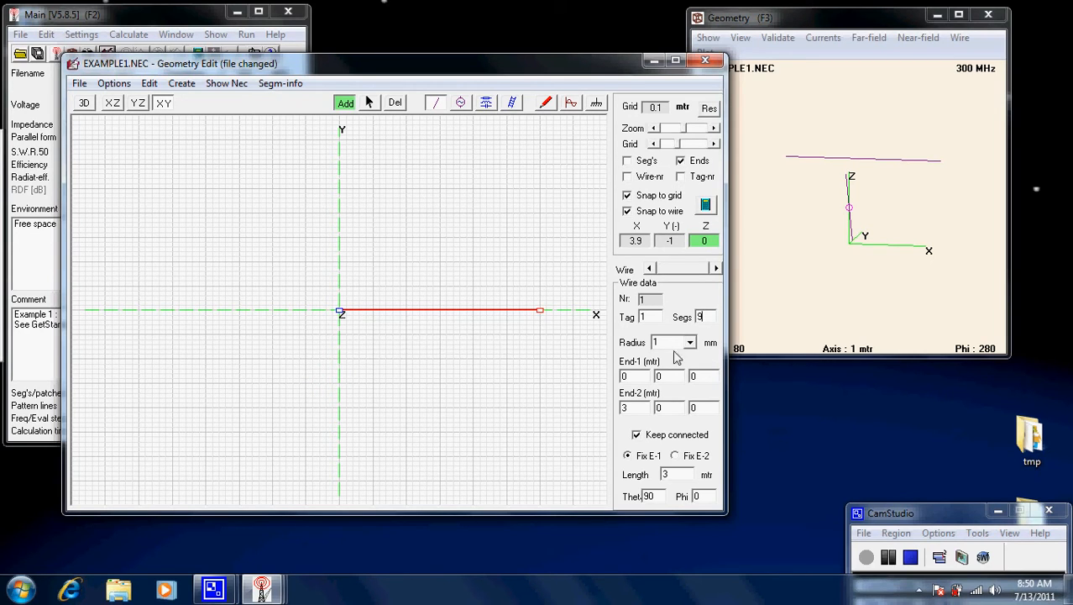
pyautogui.click(691, 343)
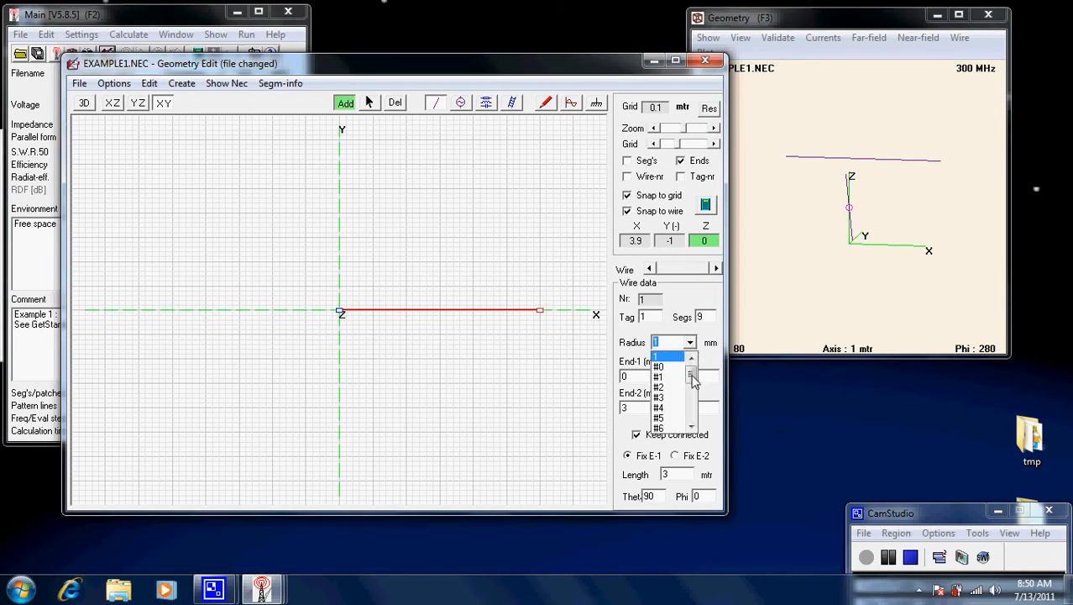
pyautogui.moveTo(693, 378)
pyautogui.mouseDown()
pyautogui.moveTo(699, 435)
pyautogui.moveTo(692, 366)
pyautogui.mouseUp()
pyautogui.click(671, 340)
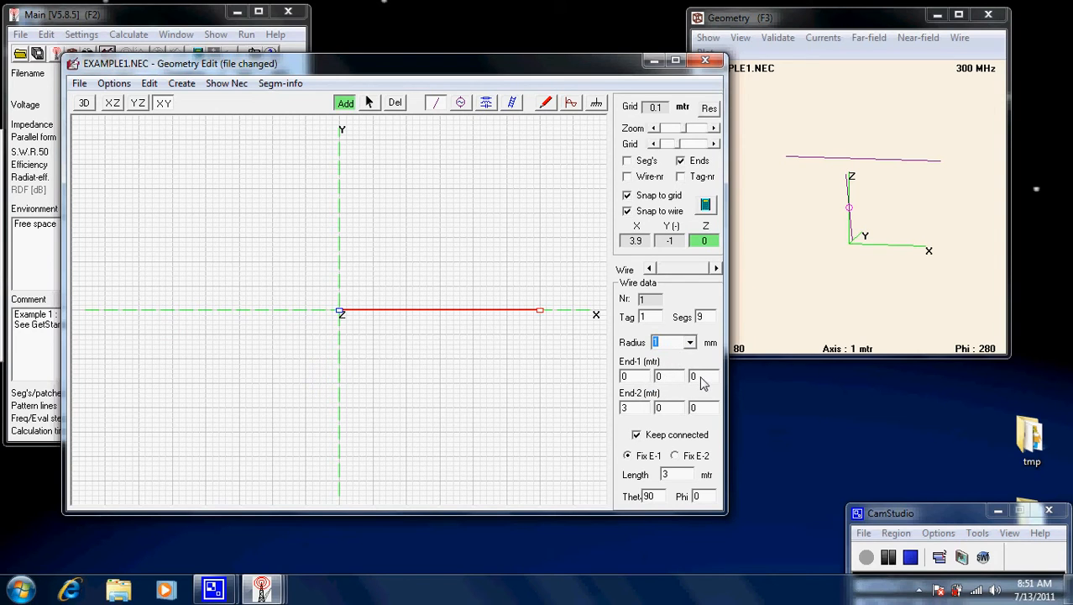
pyautogui.click(341, 312)
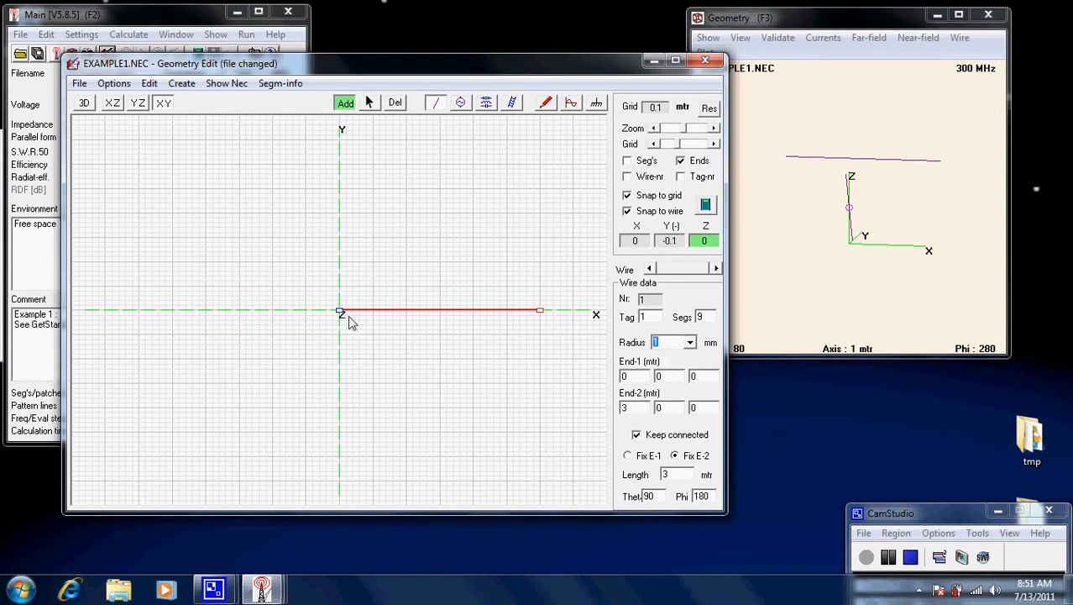
# Step: Select the wire's far end on the positive X axis and show the model in the 3D view
pyautogui.click(636, 435)
pyautogui.click(540, 313)
pyautogui.click(84, 103)
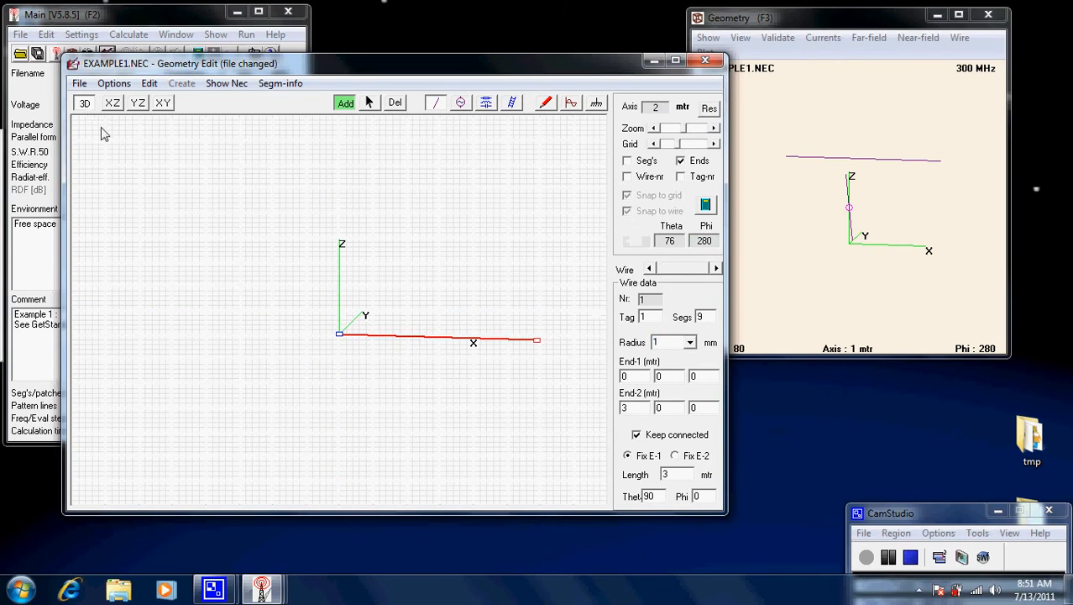
pyautogui.moveTo(235, 302)
pyautogui.mouseDown()
pyautogui.moveTo(231, 242)
pyautogui.moveTo(225, 290)
pyautogui.moveTo(248, 311)
pyautogui.mouseUp()
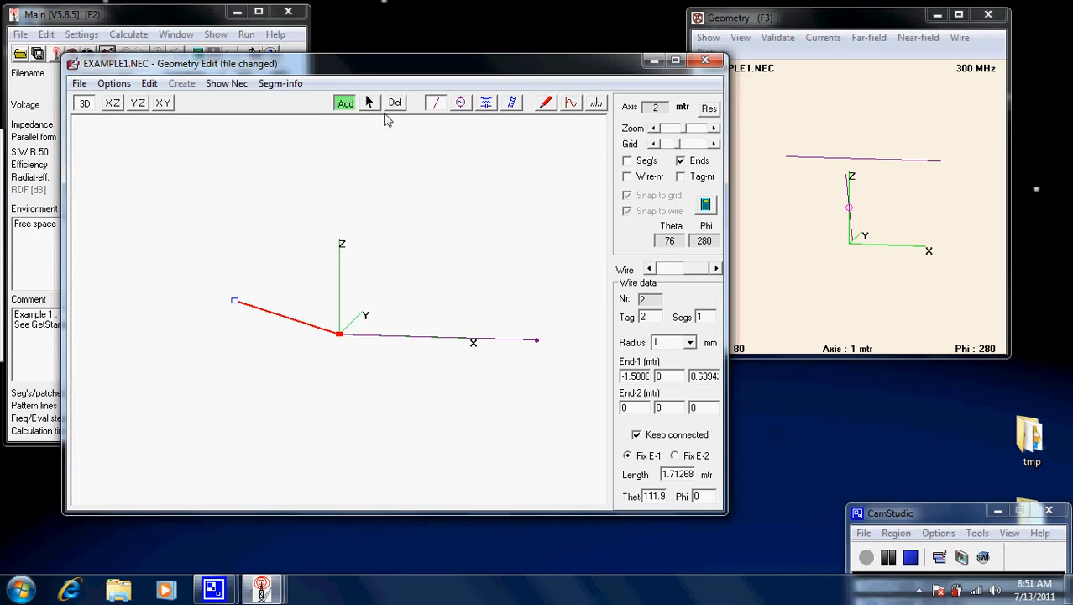
pyautogui.click(370, 103)
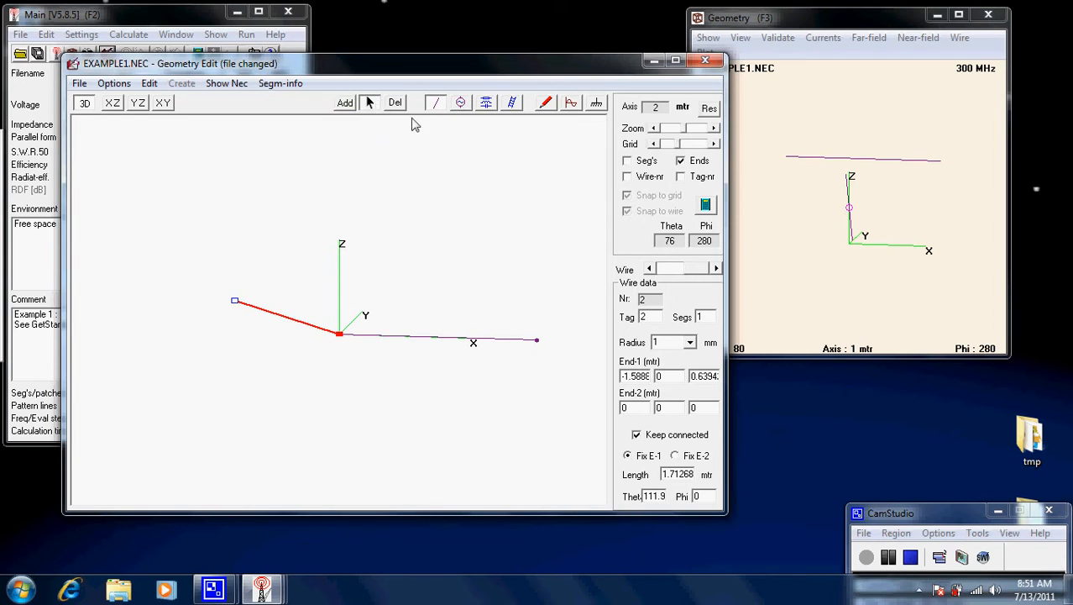
pyautogui.click(395, 103)
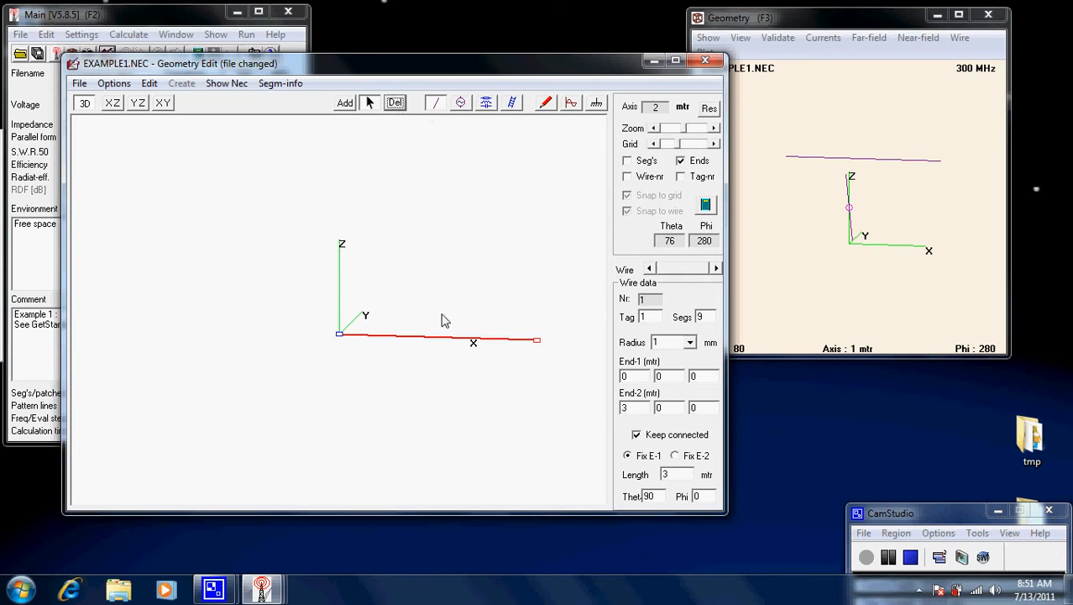
# Step: Move the wire straight up to a height of 4 m in the XZ plane and check it in the 3D view
pyautogui.moveTo(398, 385)
pyautogui.mouseDown()
pyautogui.moveTo(398, 364)
pyautogui.moveTo(318, 332)
pyautogui.moveTo(221, 371)
pyautogui.moveTo(218, 408)
pyautogui.moveTo(159, 327)
pyautogui.moveTo(294, 341)
pyautogui.moveTo(422, 384)
pyautogui.moveTo(376, 350)
pyautogui.moveTo(345, 350)
pyautogui.moveTo(352, 364)
pyautogui.moveTo(331, 359)
pyautogui.moveTo(314, 396)
pyautogui.moveTo(267, 344)
pyautogui.moveTo(389, 367)
pyautogui.mouseUp()
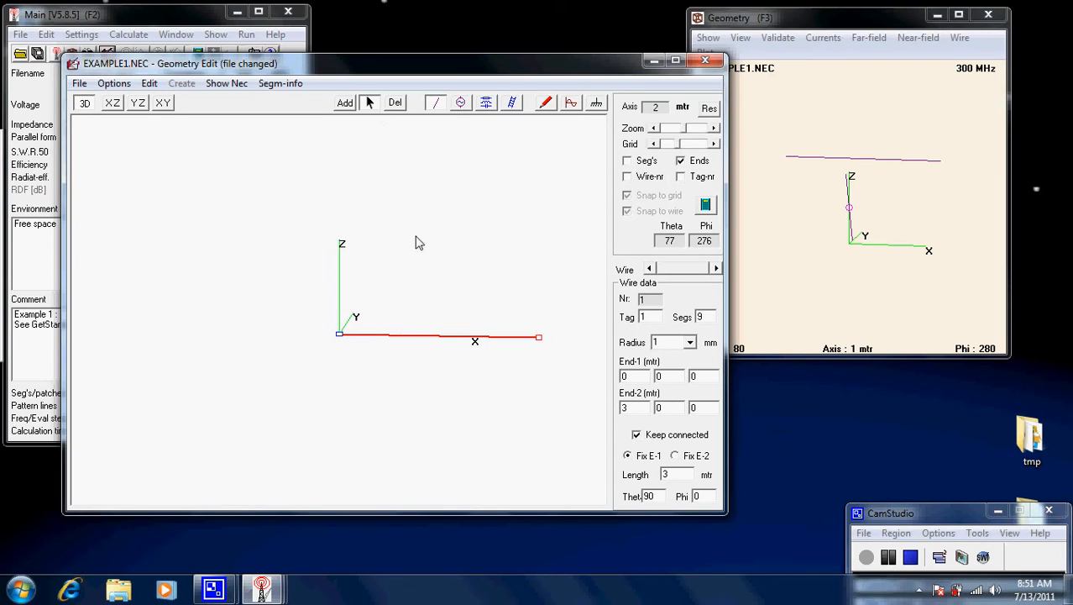
pyautogui.click(113, 103)
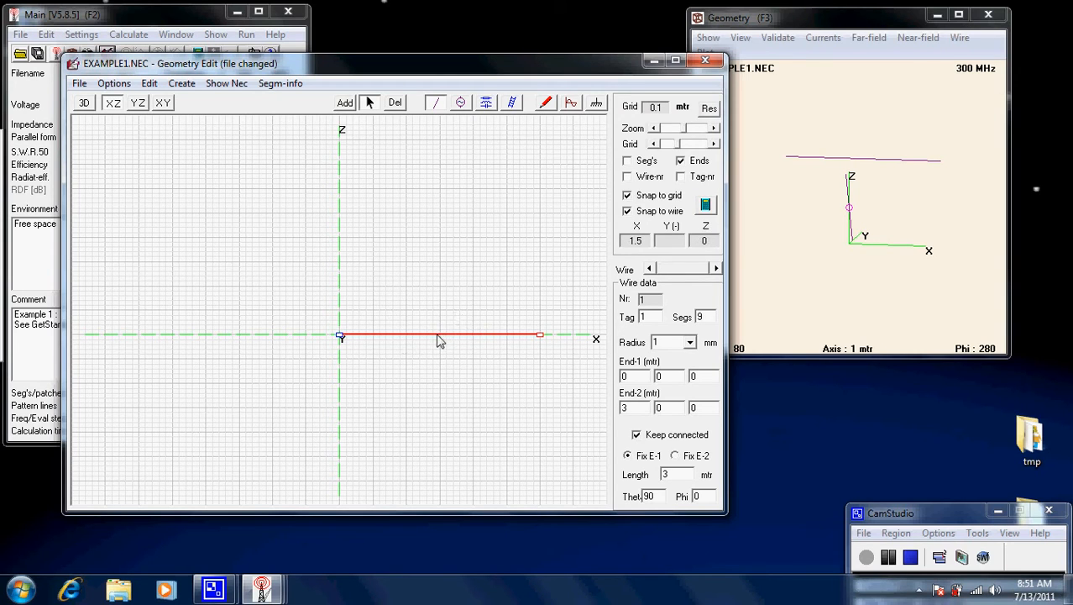
pyautogui.moveTo(437, 340); pyautogui.dragTo(441, 149)
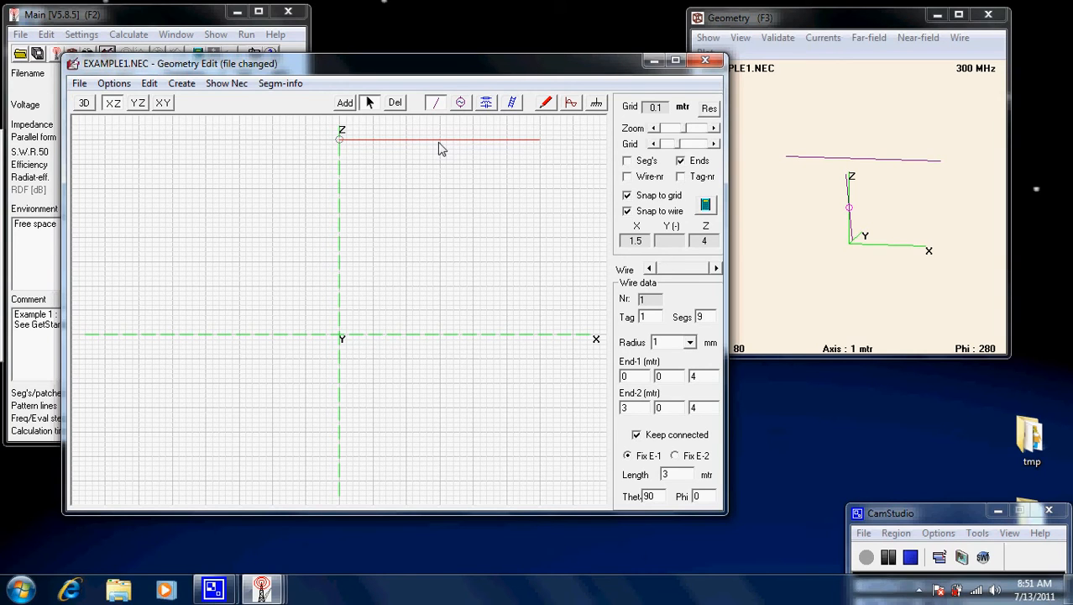
pyautogui.moveTo(438, 143); pyautogui.dragTo(438, 144)
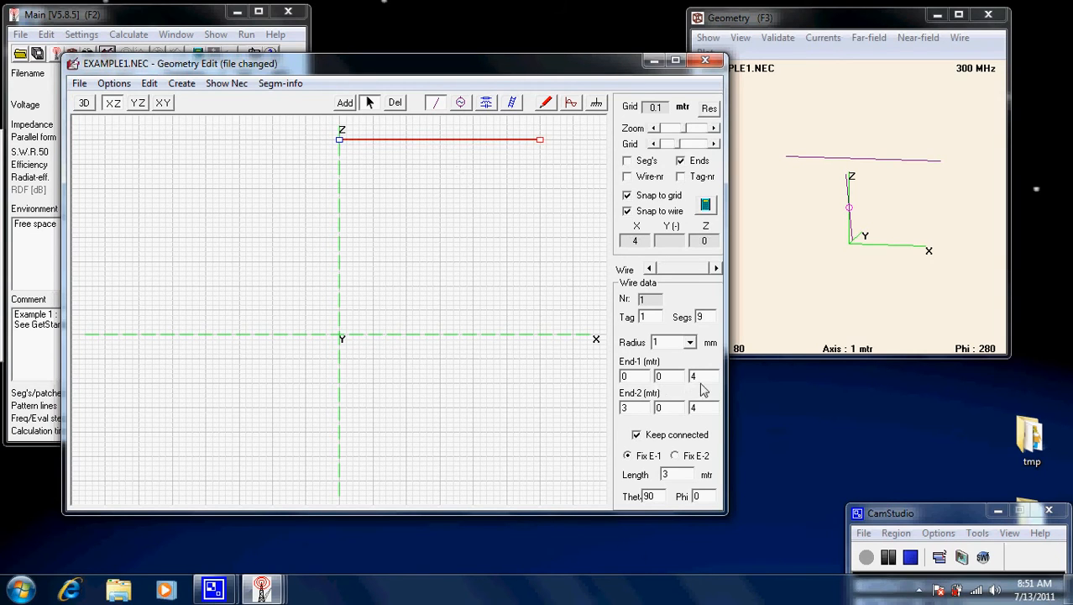
pyautogui.click(85, 103)
pyautogui.moveTo(470, 302); pyautogui.dragTo(434, 293)
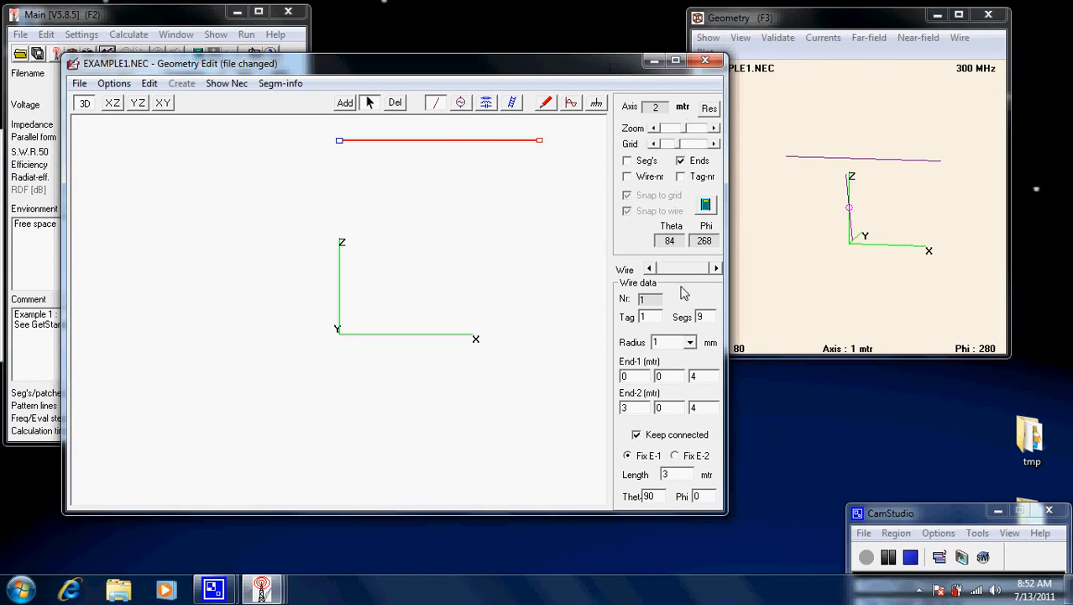
# Step: Add a voltage source on the wire's centre segment 5 and delete the extra source placed on segment 6
pyautogui.click(461, 102)
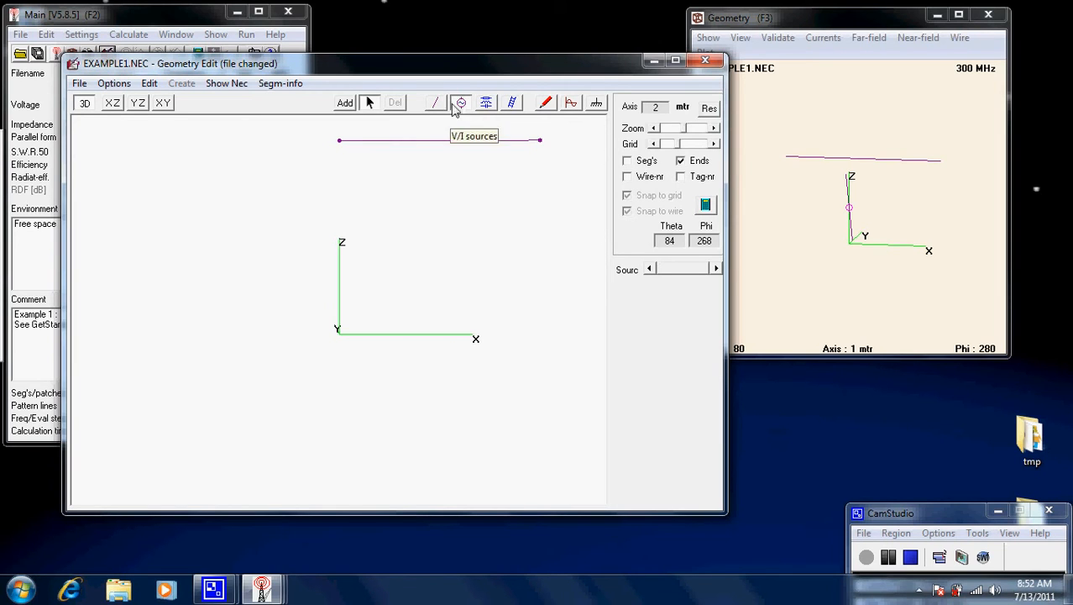
pyautogui.click(344, 104)
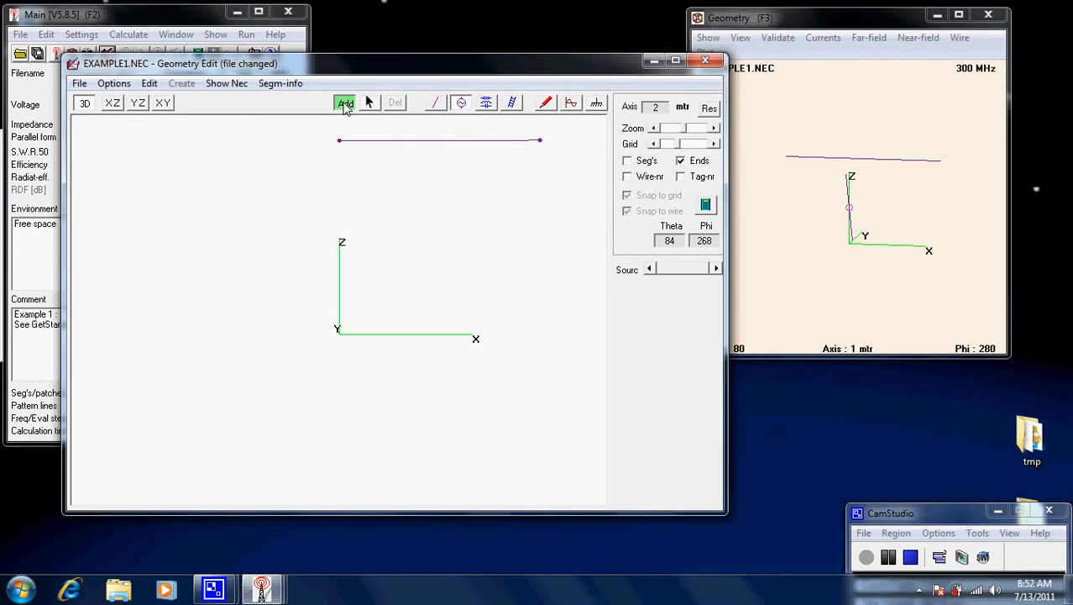
pyautogui.click(438, 141)
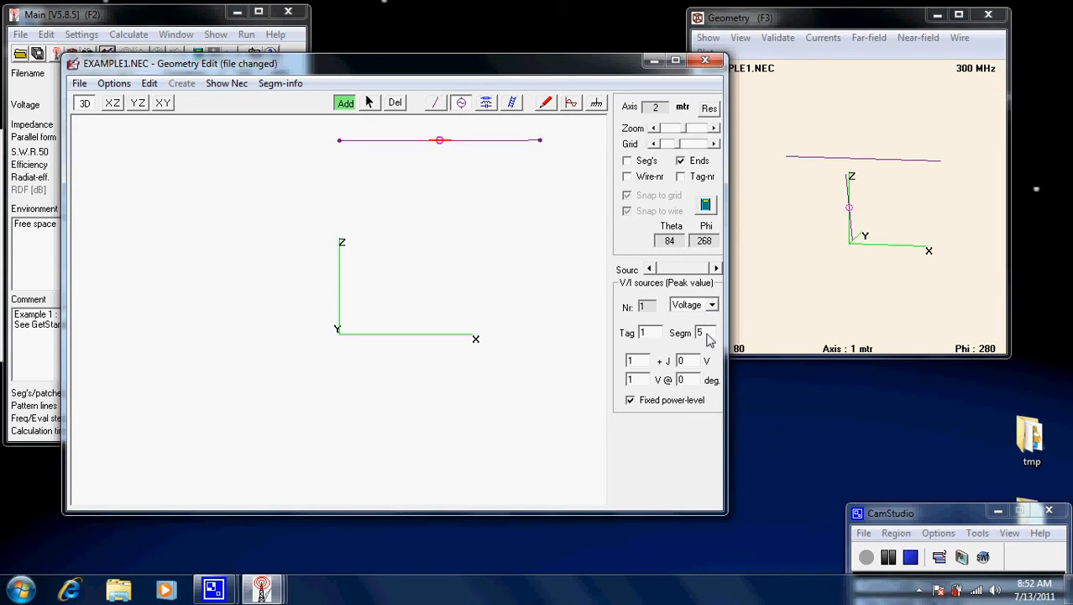
pyautogui.click(461, 140)
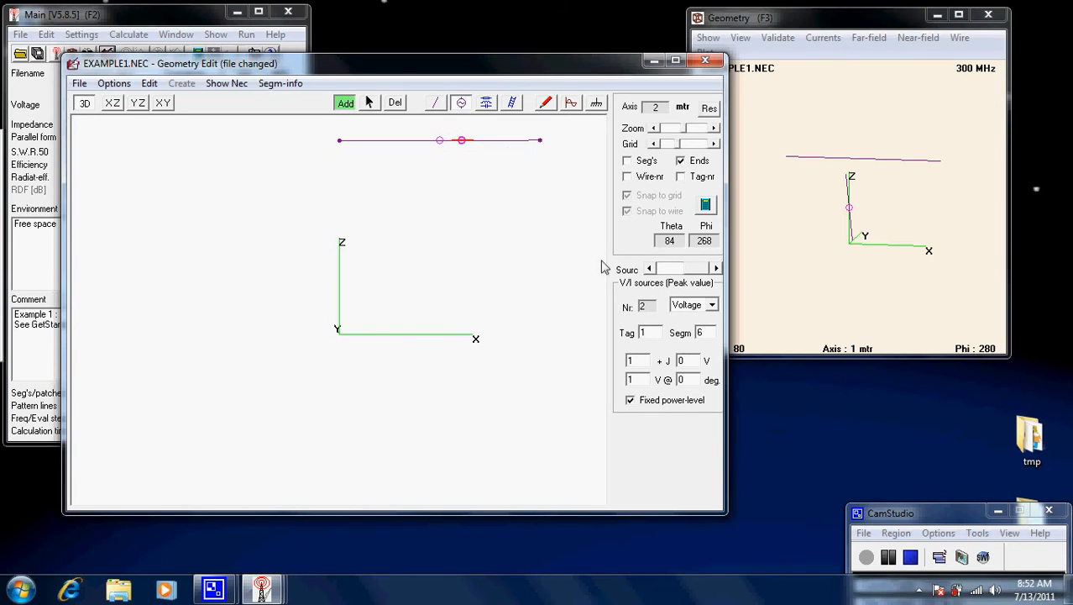
pyautogui.click(397, 106)
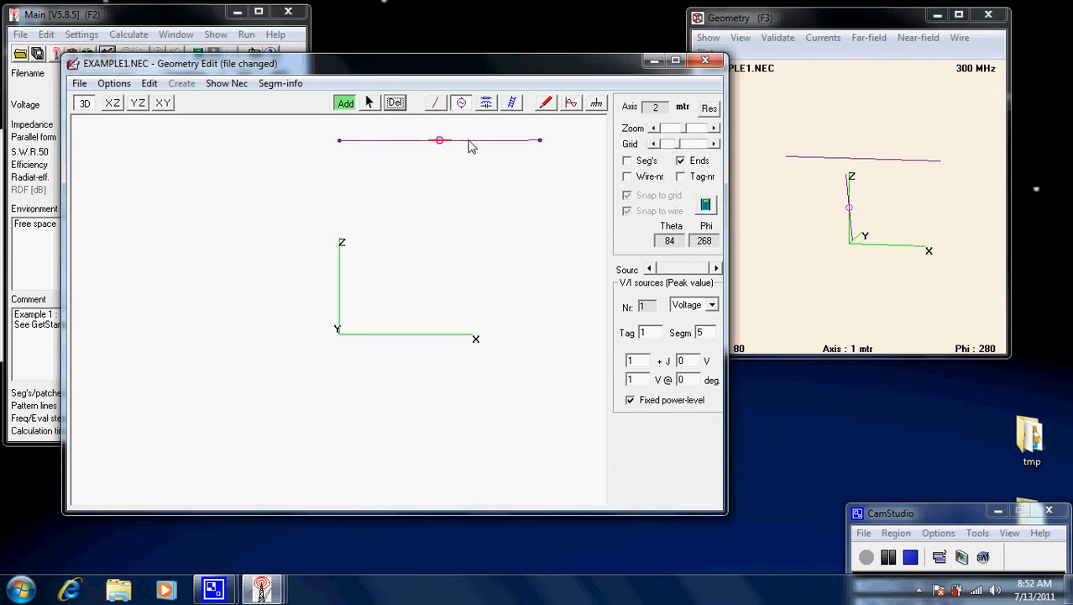
# Step: Try moving the voltage source along the wire to the neighbouring segment and back to the centre segment
pyautogui.click(369, 102)
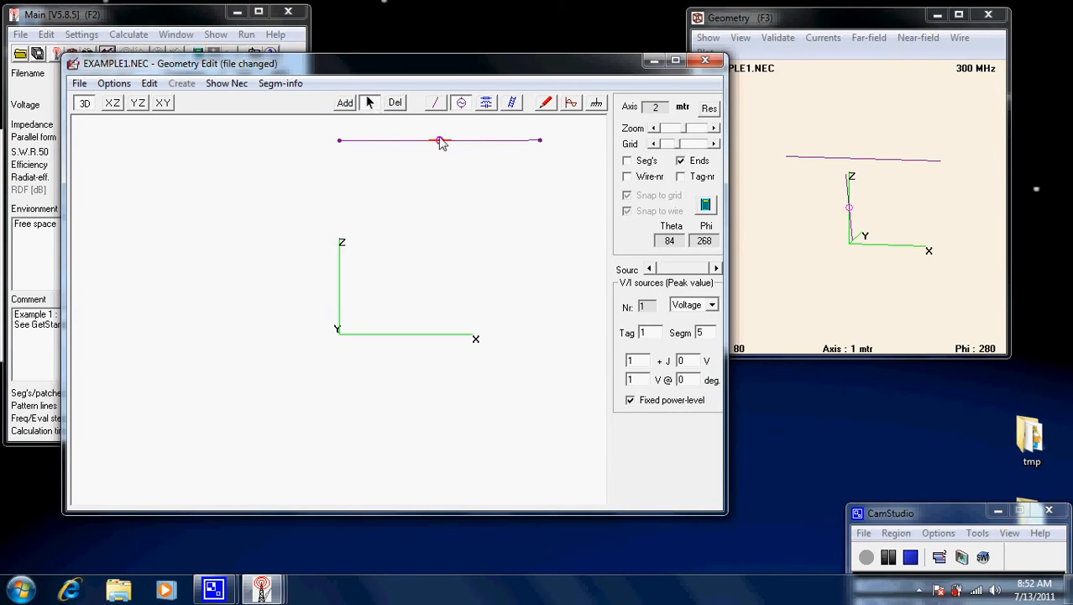
pyautogui.moveTo(443, 144); pyautogui.dragTo(460, 143)
pyautogui.moveTo(464, 146); pyautogui.dragTo(447, 147)
pyautogui.click(445, 147)
pyautogui.doubleClick(707, 335)
pyautogui.click(445, 141)
# Step: Set the model's design frequency to 50 MHz, checking the wire data along the way
pyautogui.click(573, 106)
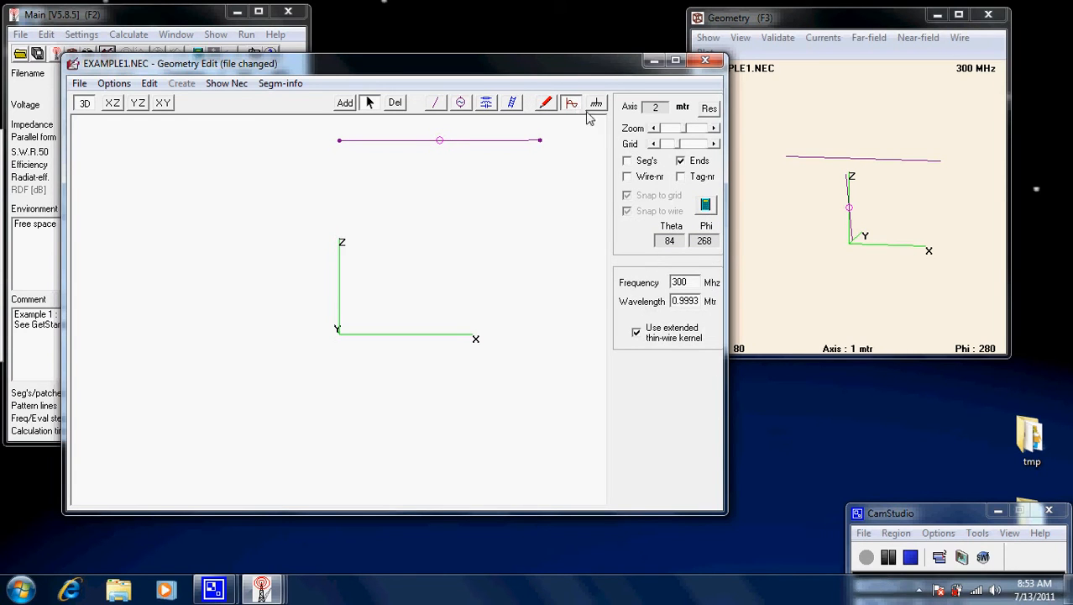
pyautogui.moveTo(696, 288); pyautogui.dragTo(663, 288)
pyautogui.click(346, 104)
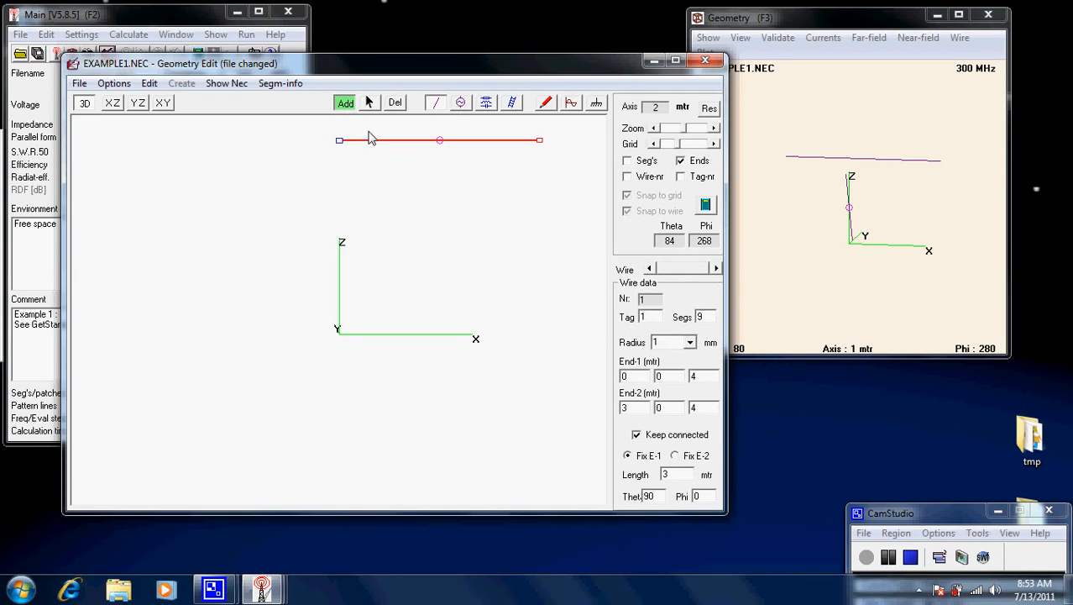
pyautogui.click(571, 107)
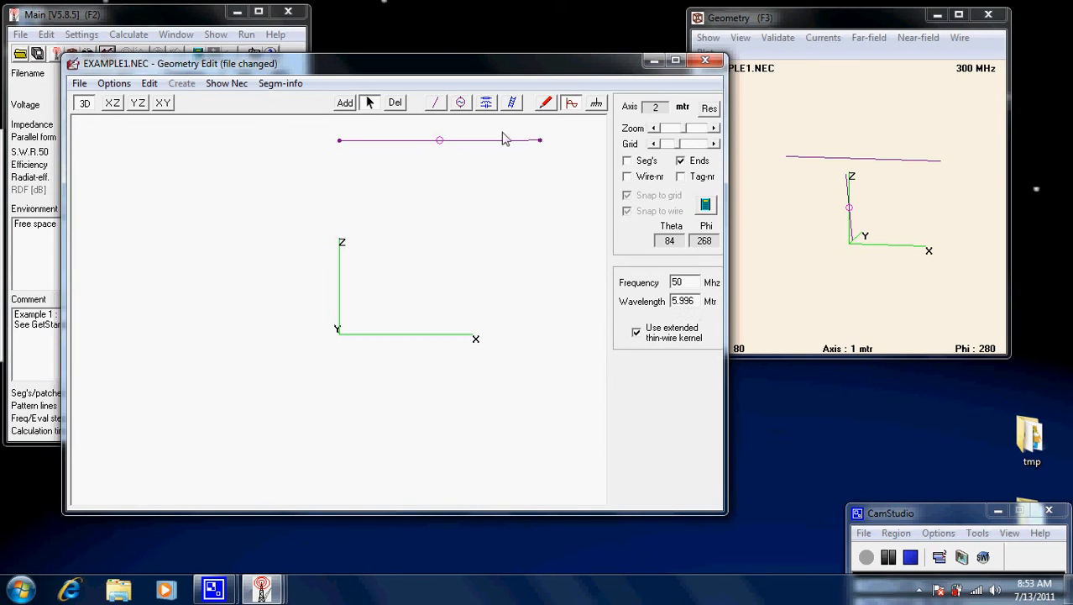
# Step: Generate the full far-field pattern at 50 MHz with 5-degree resolution and view its horizontal and vertical planes
pyautogui.click(706, 206)
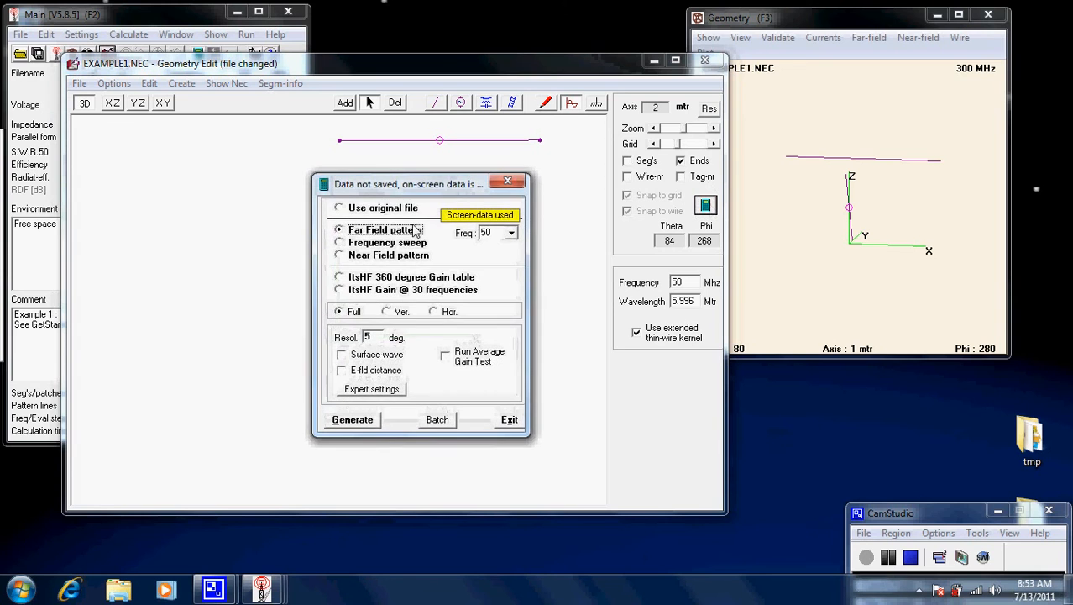
pyautogui.click(367, 420)
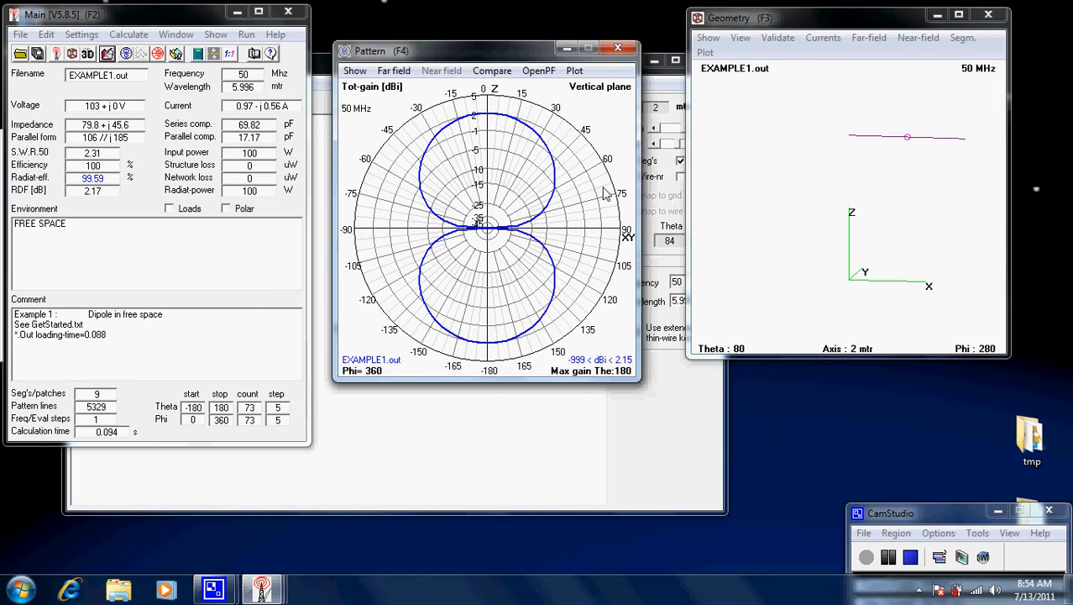
pyautogui.press('h')
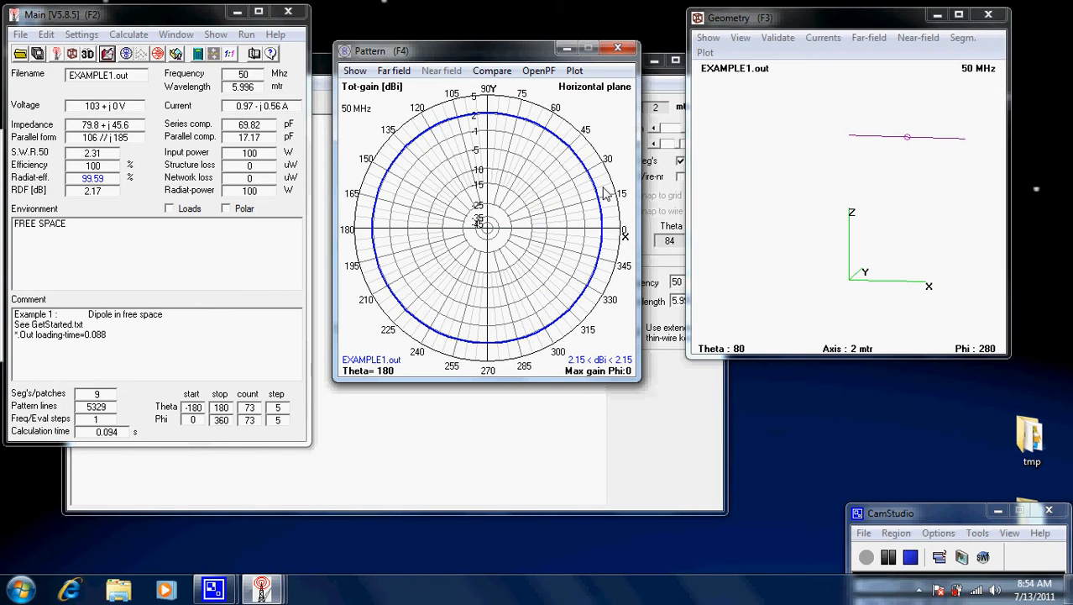
pyautogui.press('v')
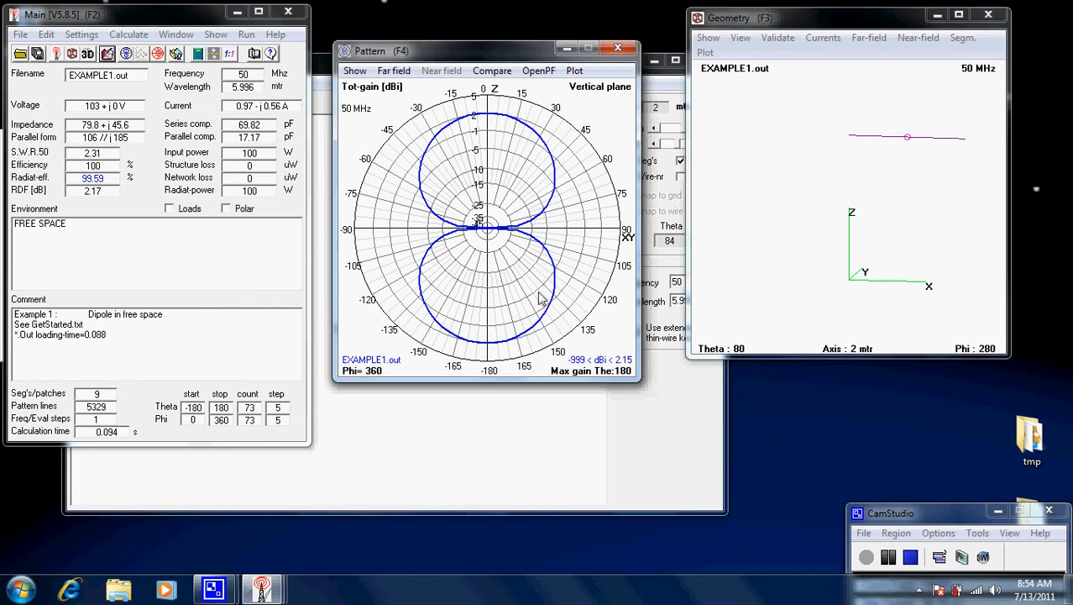
# Step: Return to the geometry editor and set the ground type to Real ground with the "Rocky, steep hills" soil
pyautogui.press('F6')
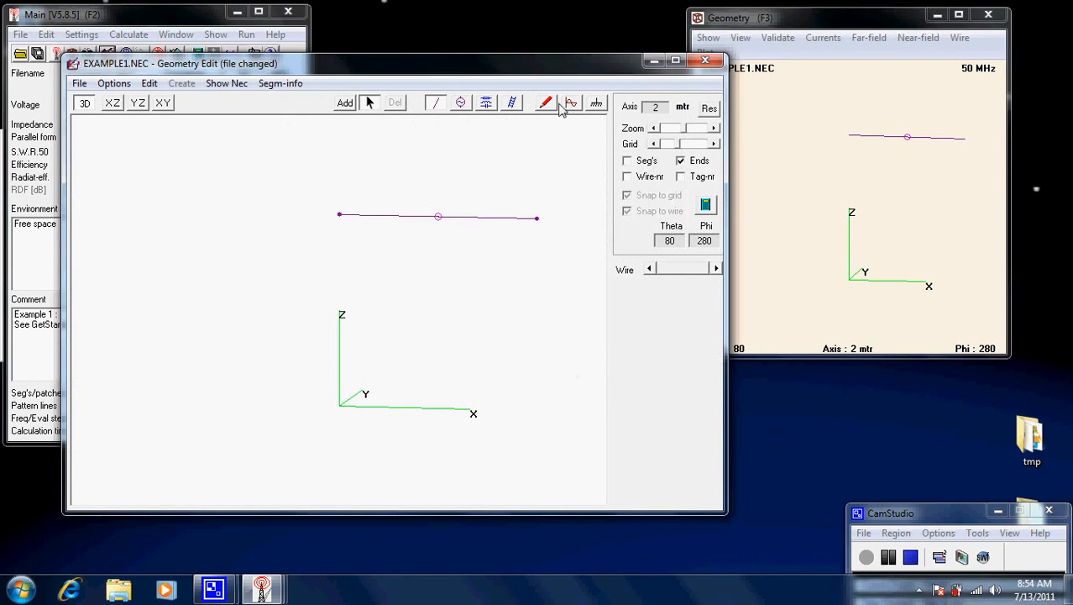
pyautogui.click(595, 104)
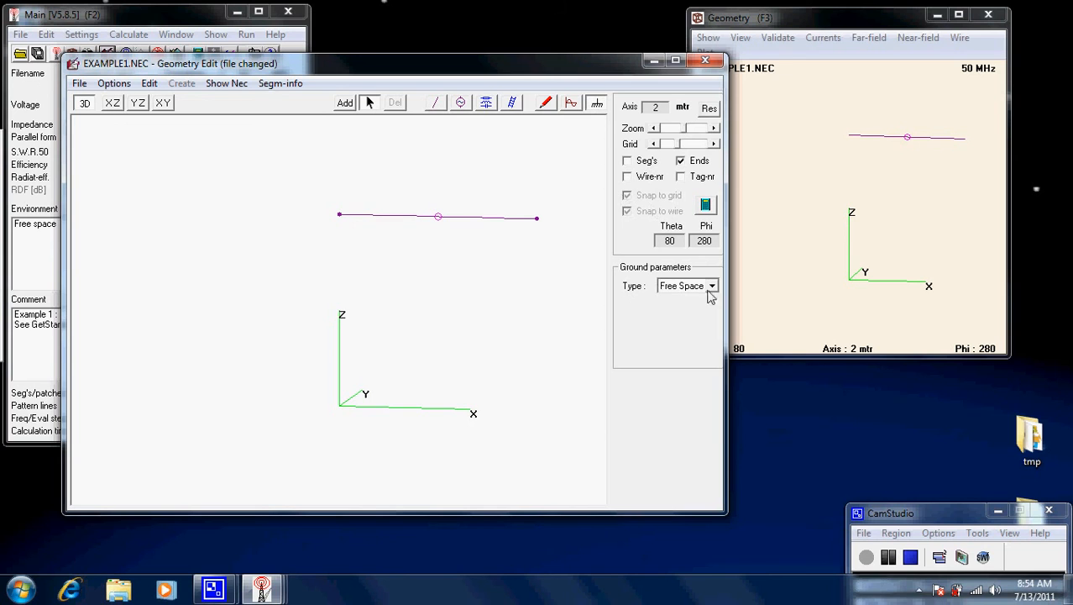
pyautogui.click(712, 287)
pyautogui.click(695, 340)
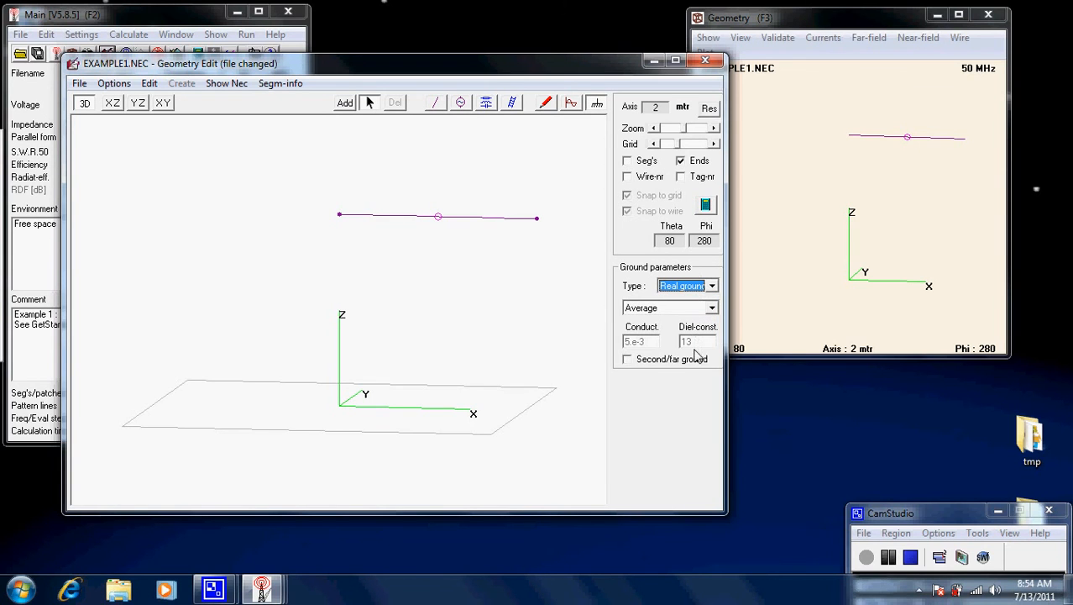
pyautogui.click(711, 307)
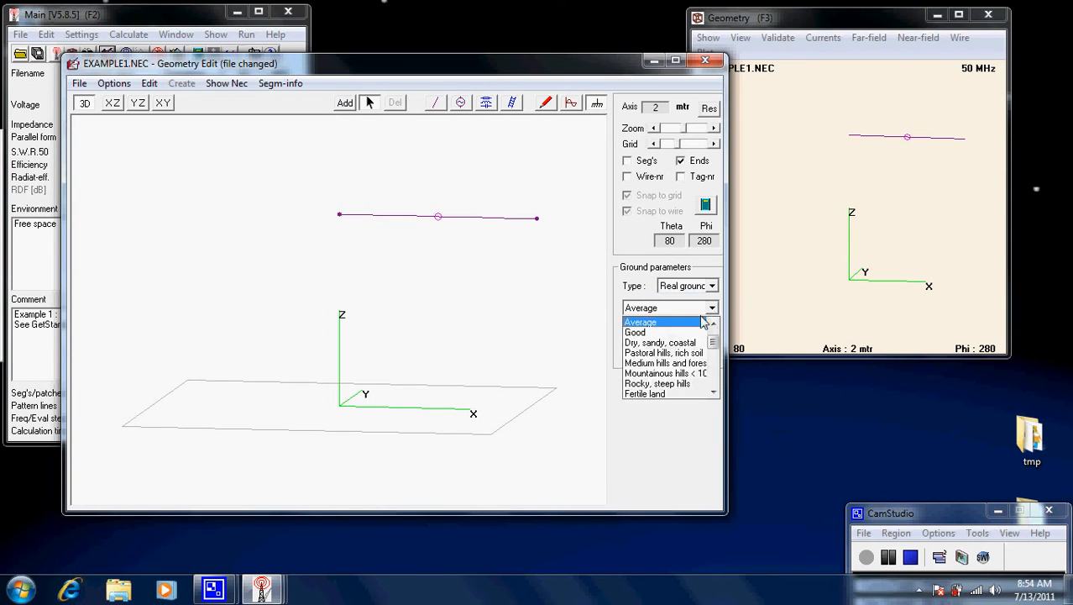
pyautogui.click(680, 386)
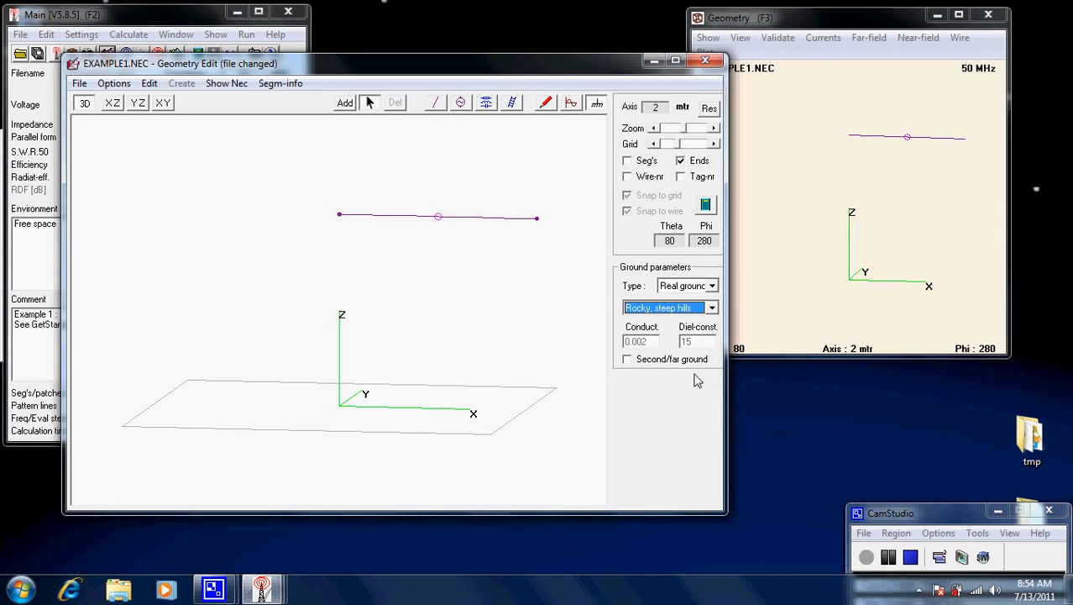
pyautogui.click(519, 313)
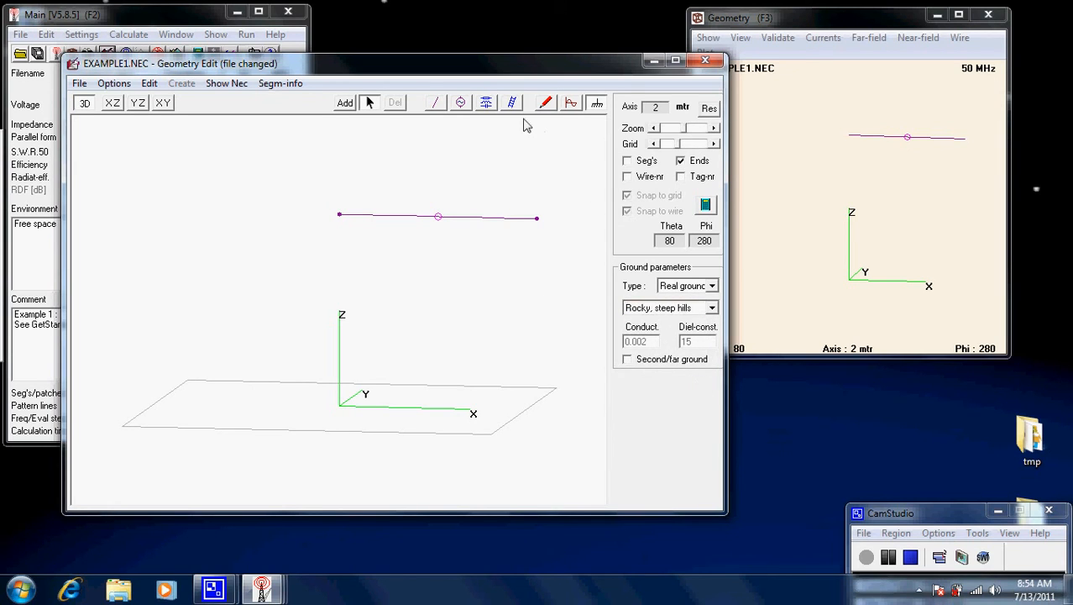
# Step: Regenerate the full far-field pattern at 50 MHz over the real ground and compare its vertical and horizontal planes
pyautogui.click(706, 205)
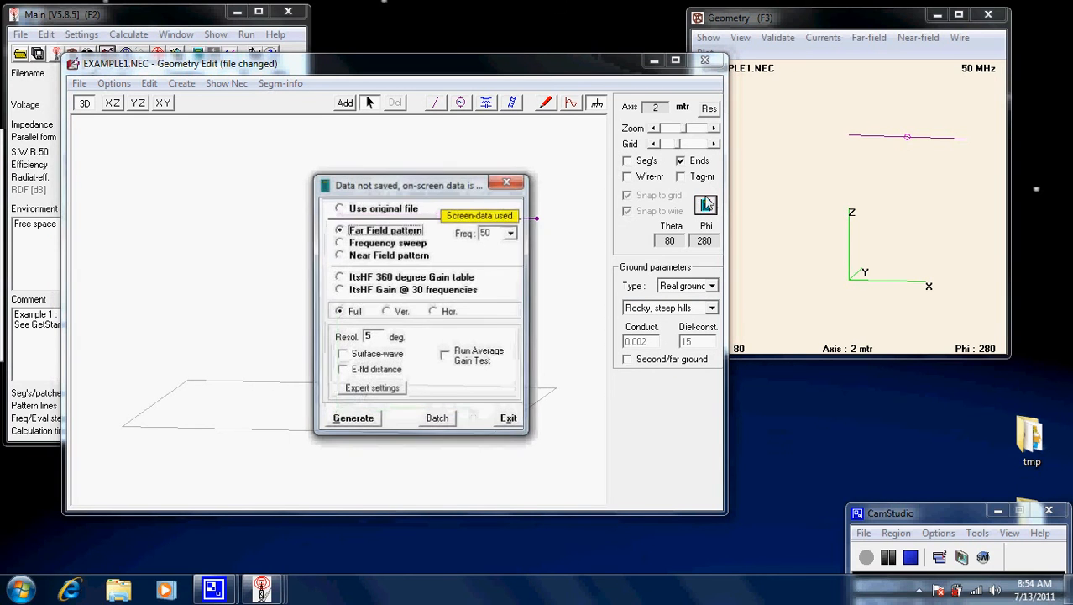
pyautogui.click(352, 419)
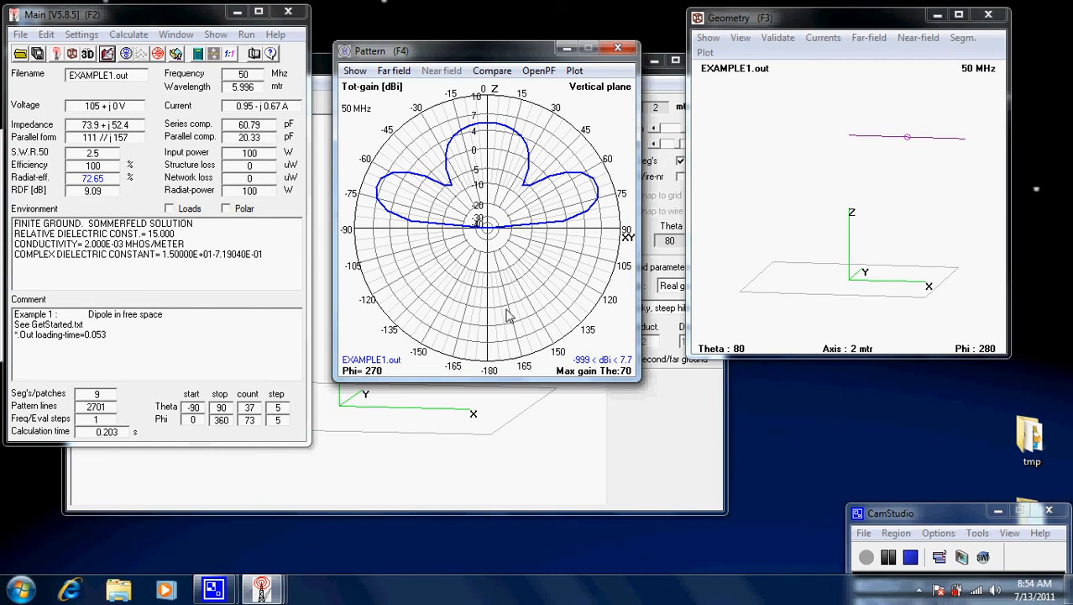
pyautogui.press('space')
pyautogui.press('space')
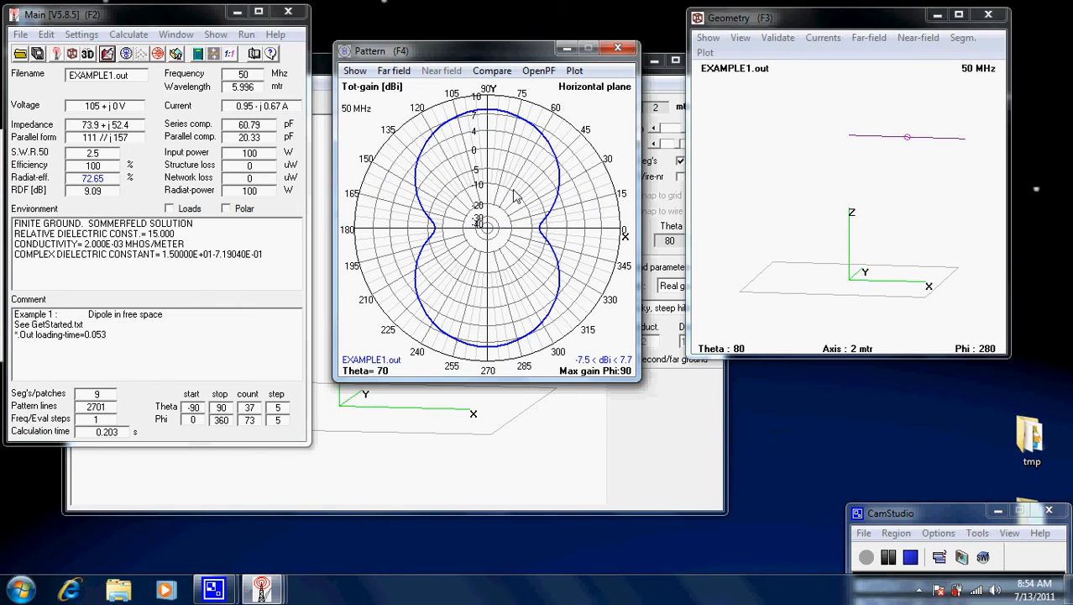
pyautogui.press('space')
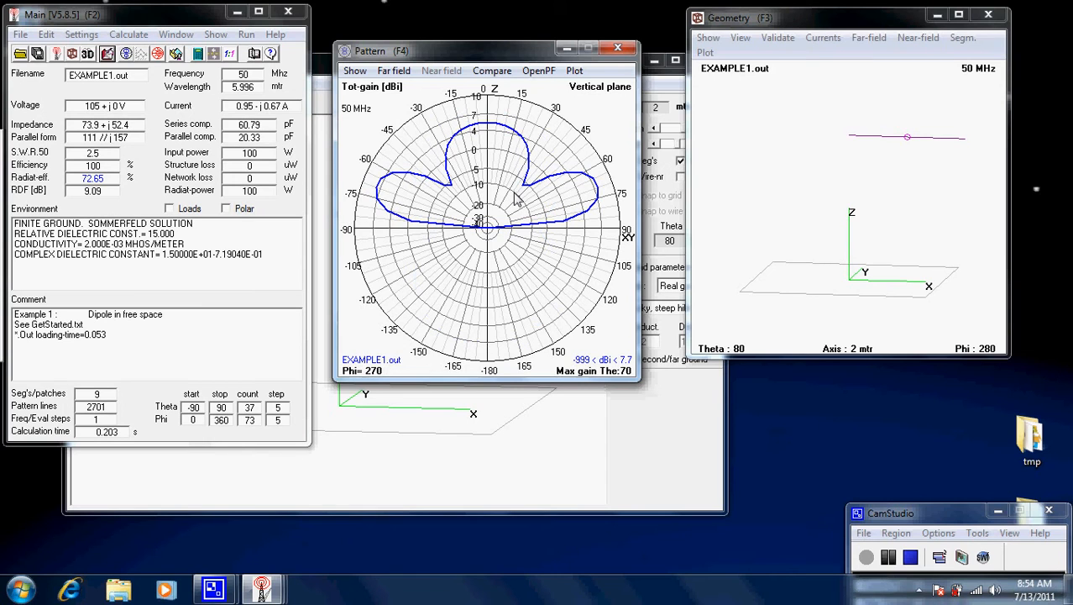
# Step: Show the gain indicator and lobe beamwidths on the vertical pattern and move the indicator to about 65 degrees
pyautogui.press('i')
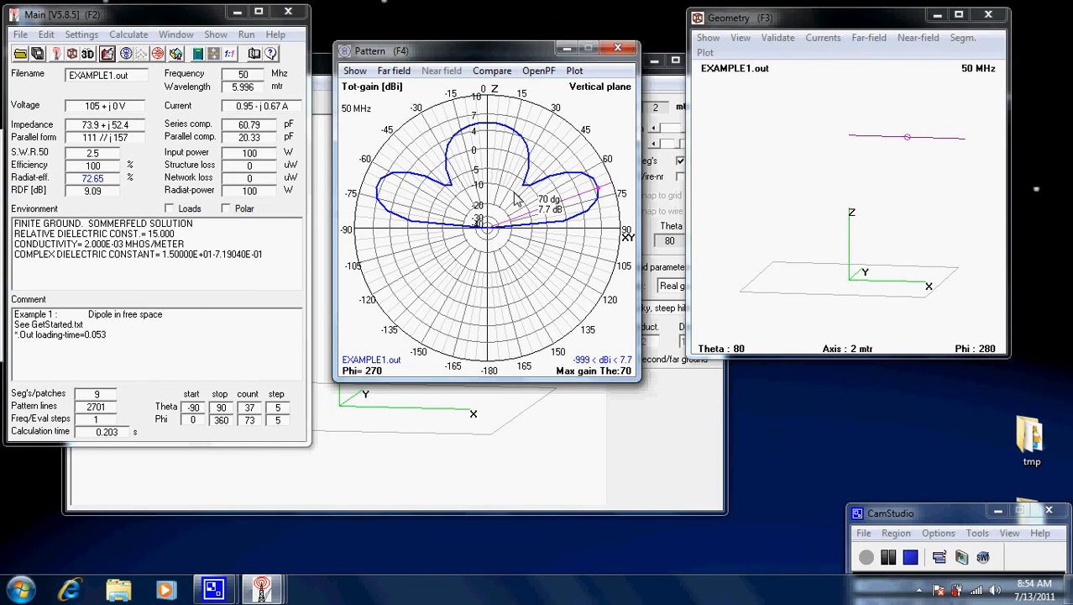
pyautogui.click(598, 210)
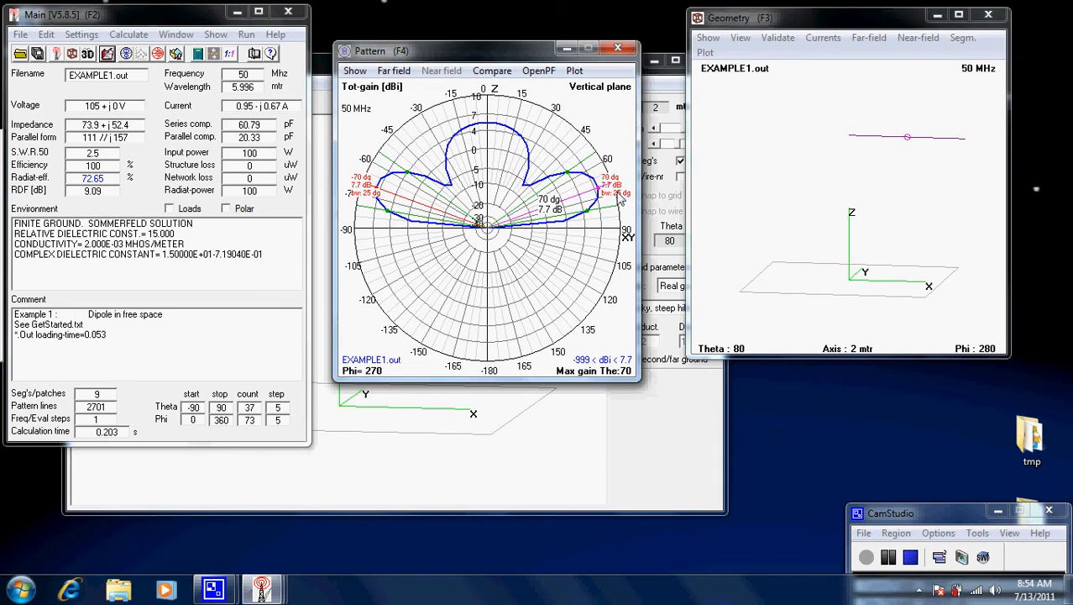
pyautogui.moveTo(602, 189)
pyautogui.mouseDown()
pyautogui.moveTo(588, 166)
pyautogui.moveTo(508, 111)
pyautogui.moveTo(449, 109)
pyautogui.moveTo(414, 136)
pyautogui.moveTo(402, 170)
pyautogui.moveTo(406, 140)
pyautogui.moveTo(469, 108)
pyautogui.moveTo(529, 119)
pyautogui.moveTo(575, 138)
pyautogui.moveTo(598, 199)
pyautogui.moveTo(528, 124)
pyautogui.moveTo(501, 121)
pyautogui.moveTo(571, 151)
pyautogui.moveTo(603, 183)
pyautogui.mouseUp()
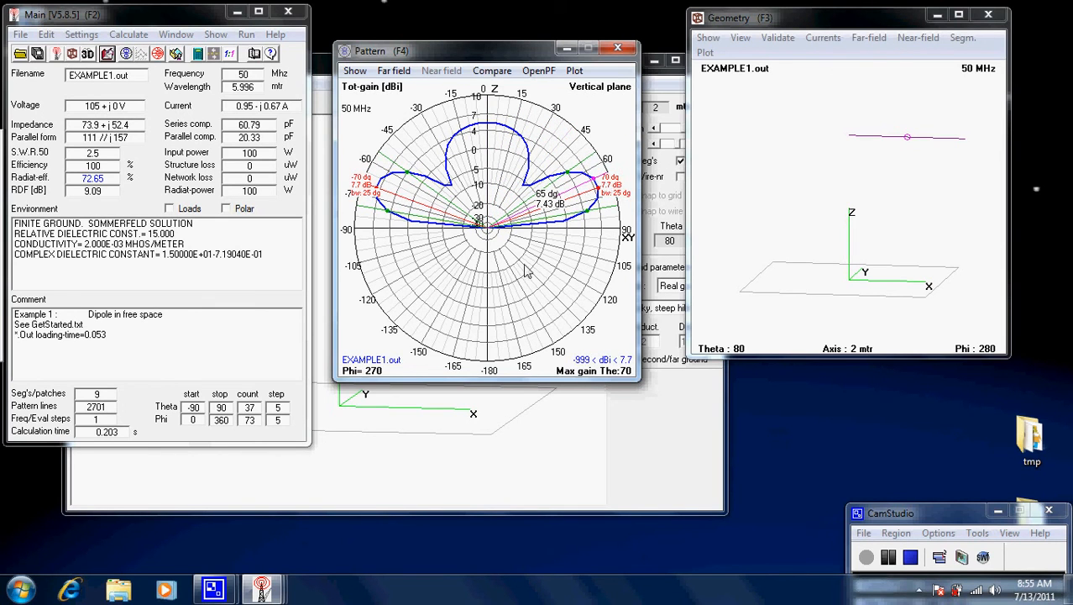
# Step: Compare the horizontal and vertical planes of the far-field pattern again, finishing on the vertical plane
pyautogui.press('space')
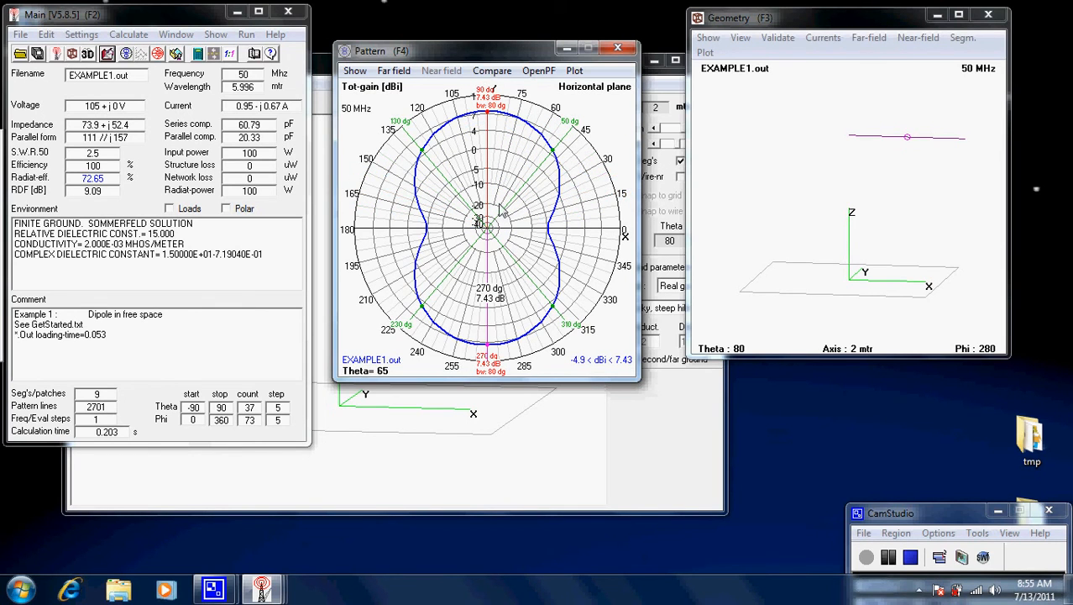
pyautogui.press('space')
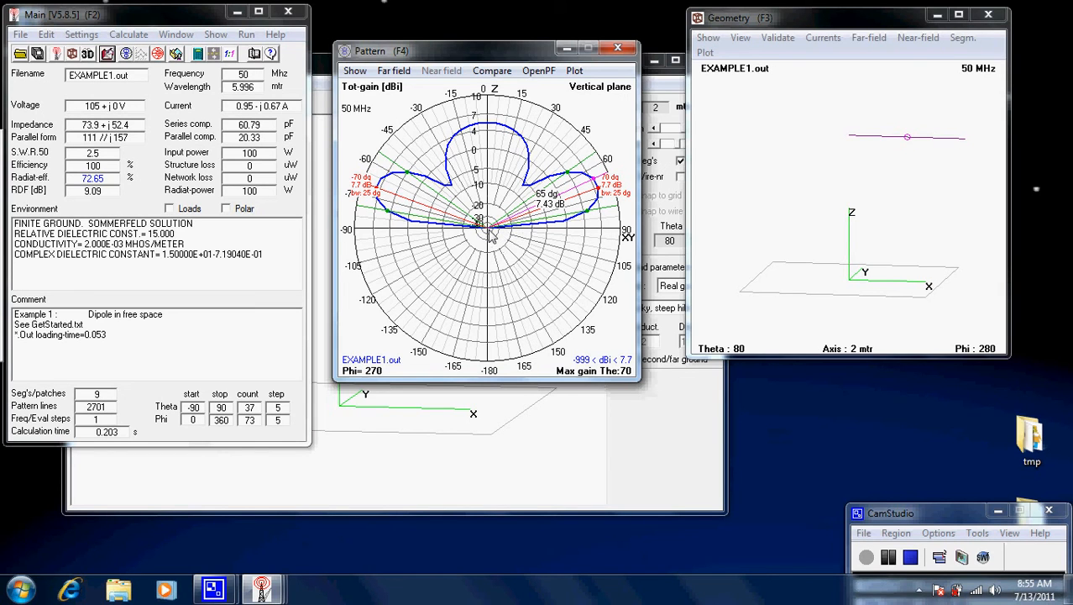
pyautogui.press('space')
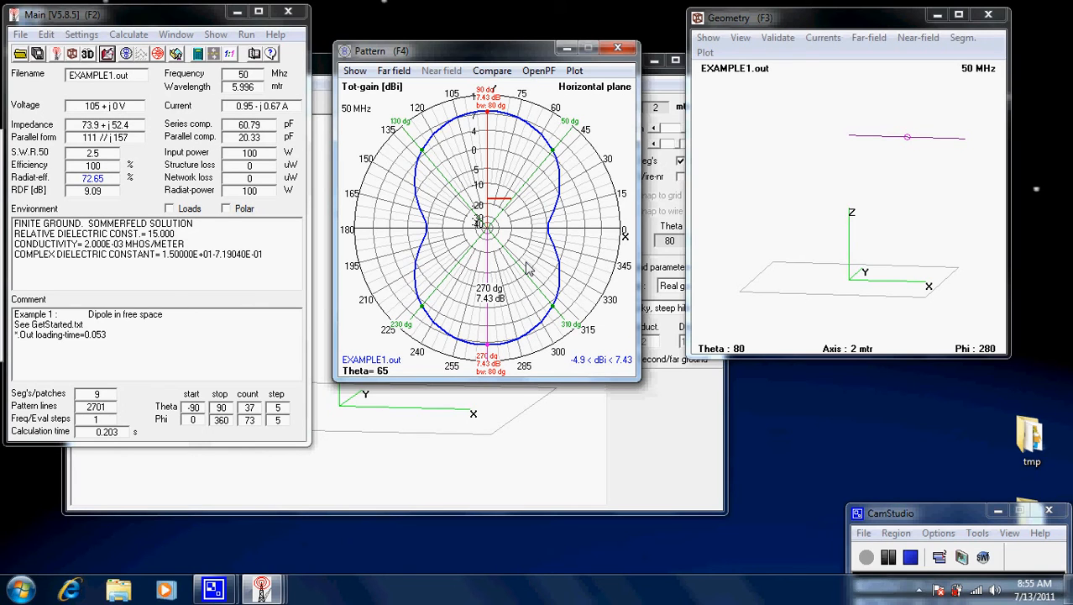
pyautogui.press('space')
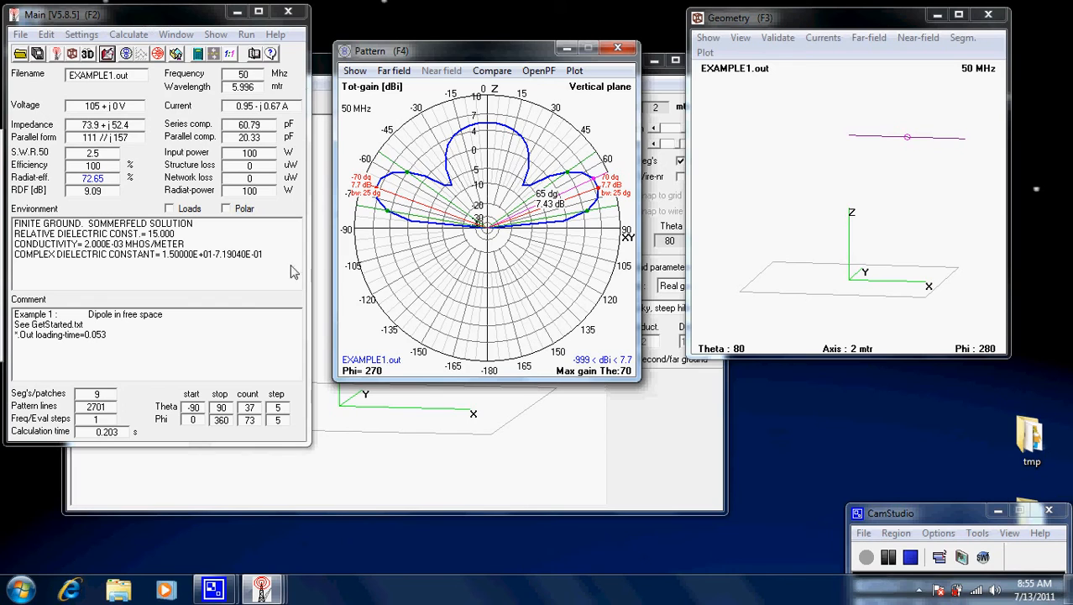
# Step: Return to the Geometry Edit window, save EXAMPLE1.NEC with its changes and close the geometry editor
pyautogui.click(587, 467)
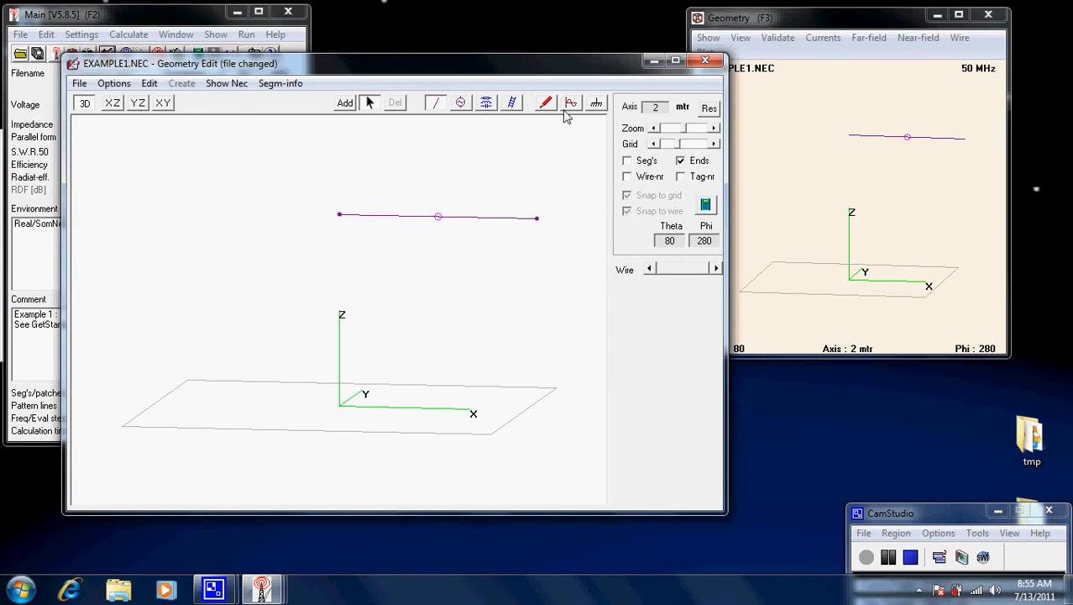
pyautogui.click(79, 84)
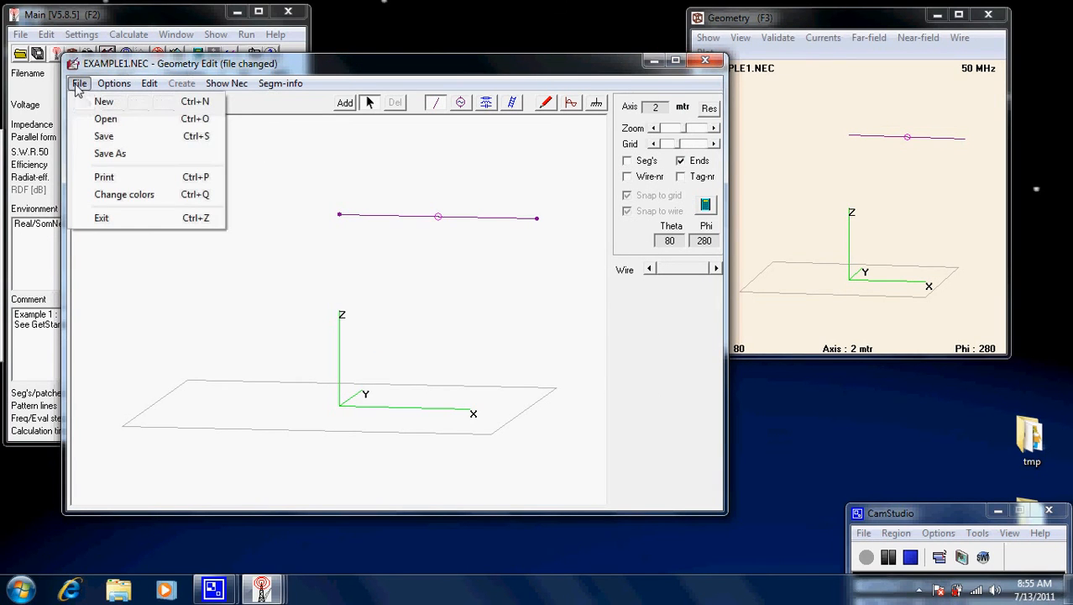
pyautogui.click(105, 136)
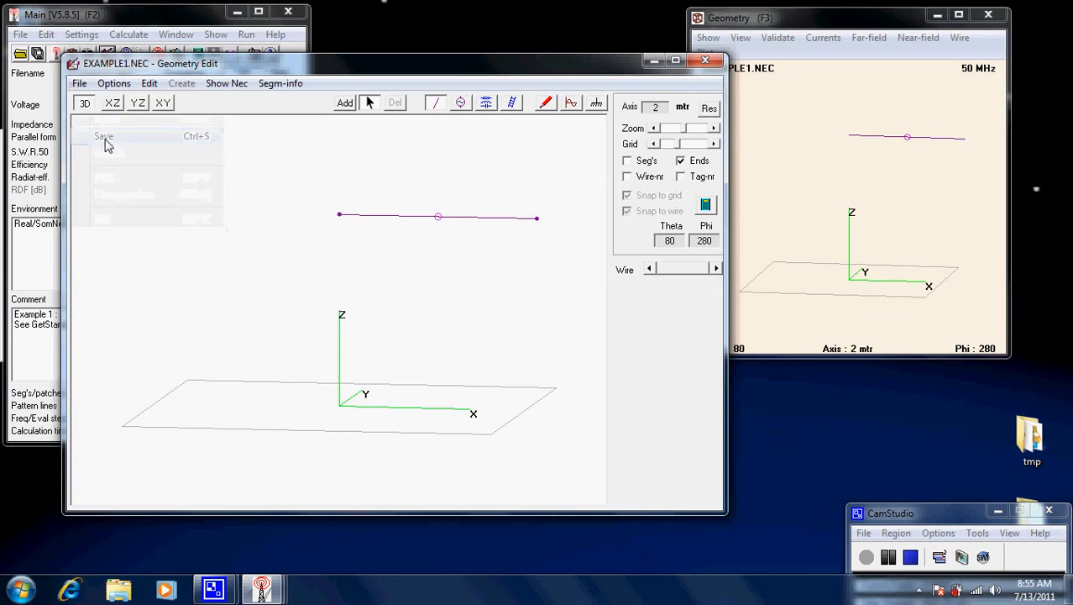
pyautogui.click(705, 60)
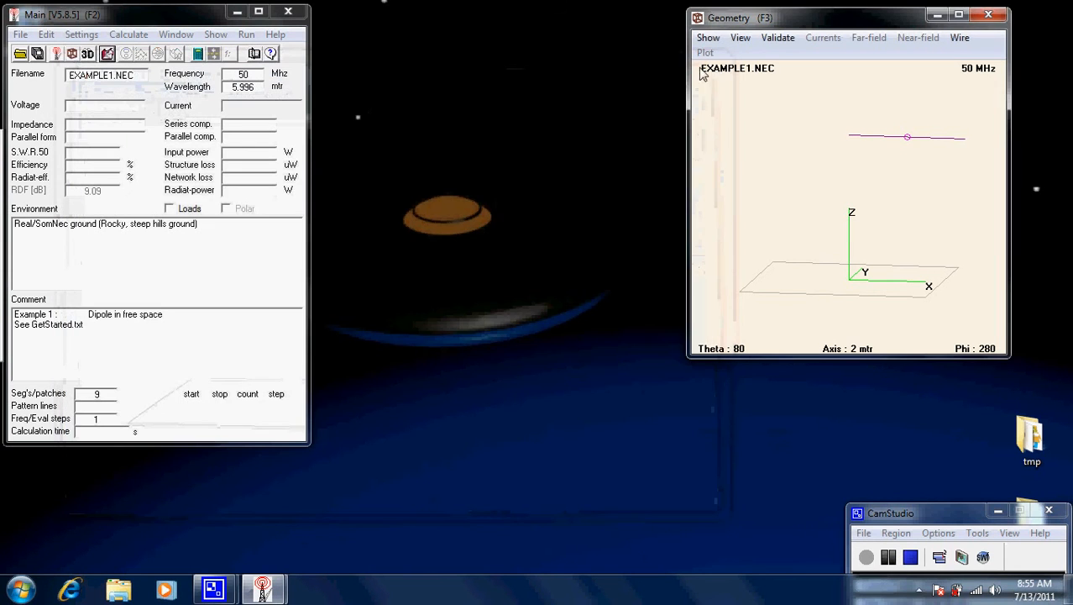
# Step: Make NEC editor (new) the default editor and open EXAMPLE1.NEC in it
pyautogui.click(88, 37)
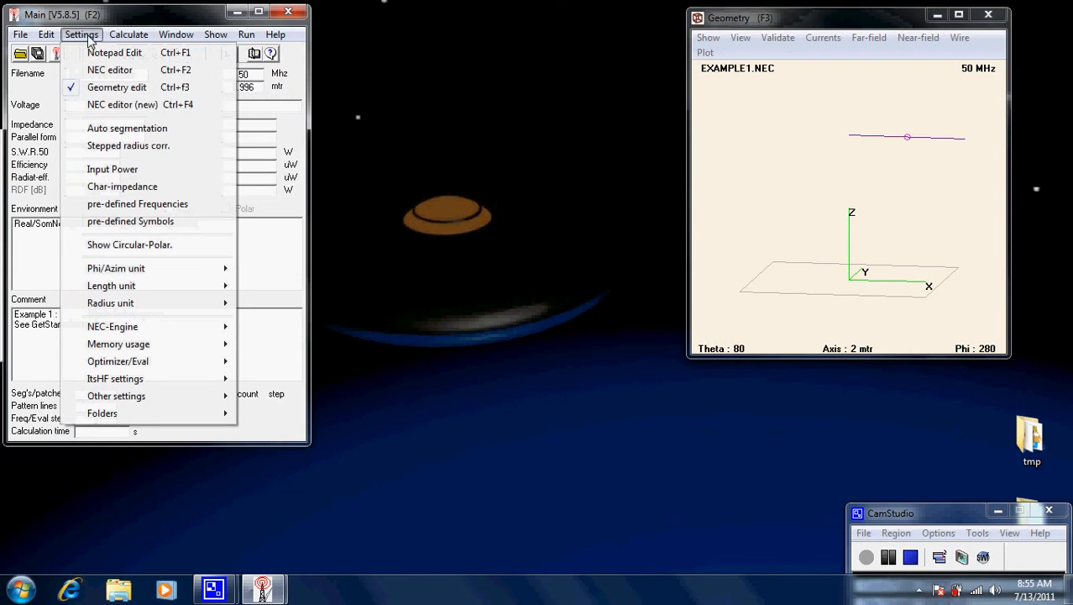
pyautogui.click(118, 107)
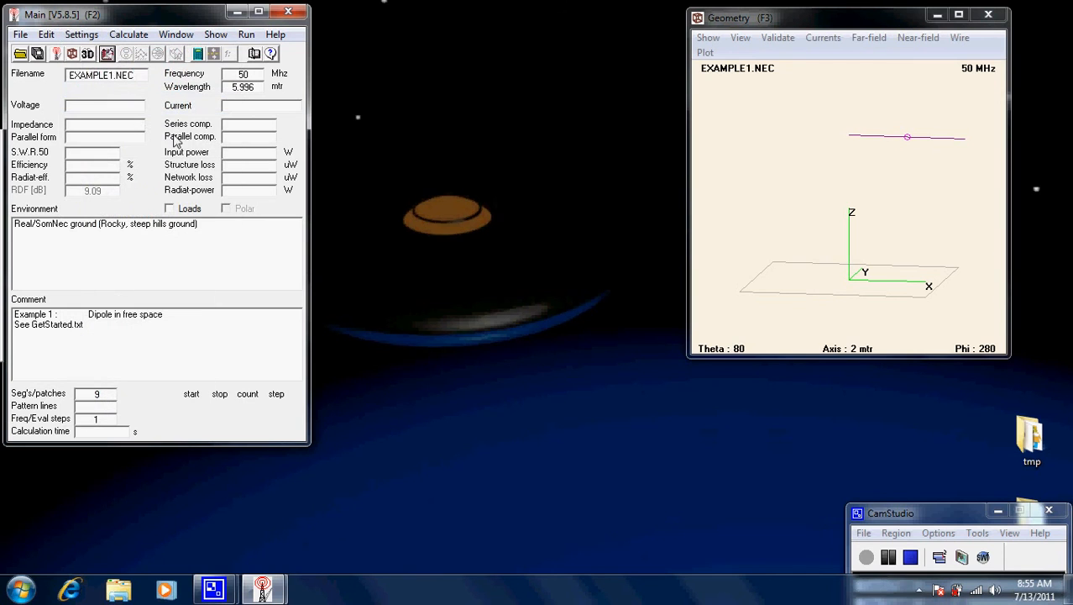
pyautogui.click(88, 38)
pyautogui.click(102, 36)
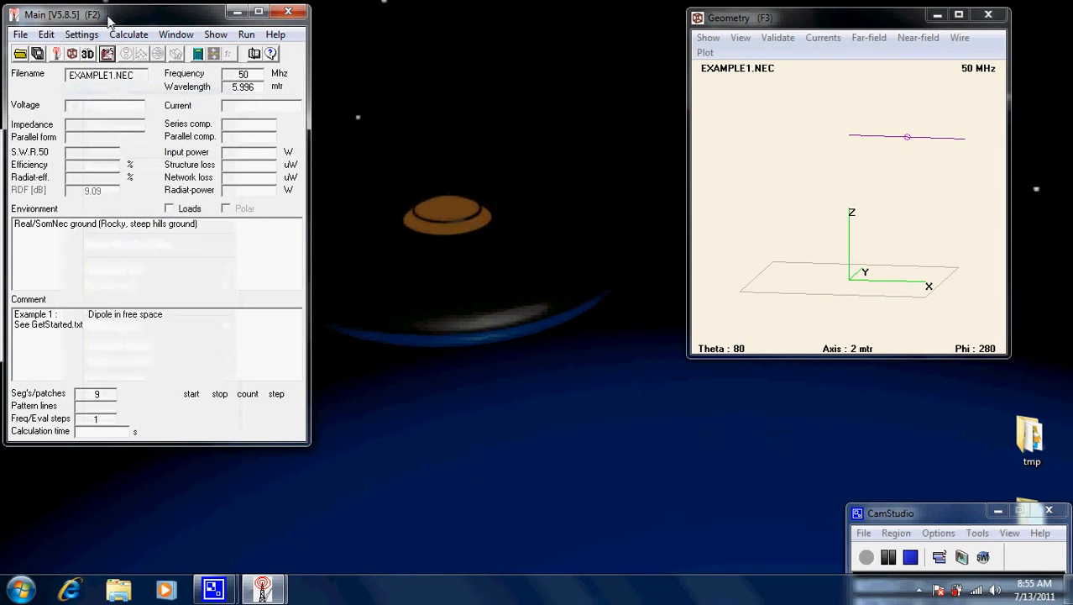
pyautogui.click(107, 54)
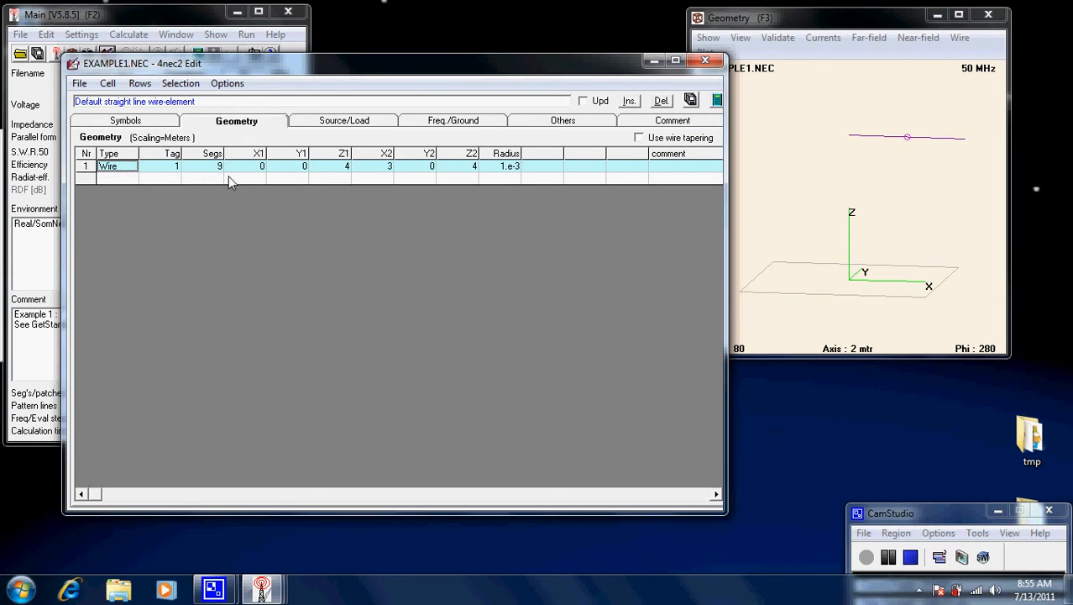
# Step: Examine the model's symbols, wire geometry, source, frequency and ground settings with the ground type options, other settings and comment
pyautogui.click(144, 122)
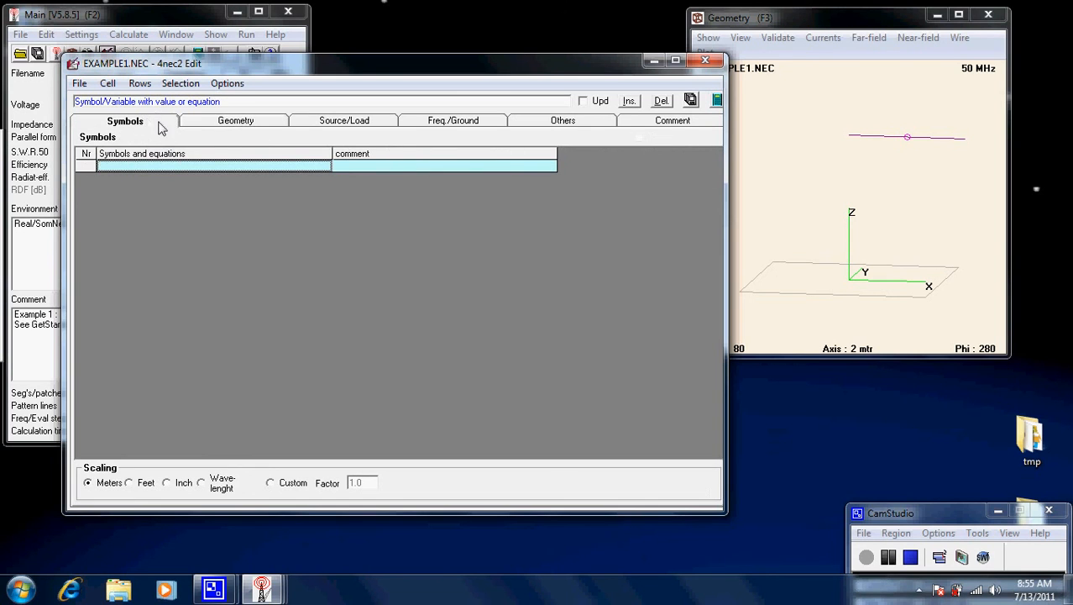
pyautogui.click(226, 124)
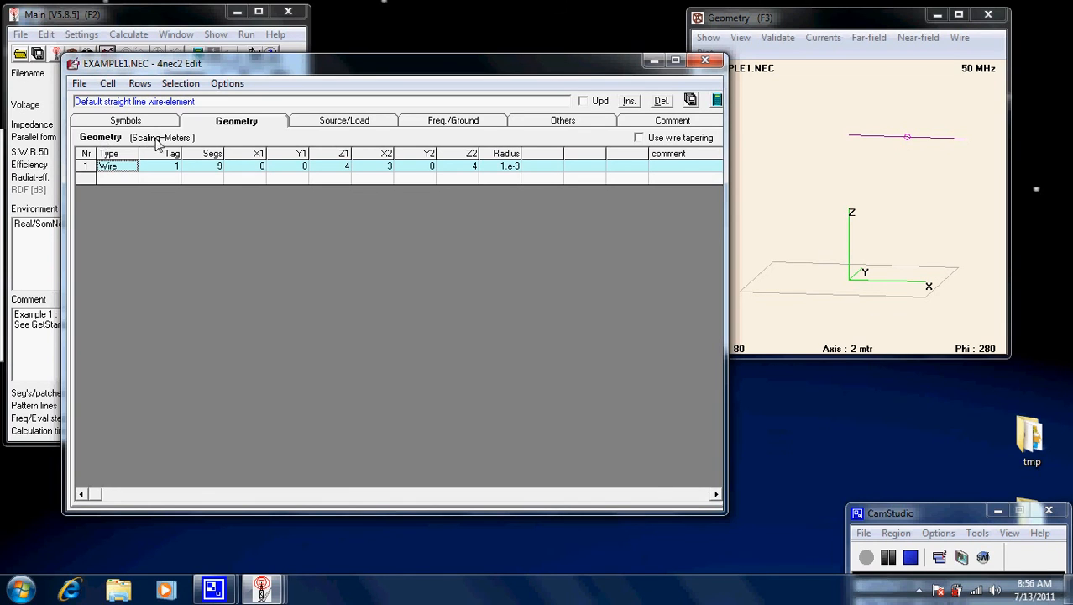
pyautogui.click(342, 122)
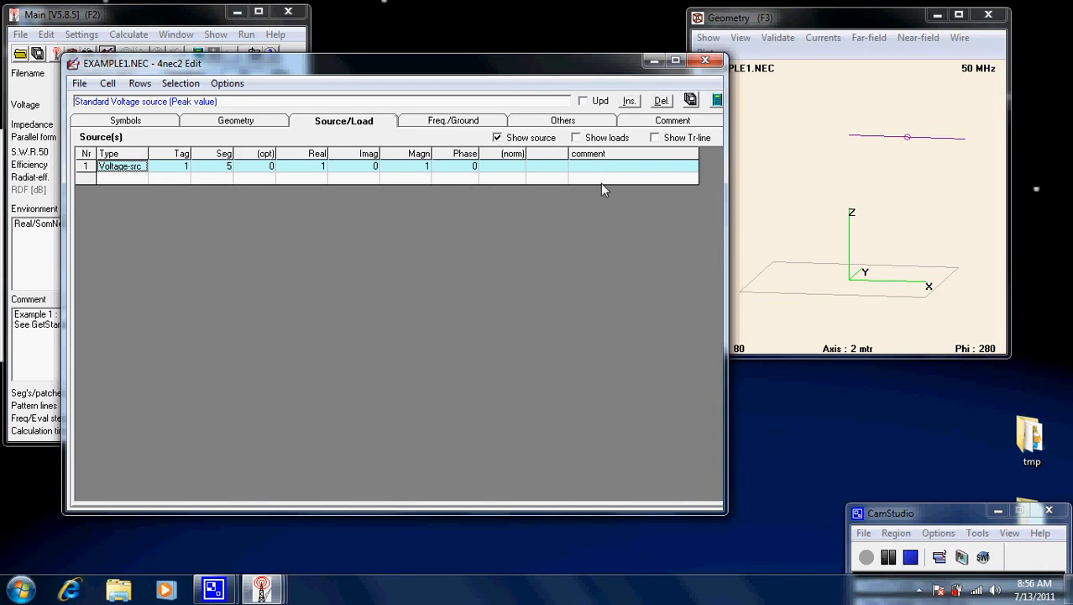
pyautogui.click(458, 121)
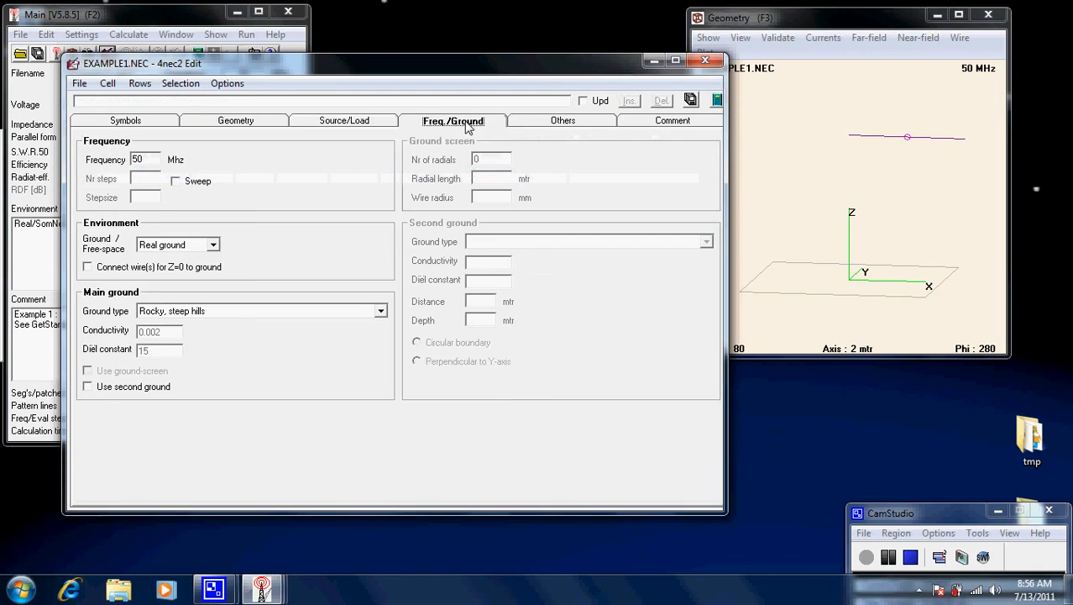
pyautogui.click(214, 244)
pyautogui.click(214, 247)
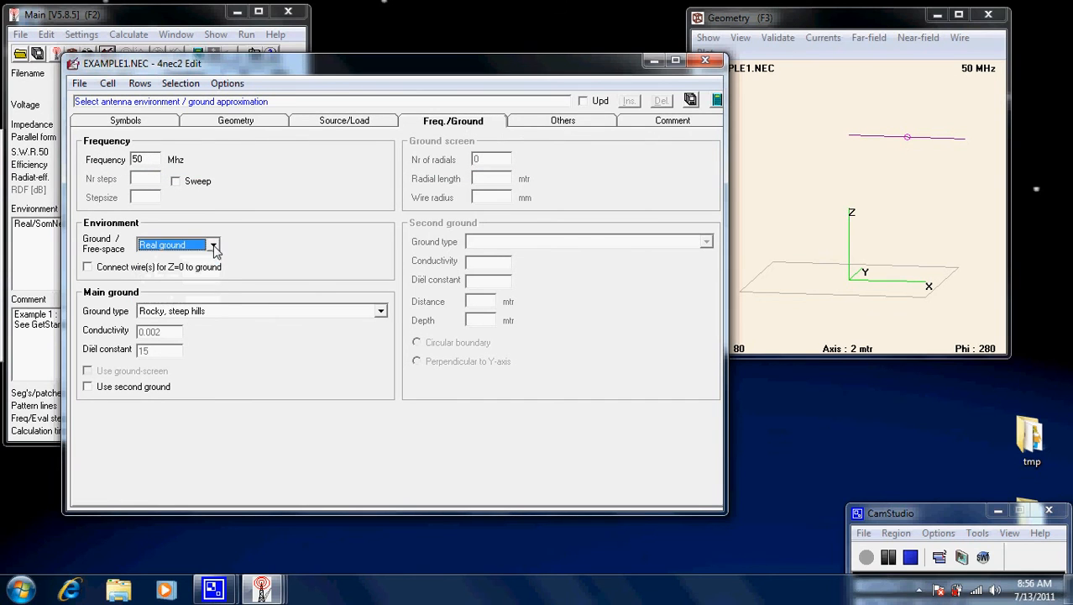
pyautogui.click(381, 312)
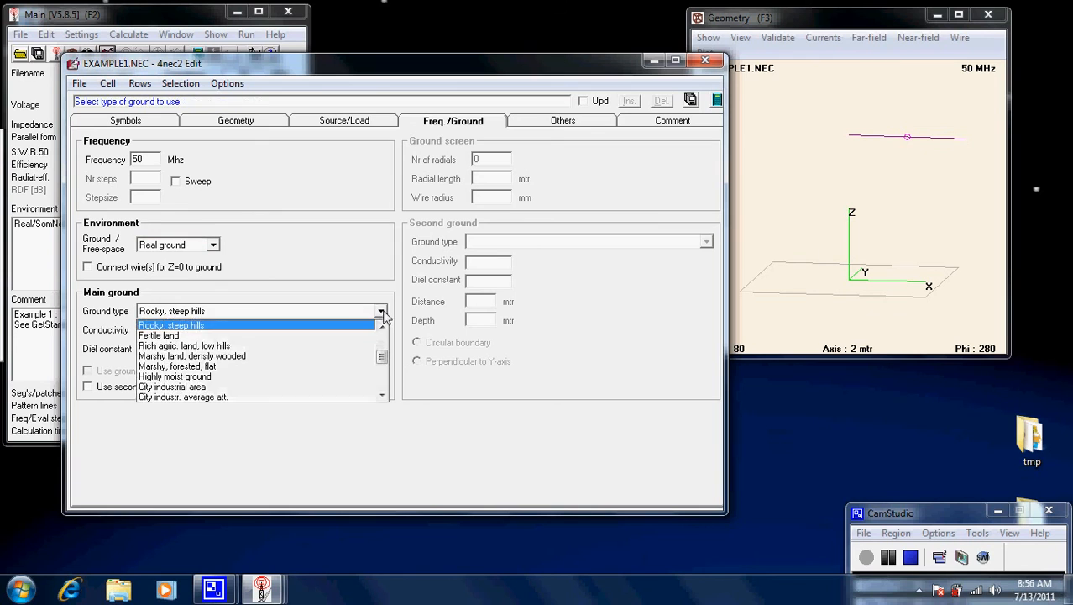
pyautogui.click(381, 312)
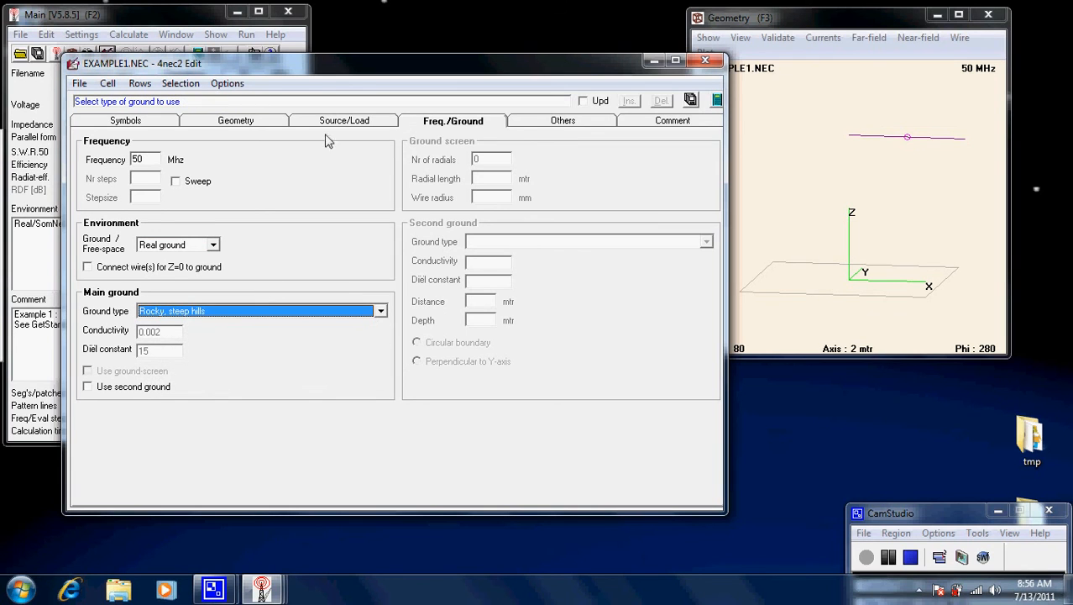
pyautogui.click(559, 126)
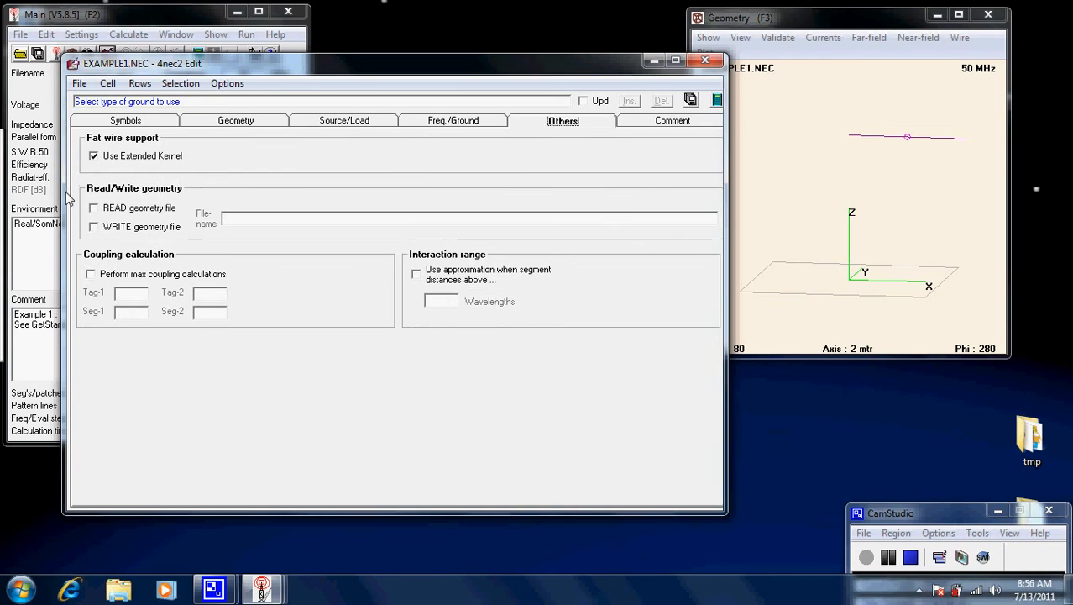
pyautogui.click(682, 124)
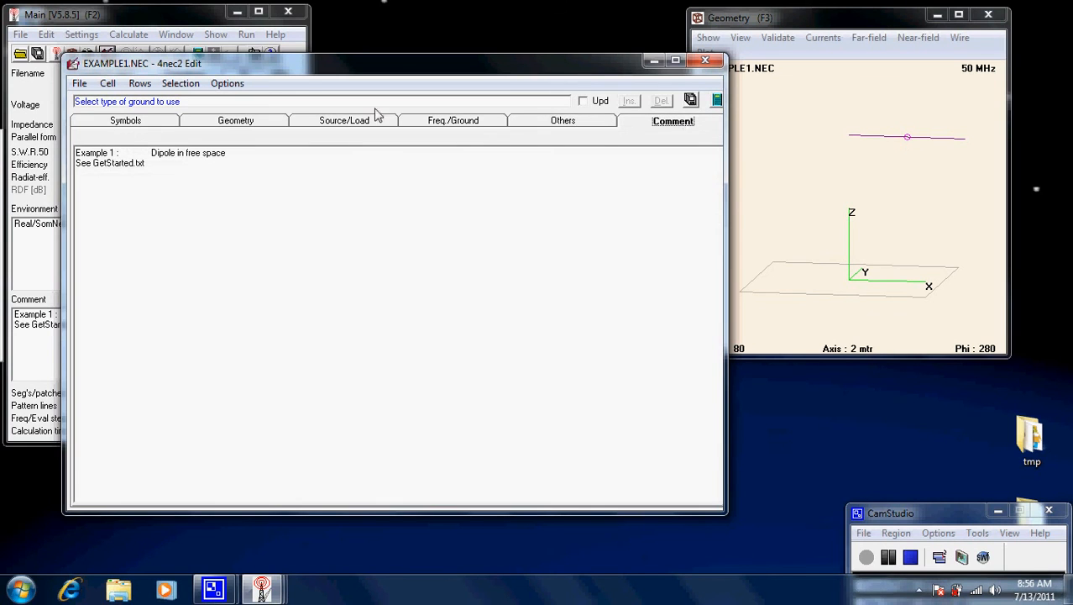
# Step: Add a second element of type Wire to the geometry table with tag 2 and 9 segments
pyautogui.click(249, 122)
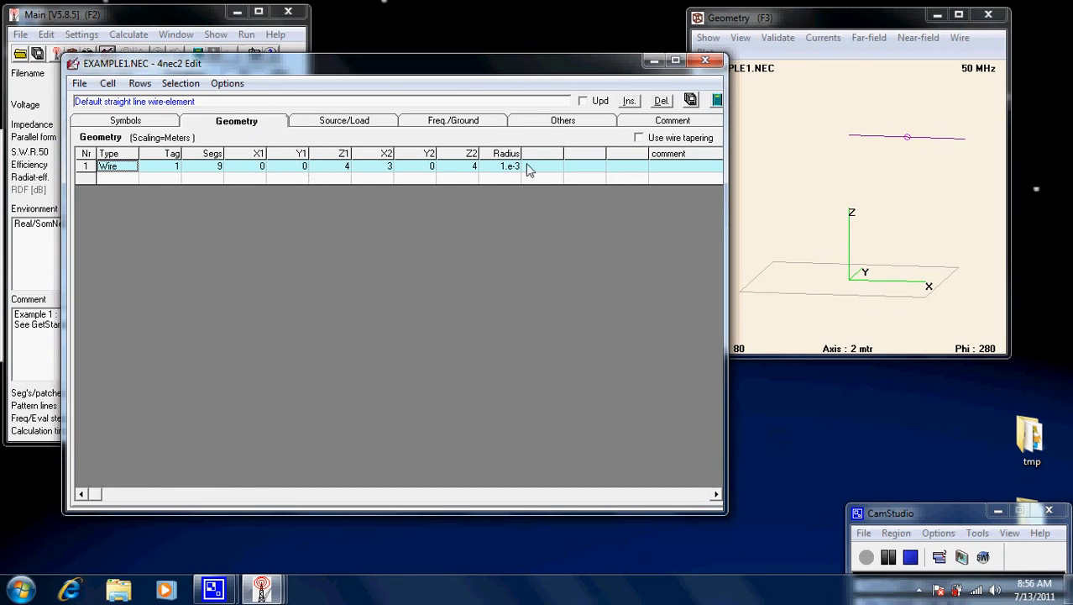
pyautogui.click(109, 182)
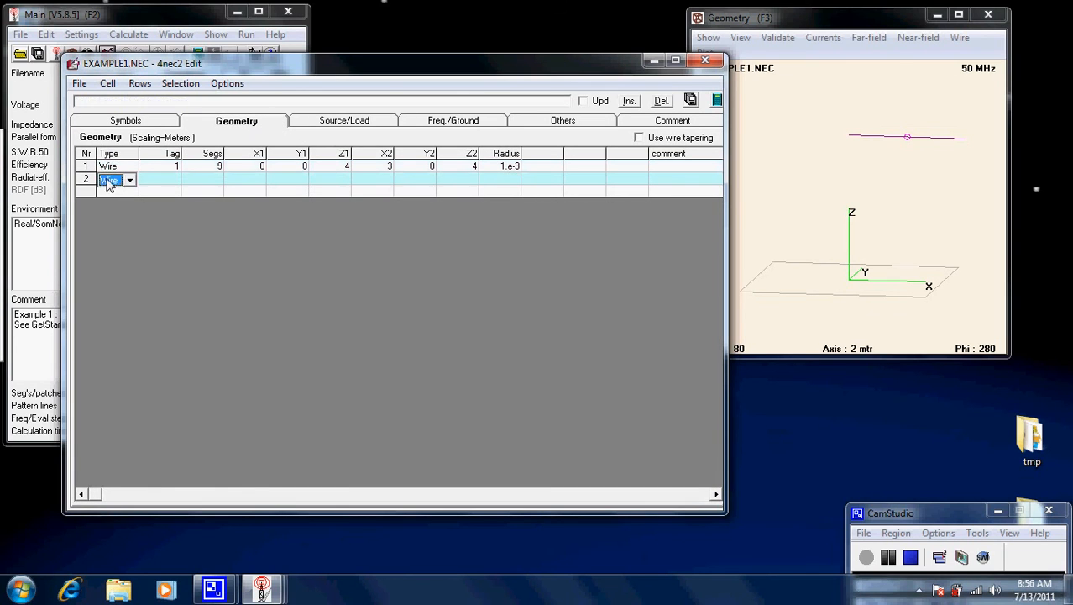
pyautogui.click(130, 180)
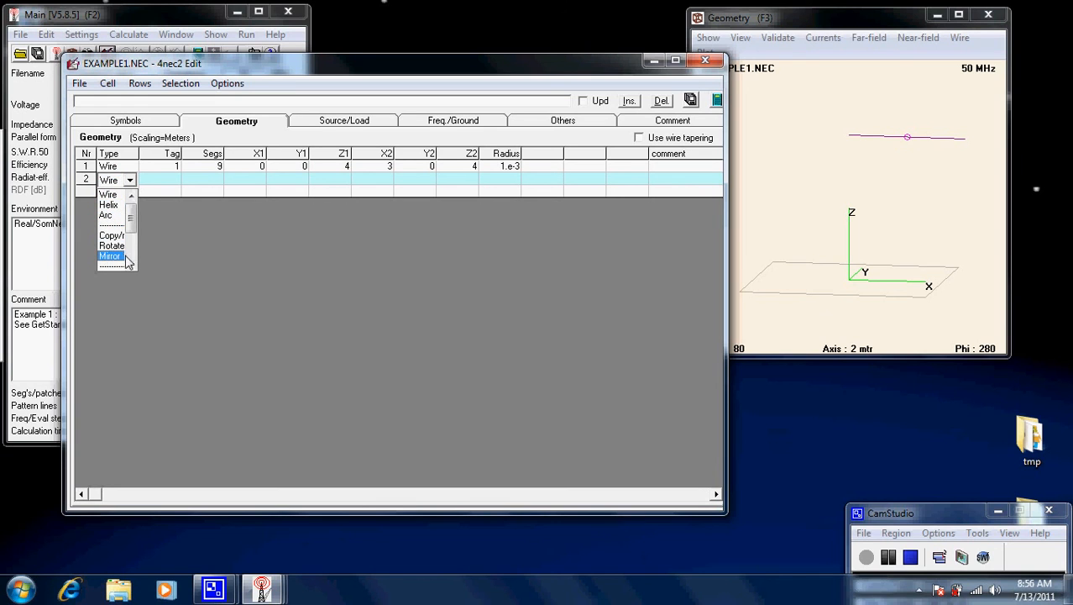
pyautogui.click(159, 179)
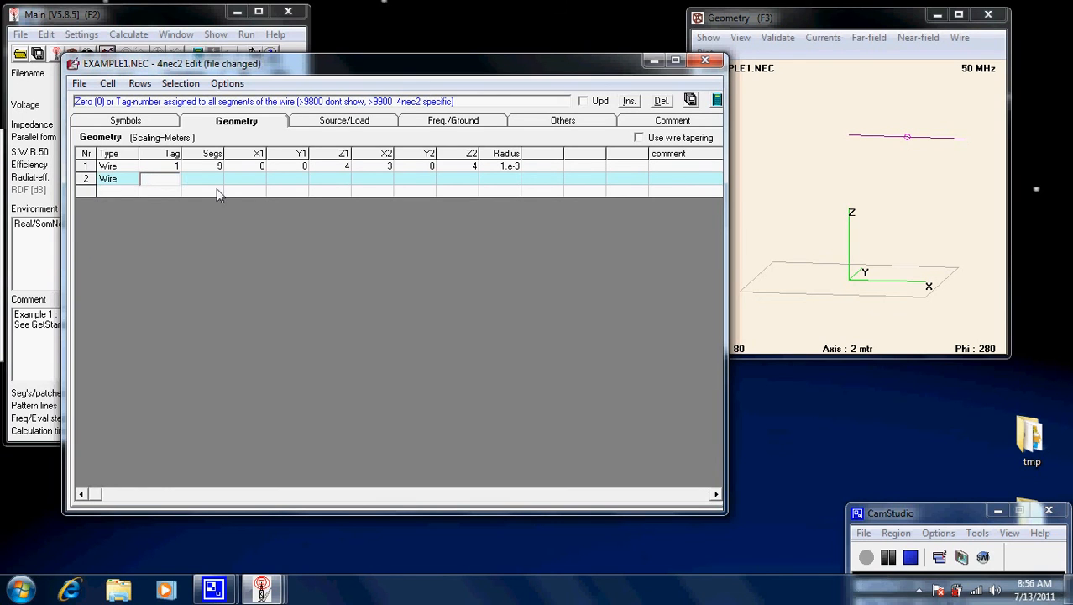
pyautogui.write('2')
pyautogui.press('Tab')
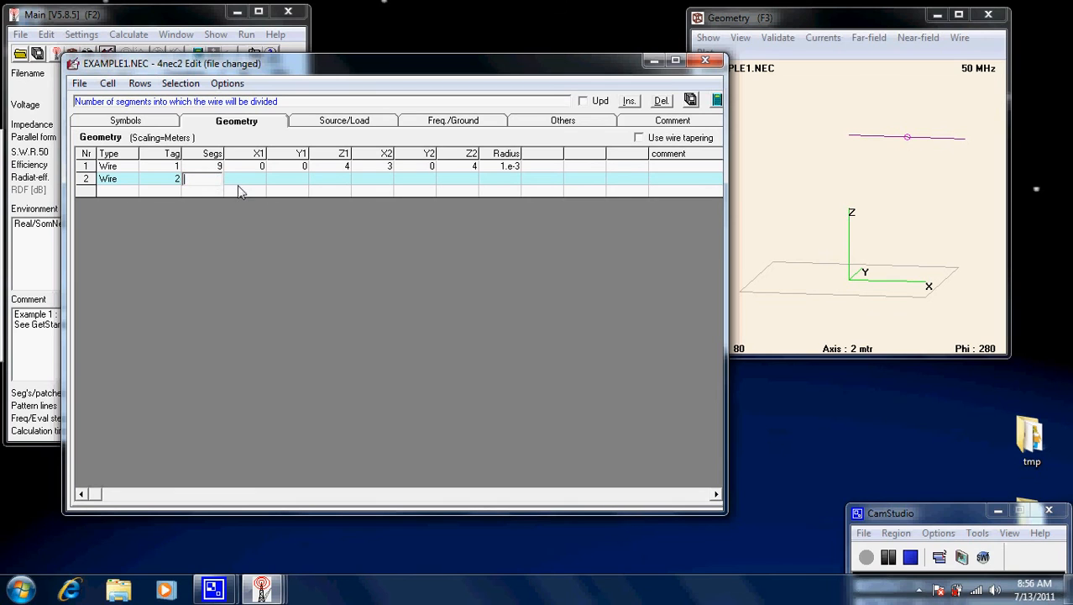
pyautogui.write('9')
# Step: Set the first end of the second wire to X1 = 1, Y1 = 1 and Z1 = 3
pyautogui.click(257, 180)
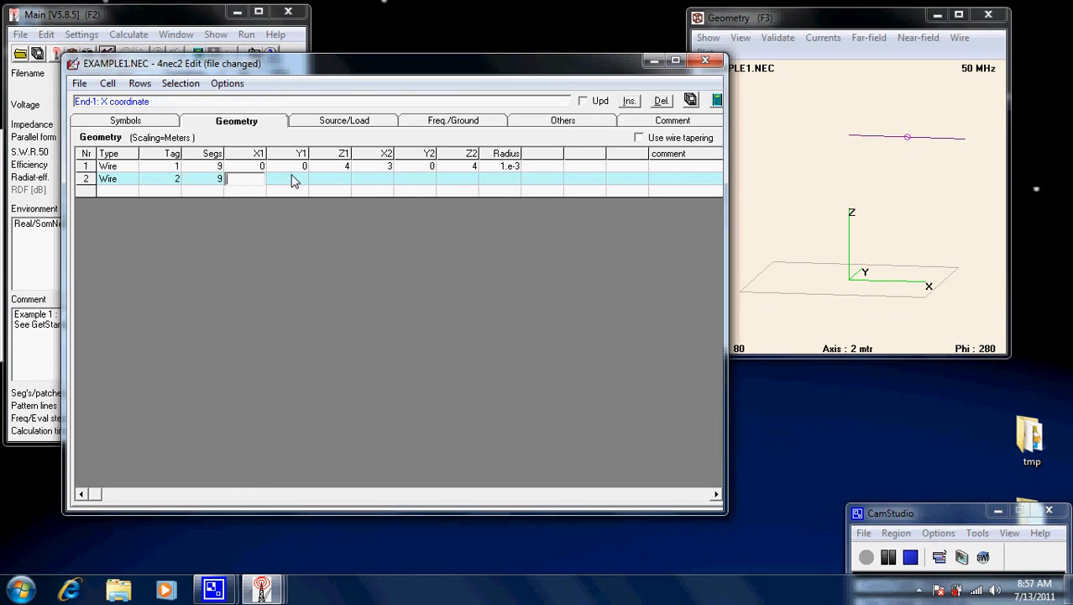
pyautogui.write('1')
pyautogui.click(306, 182)
pyautogui.write('1')
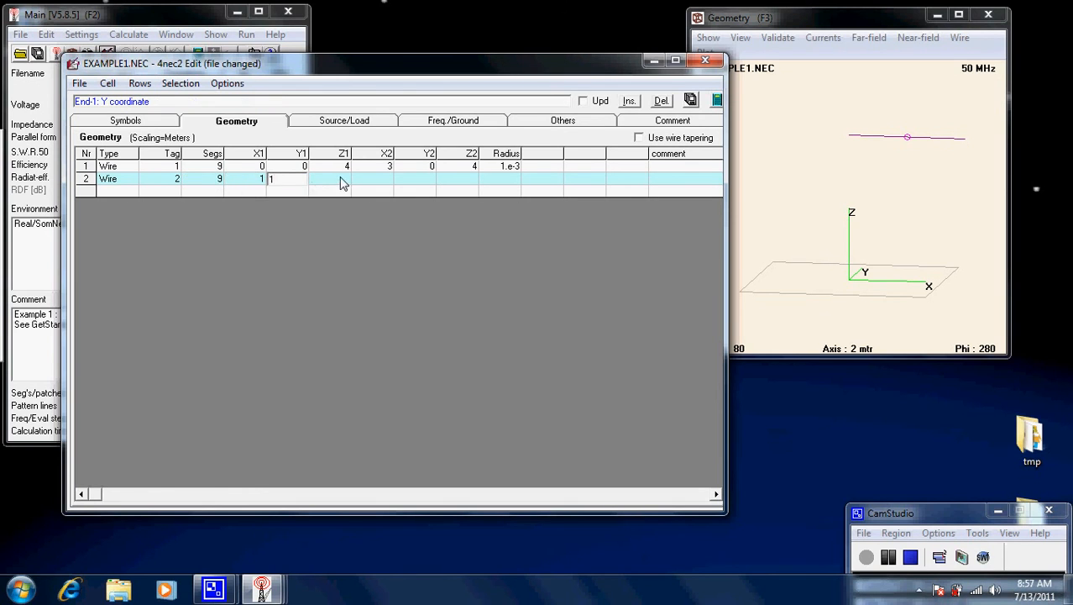
pyautogui.click(349, 182)
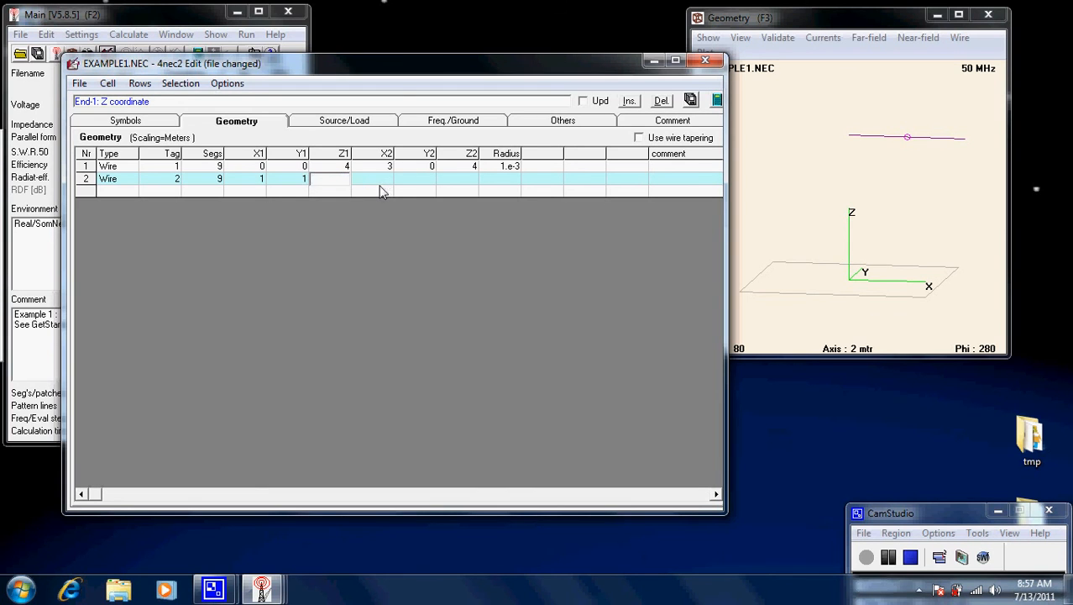
pyautogui.write('3')
# Step: Set the second wire's other end to X2 = 5, Y2 = 5, Z2 = 5 with radius 1e-3, and save the model
pyautogui.click(389, 180)
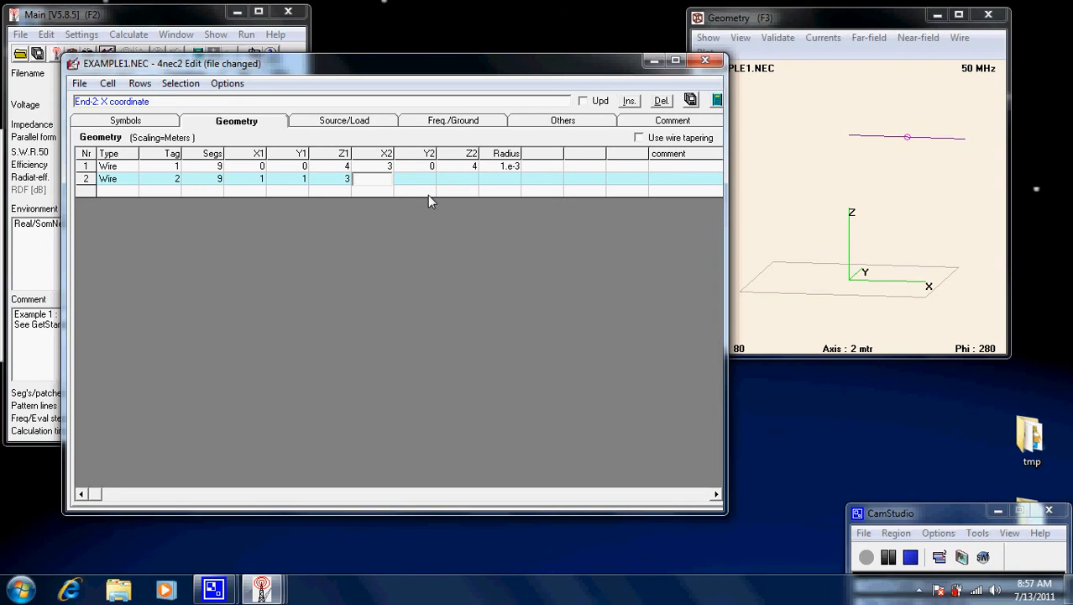
pyautogui.write('5')
pyautogui.press('Tab')
pyautogui.write('5')
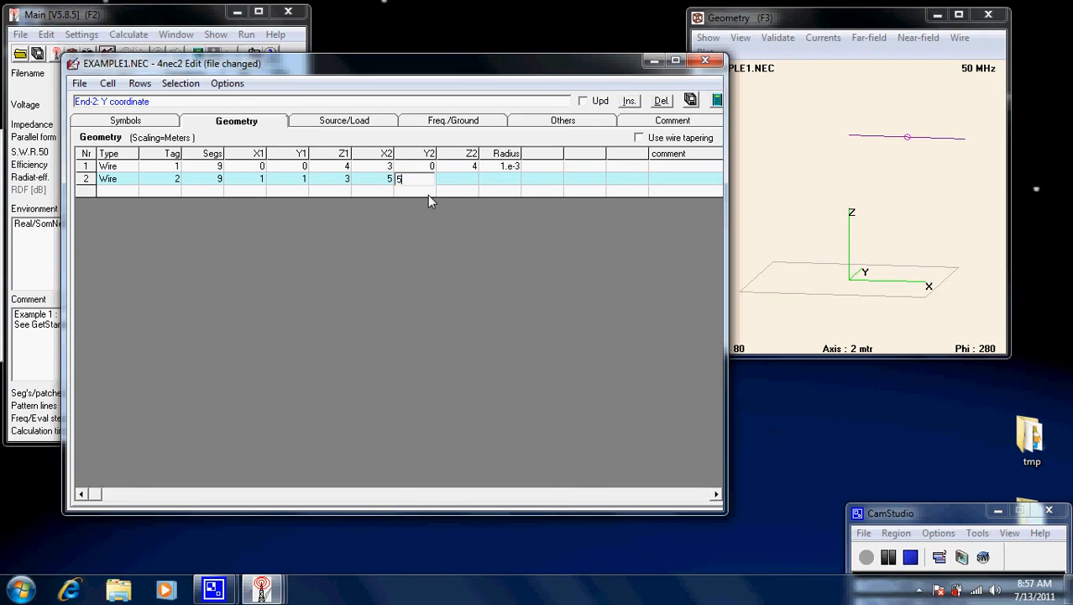
pyautogui.press('Tab')
pyautogui.write('5')
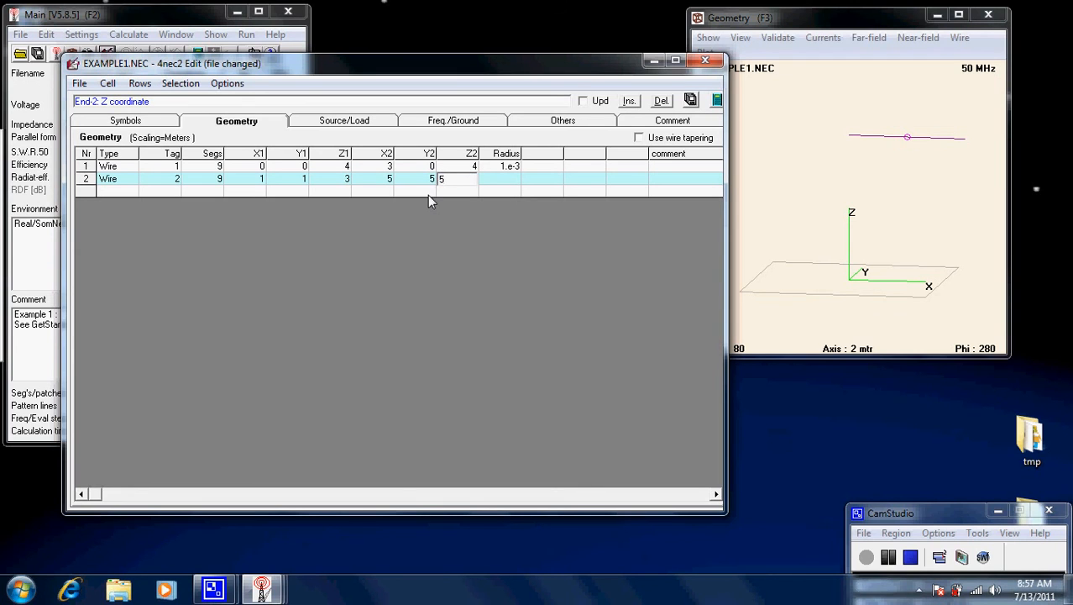
pyautogui.press('Tab')
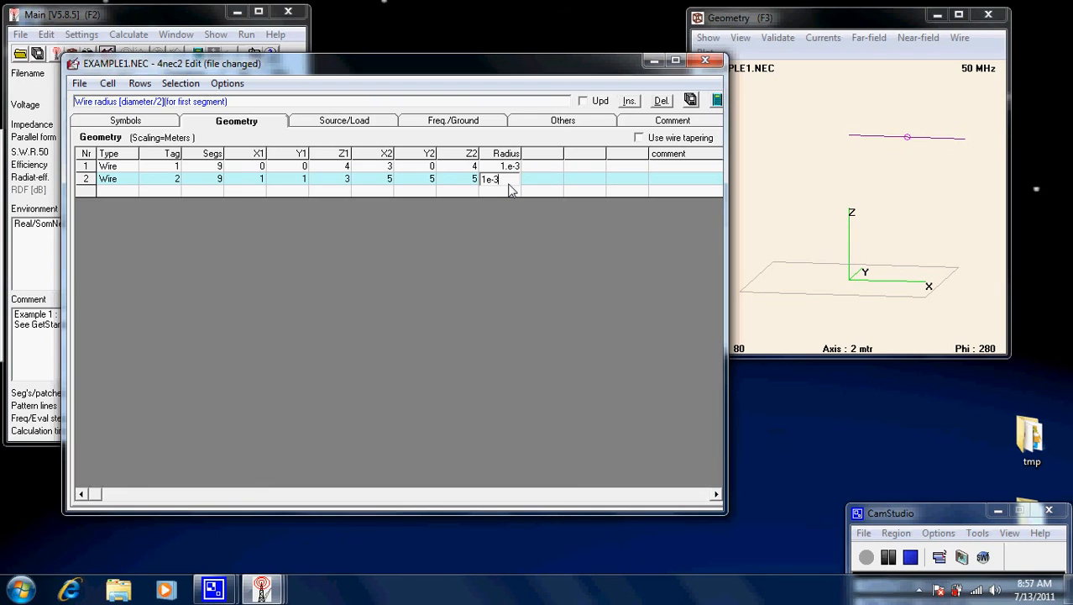
pyautogui.press('Return')
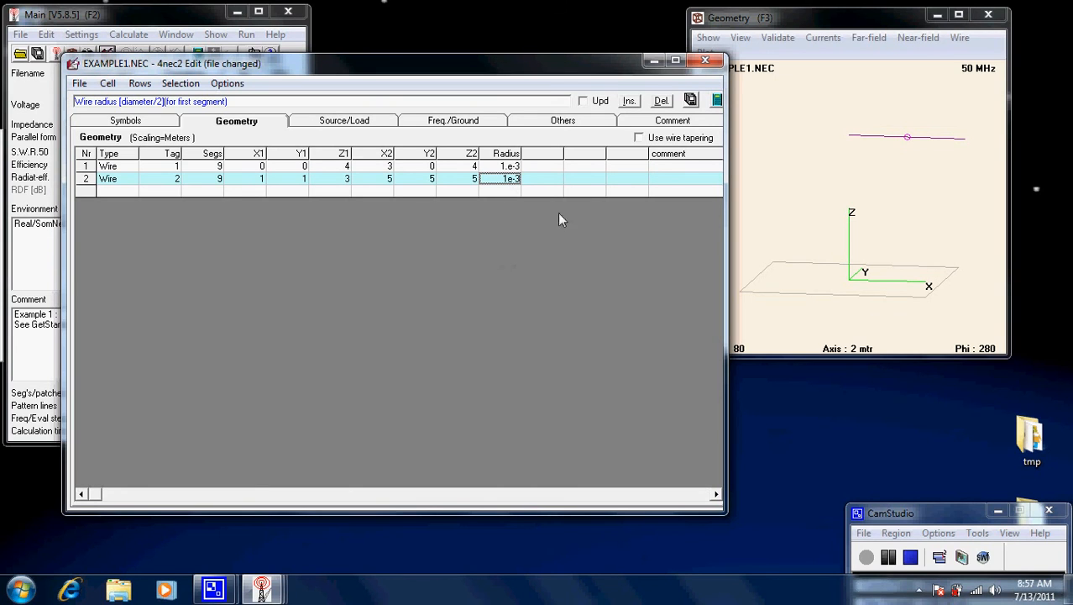
pyautogui.click(690, 101)
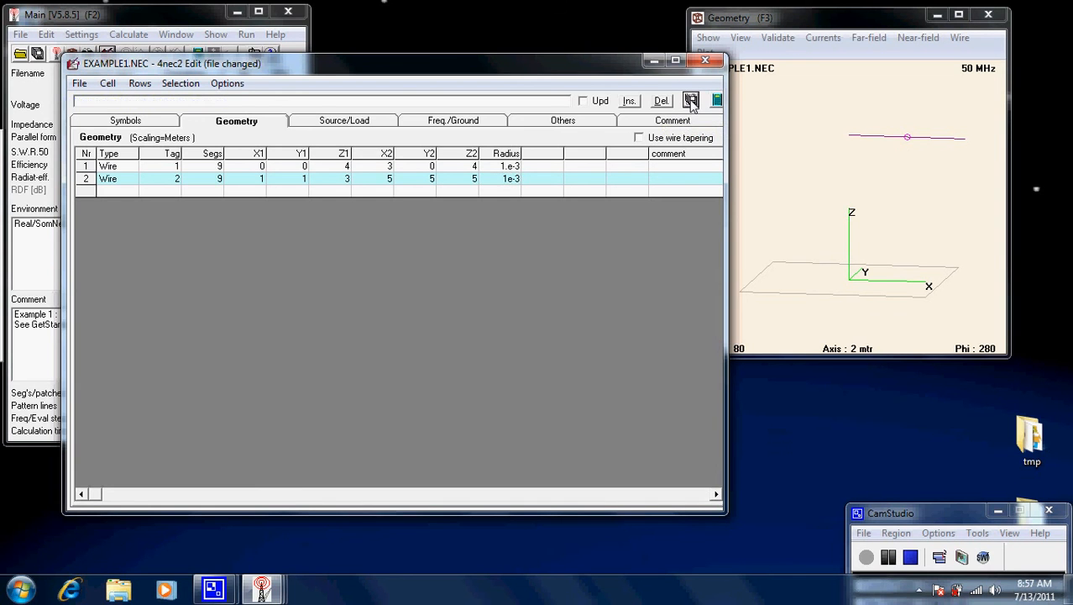
# Step: Calculate the two-wire model's full far-field pattern at 50 MHz with 5-degree resolution, inspect the geometry, and return to the editor
pyautogui.click(715, 102)
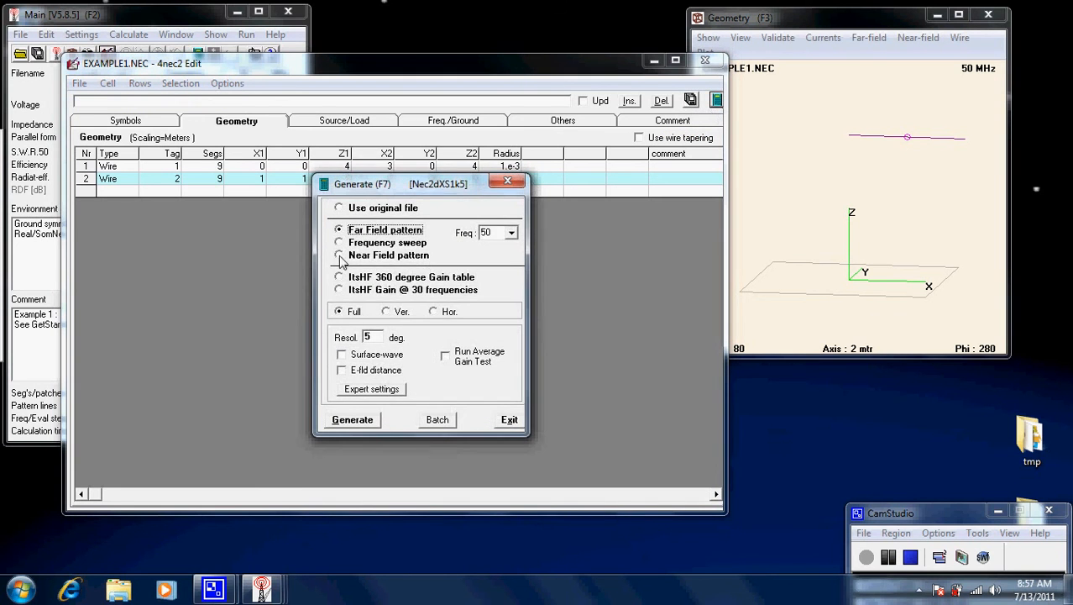
pyautogui.click(361, 419)
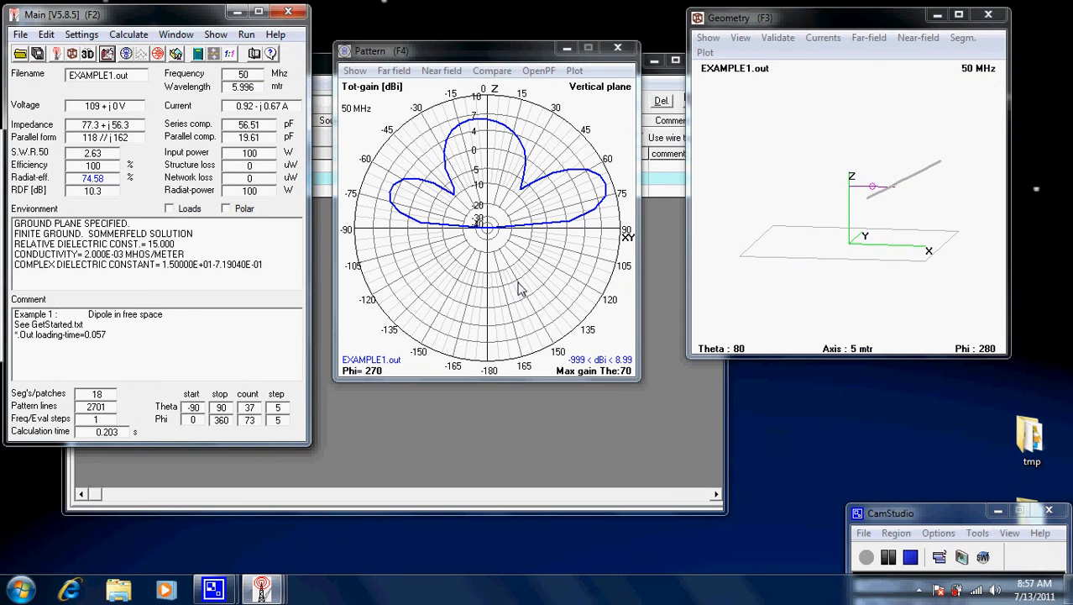
pyautogui.moveTo(940, 213); pyautogui.dragTo(765, 206)
pyautogui.click(603, 406)
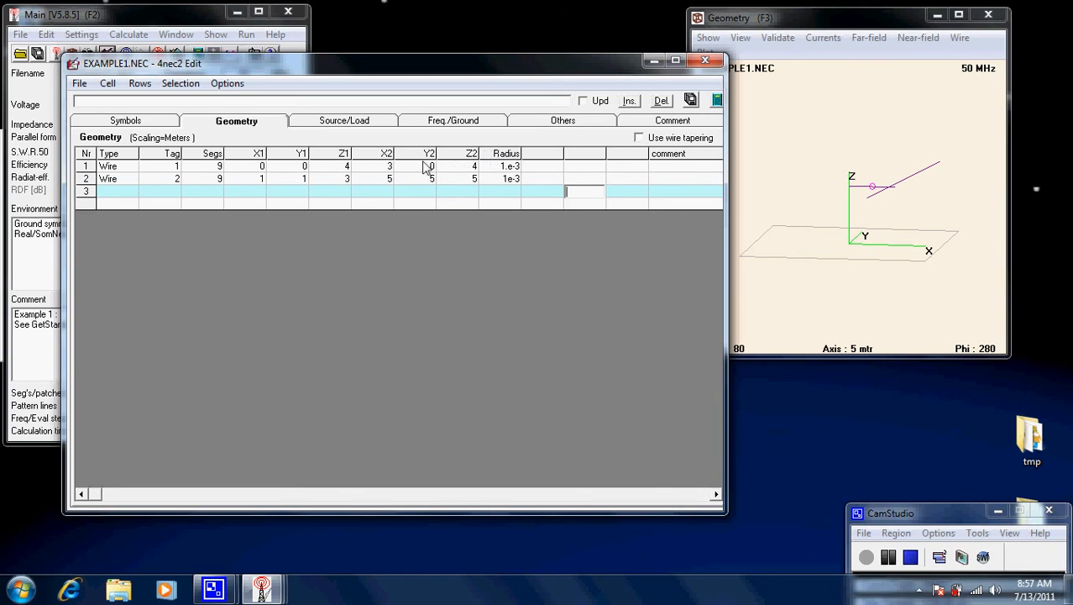
# Step: Set the second wire's Z2 to the variable height1, define the symbol height1=7, and save the model
pyautogui.click(475, 181)
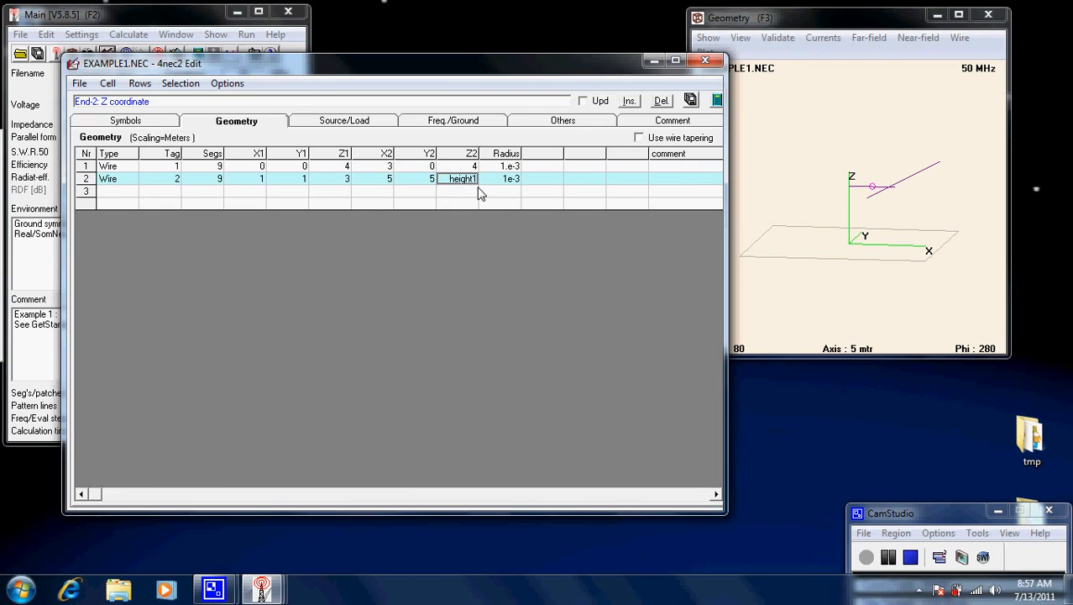
pyautogui.click(142, 119)
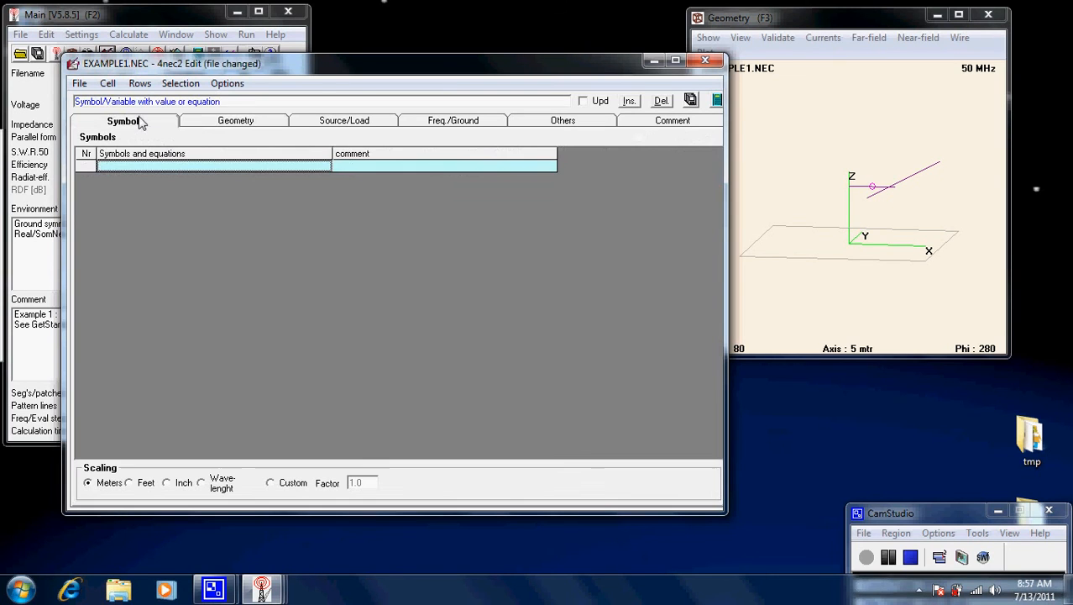
pyautogui.click(173, 168)
pyautogui.write('heig')
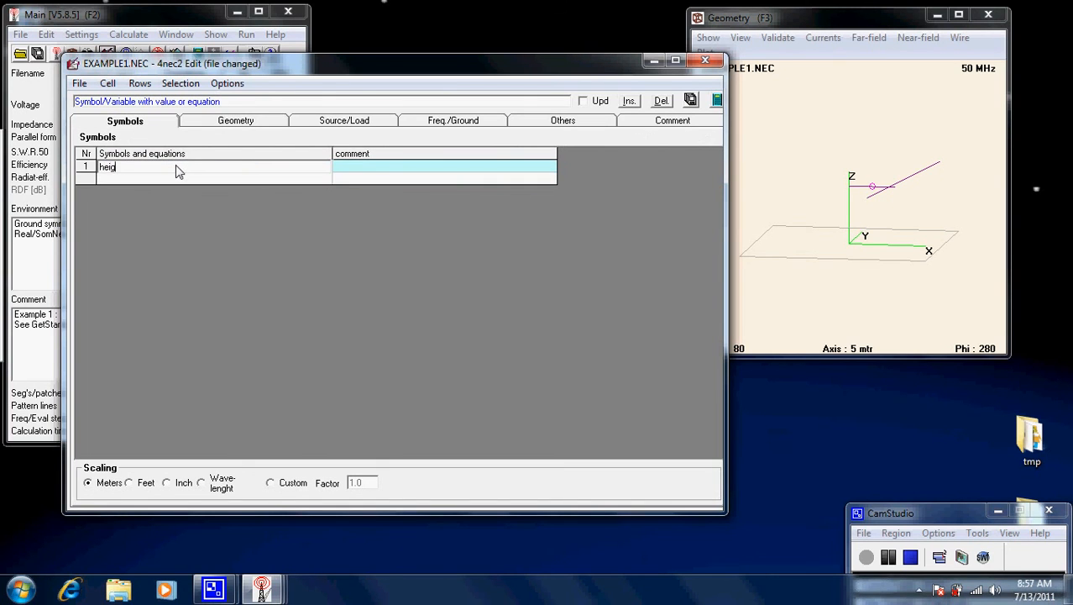
pyautogui.write('ht1=7')
pyautogui.press('Return')
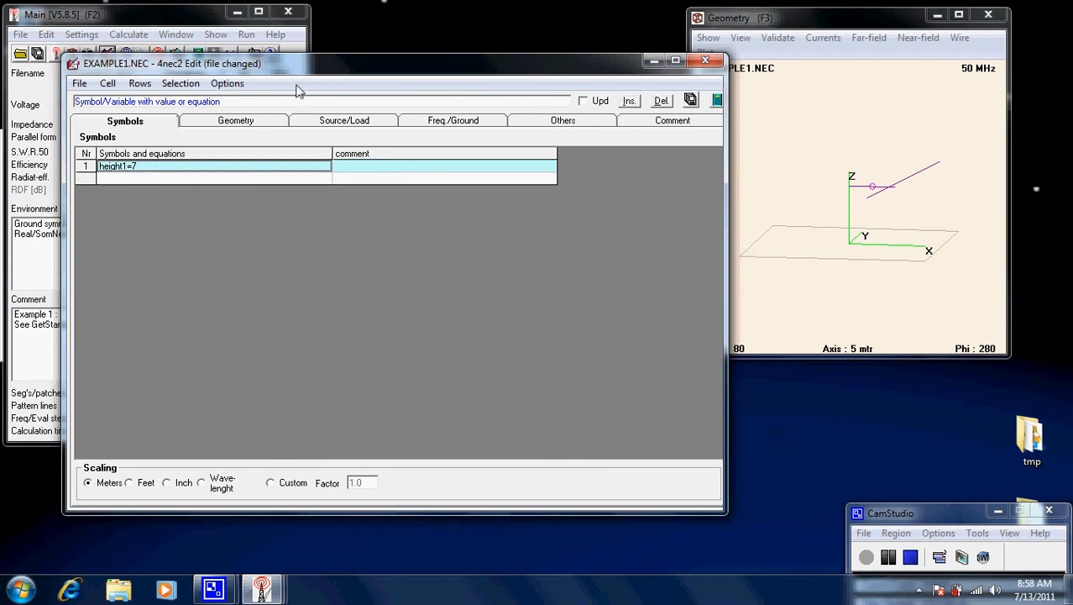
pyautogui.click(690, 100)
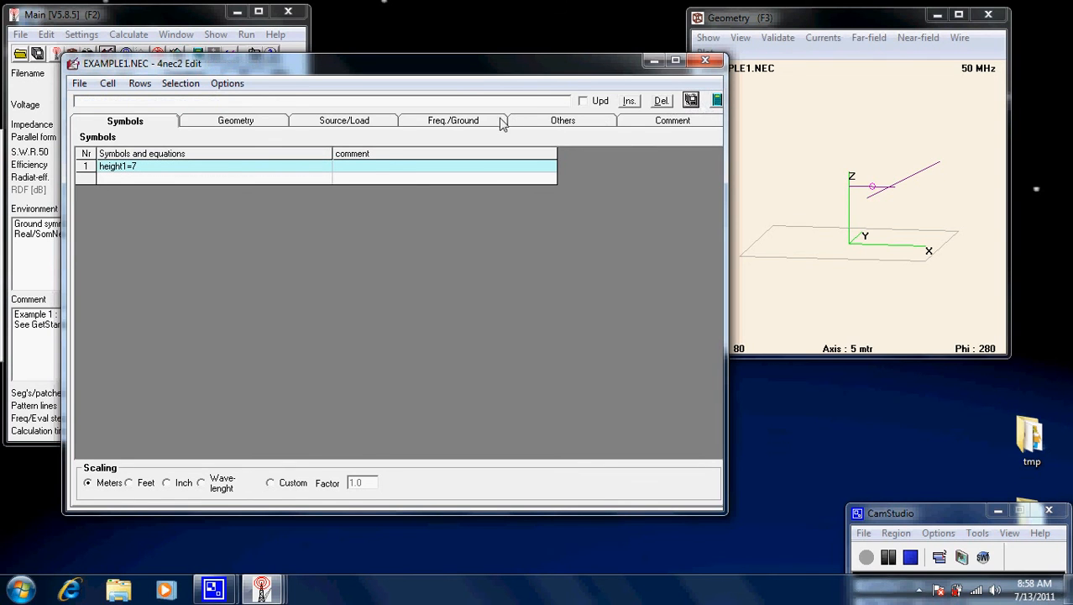
# Step: Recalculate the full far-field pattern at 50 MHz for the model using the height1 variable, and return to the editor
pyautogui.click(716, 101)
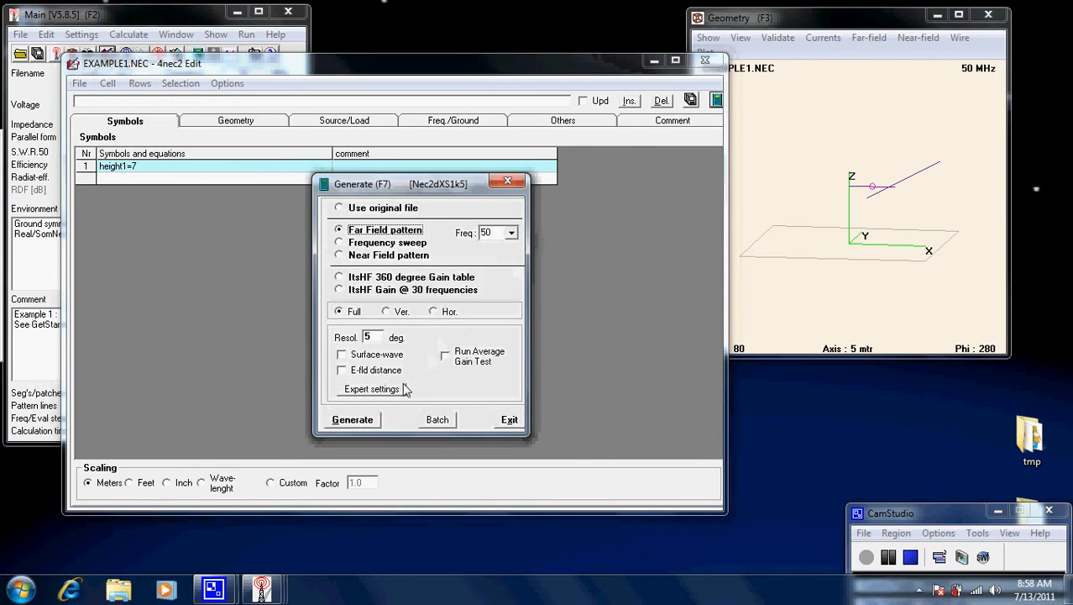
pyautogui.click(376, 419)
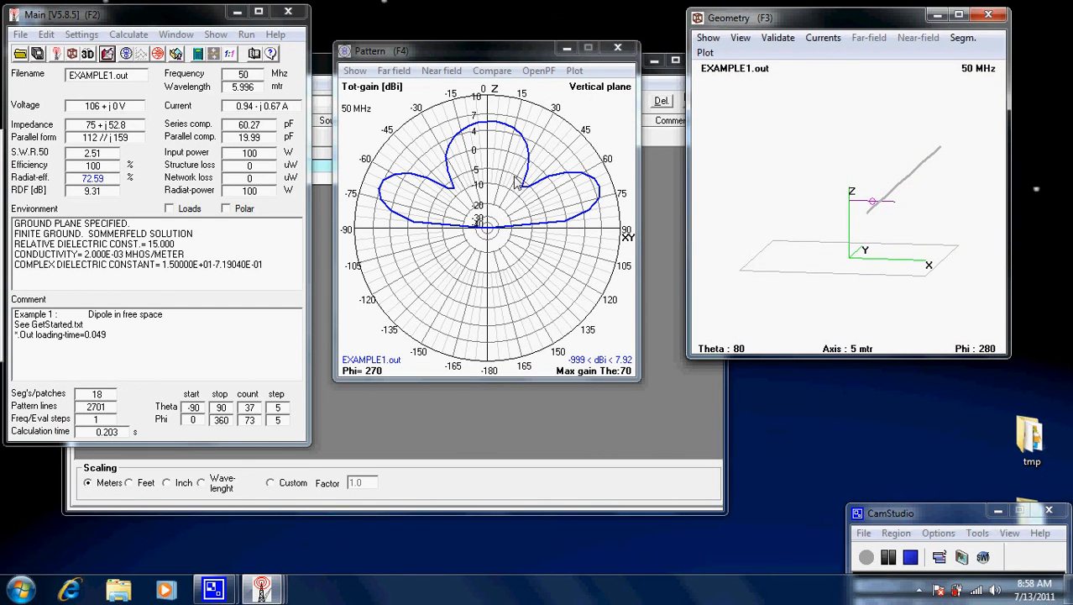
pyautogui.click(655, 196)
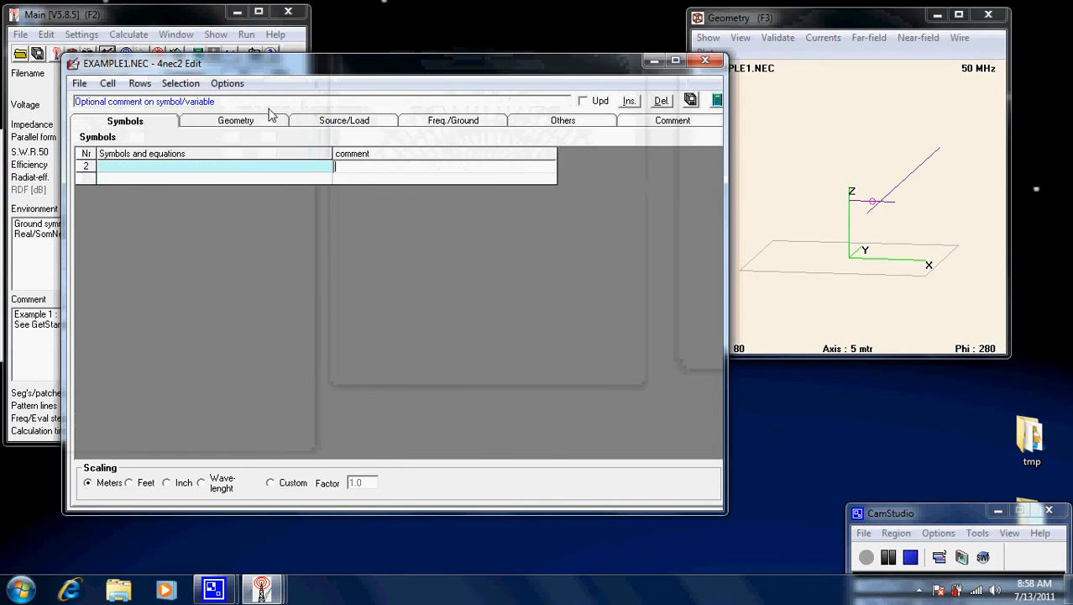
# Step: Review where height1 is used in the wire geometry and change the symbol definition to height1=6
pyautogui.click(227, 124)
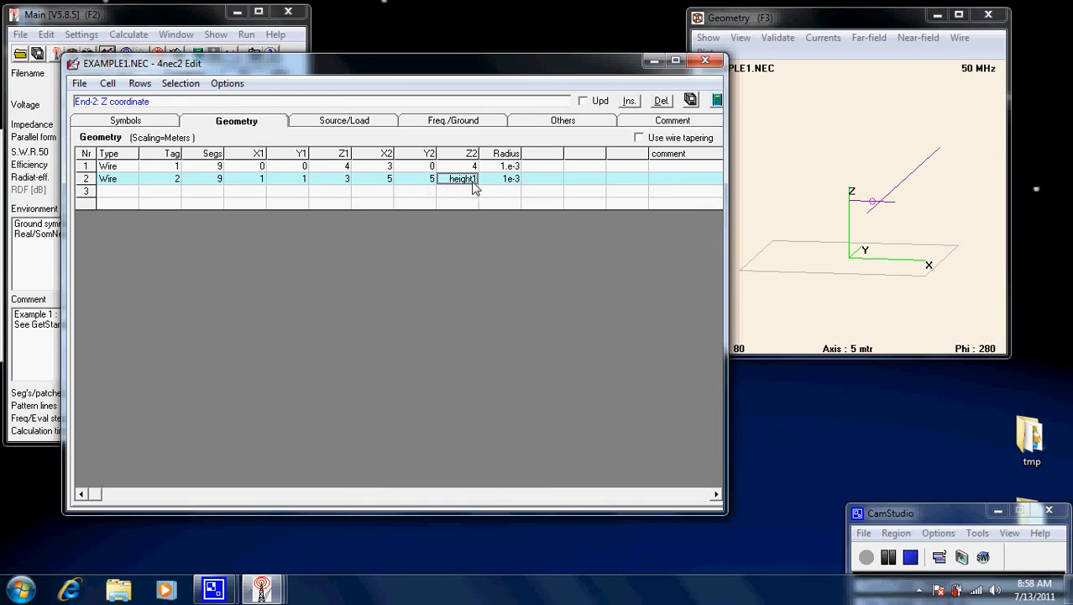
pyautogui.click(152, 125)
pyautogui.click(120, 168)
pyautogui.write('height1=7')
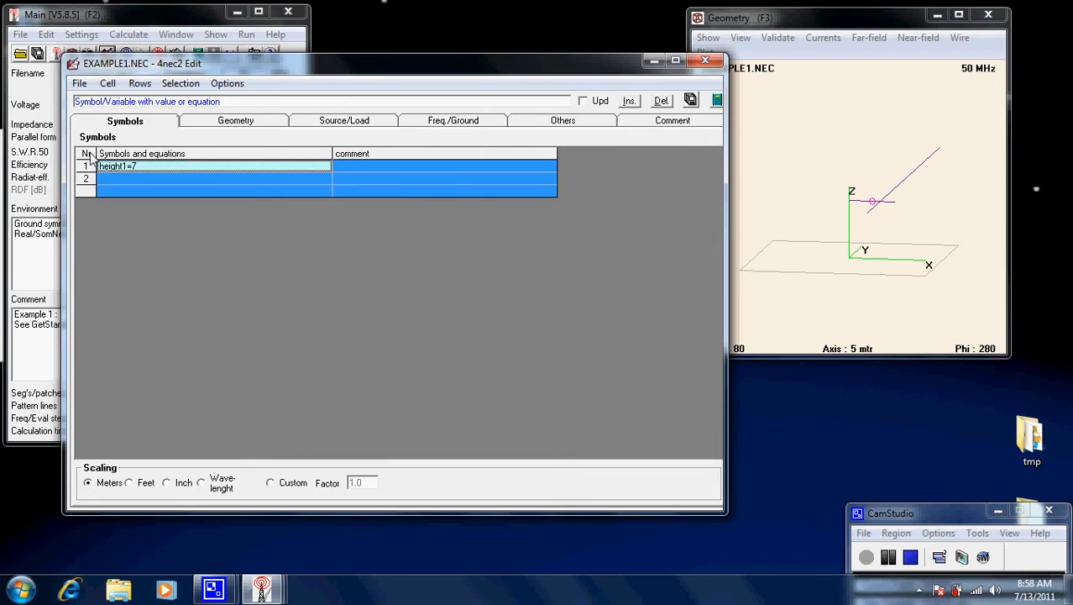
pyautogui.press('Return')
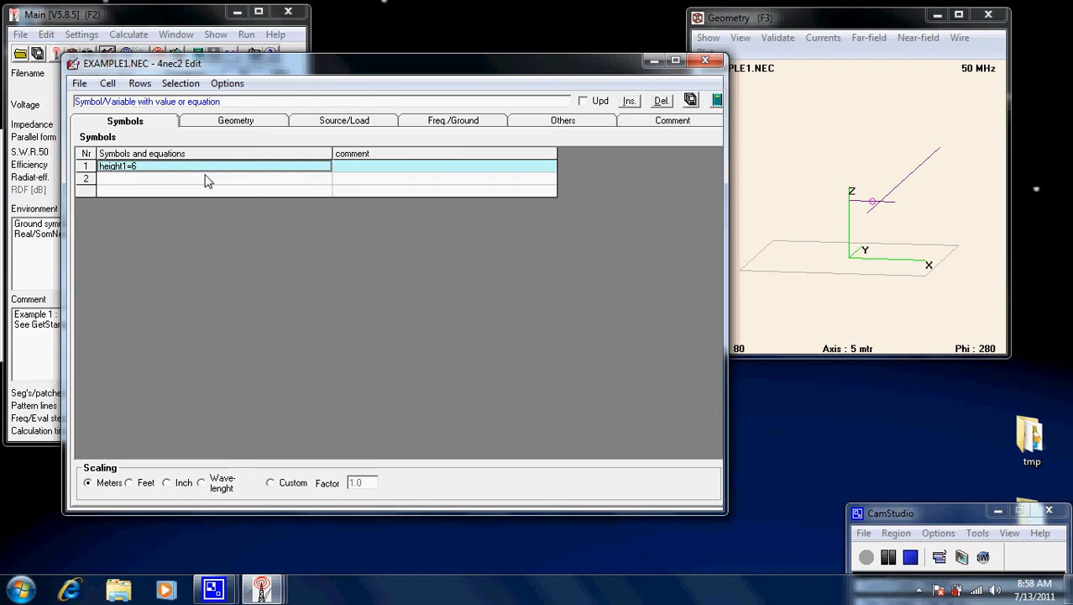
# Step: Set the first wire's Z2 coordinate to height1 and save the model
pyautogui.click(270, 124)
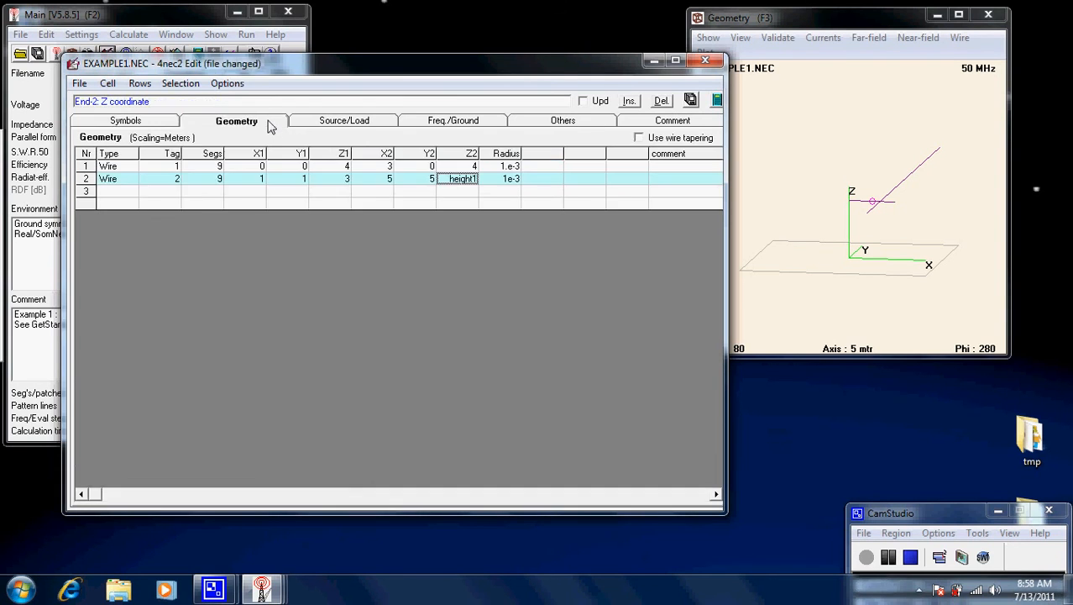
pyautogui.click(472, 166)
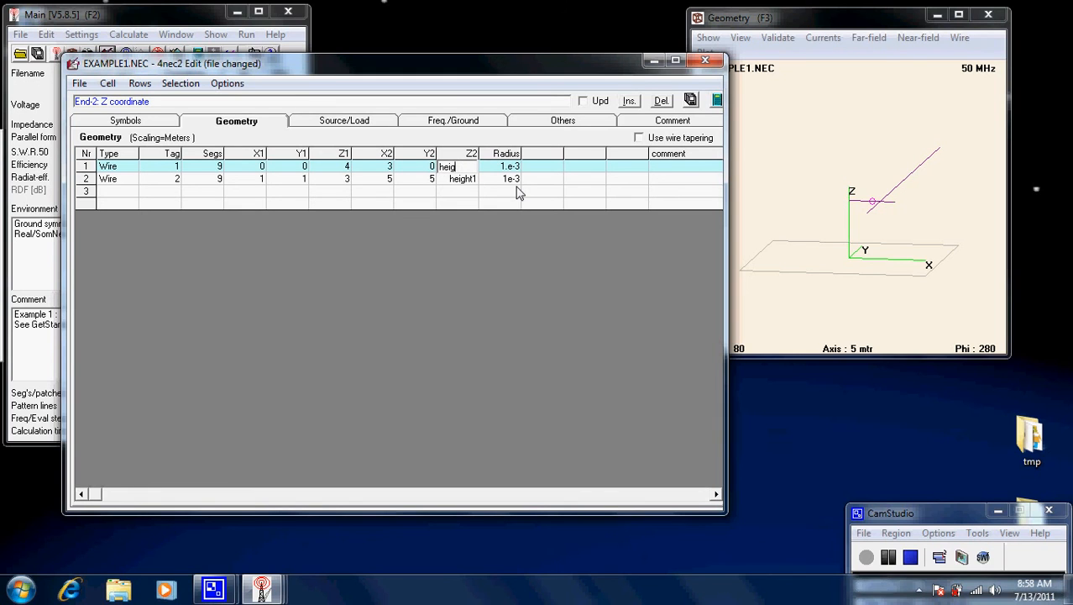
pyautogui.write('height1')
pyautogui.press('Return')
pyautogui.click(691, 101)
# Step: Check the height1 definition and its use in both wires, and recalculate the full far-field pattern at 50 MHz
pyautogui.click(152, 123)
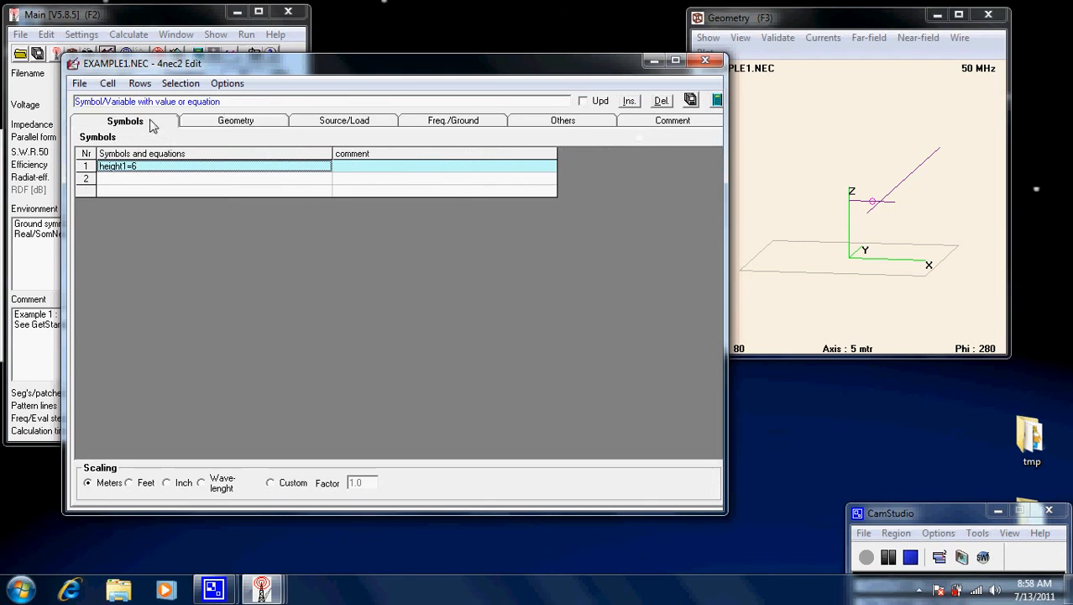
pyautogui.click(275, 126)
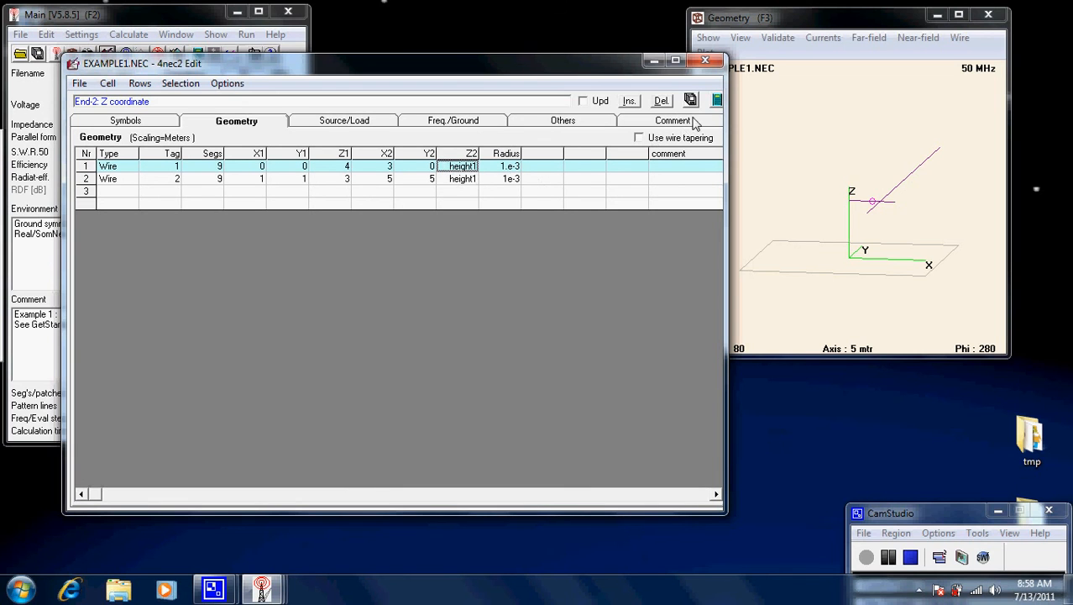
pyautogui.click(716, 101)
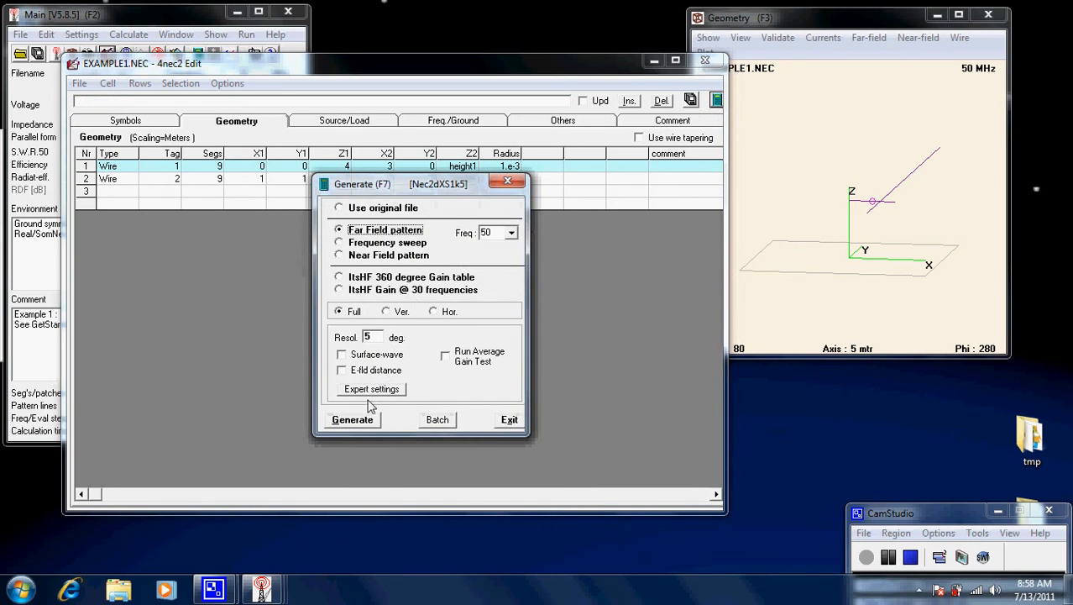
pyautogui.click(367, 418)
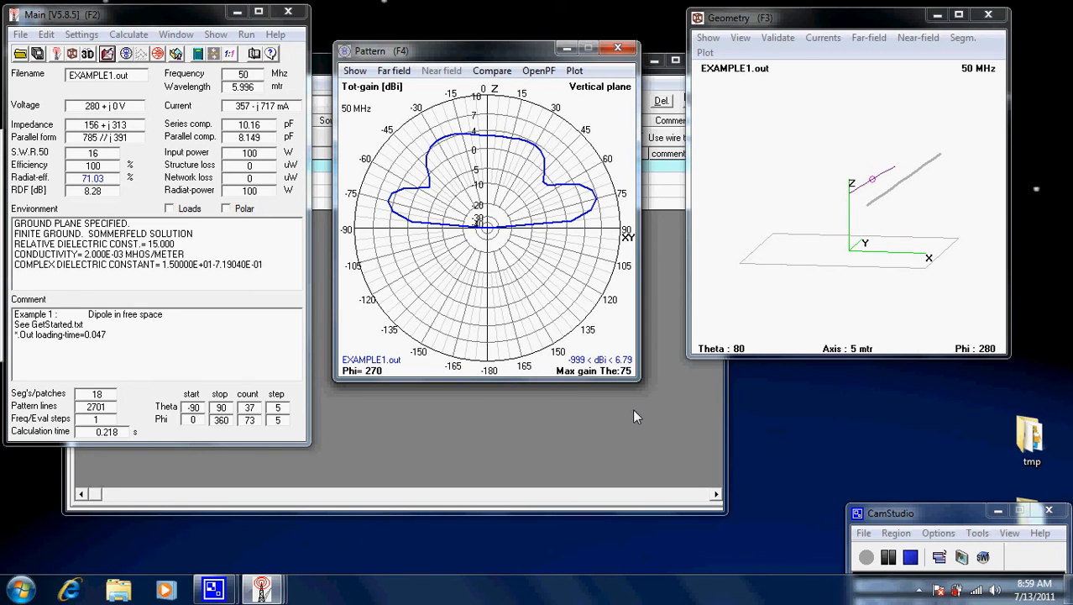
pyautogui.click(623, 443)
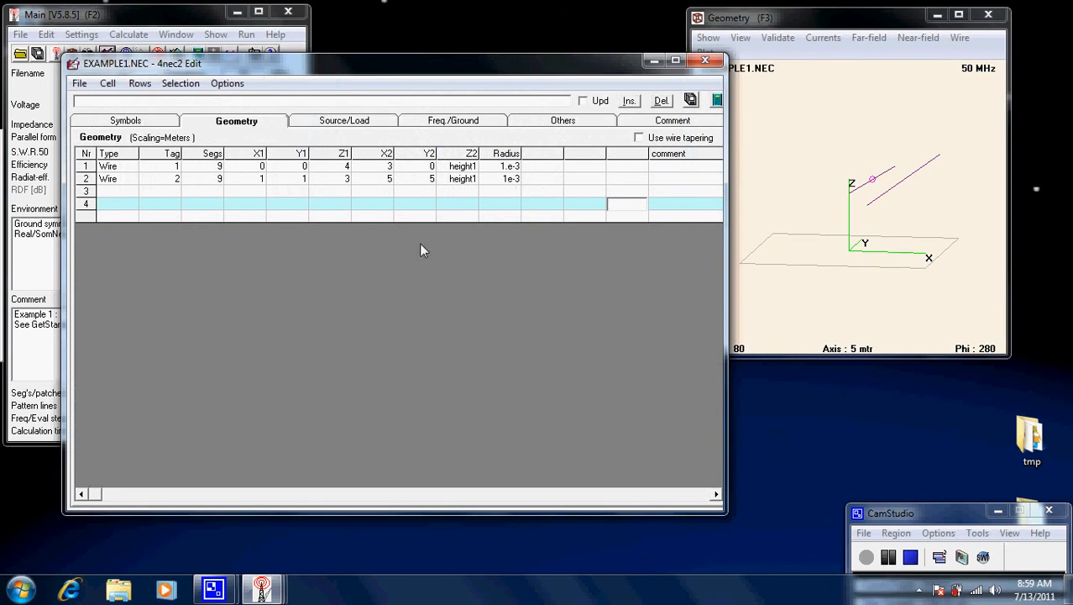
# Step: Close the NEC editor, choose Geometry edit as the default editor, and open the example model in it
pyautogui.click(157, 124)
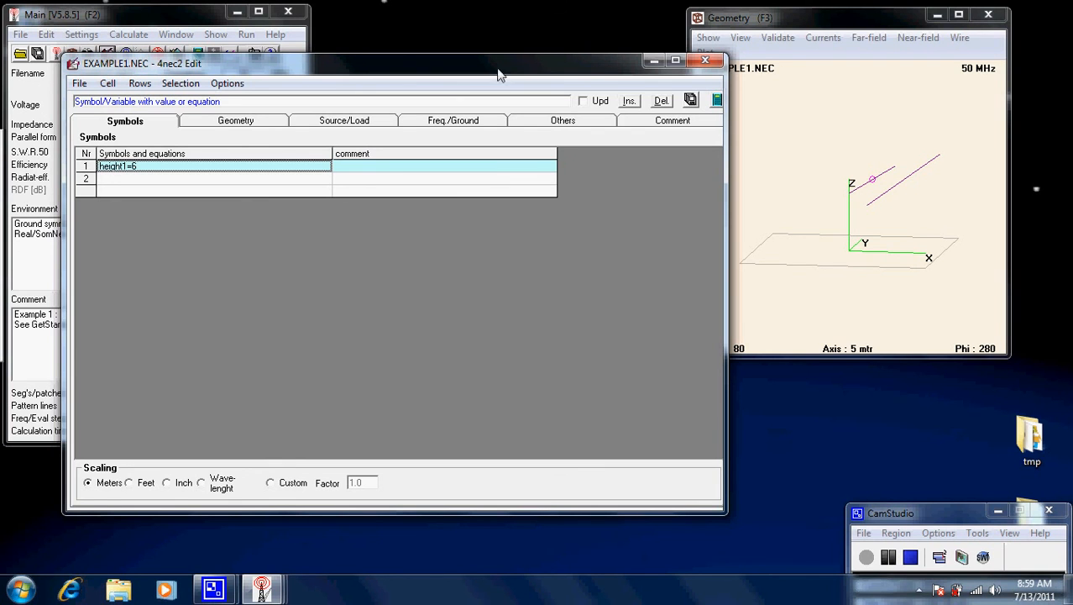
pyautogui.click(704, 63)
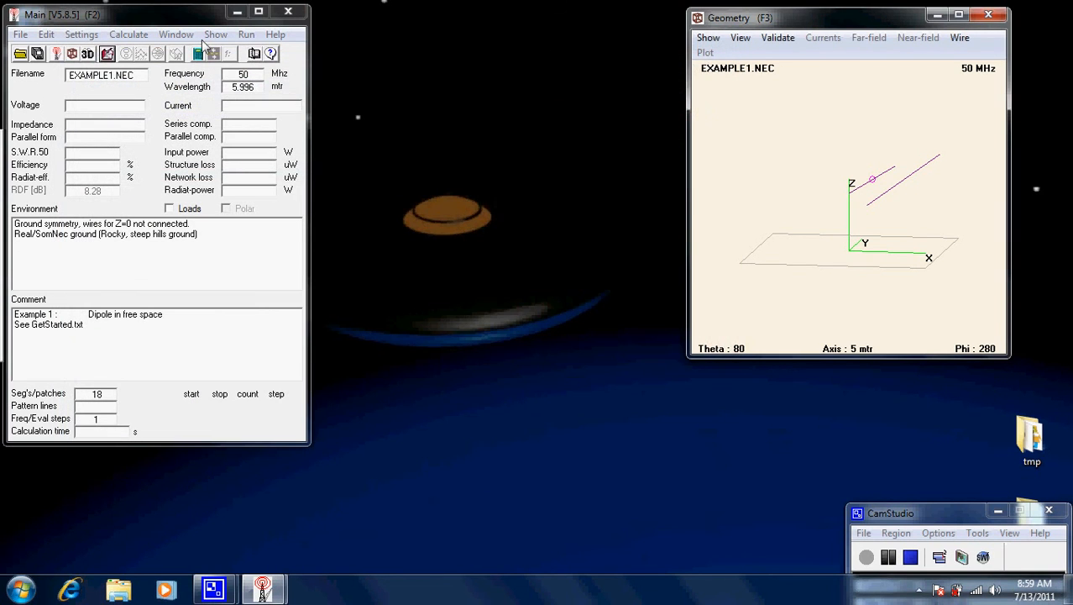
pyautogui.click(82, 35)
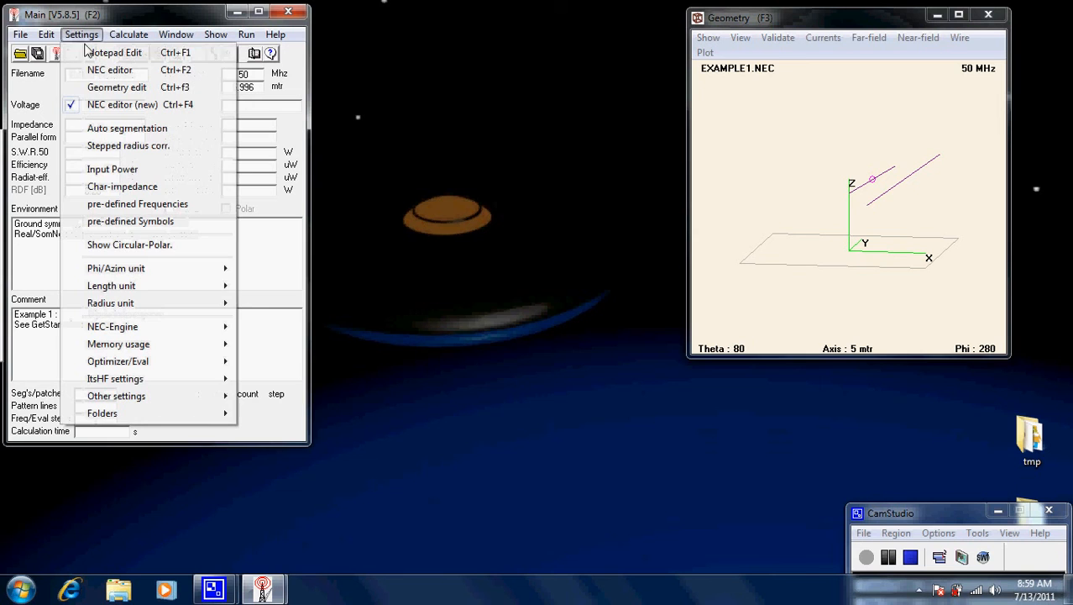
pyautogui.click(109, 90)
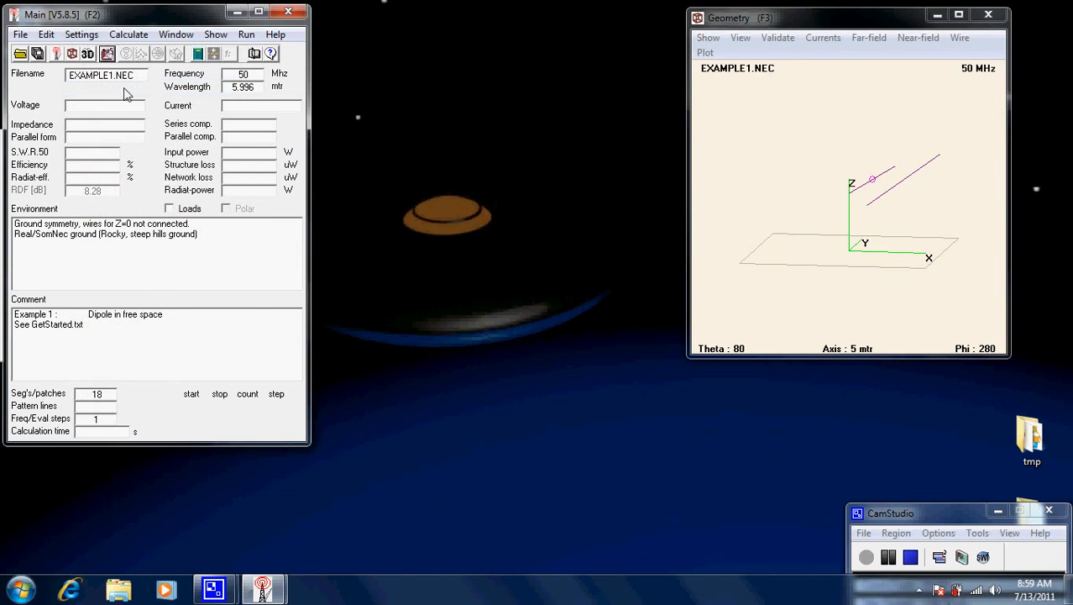
pyautogui.click(107, 54)
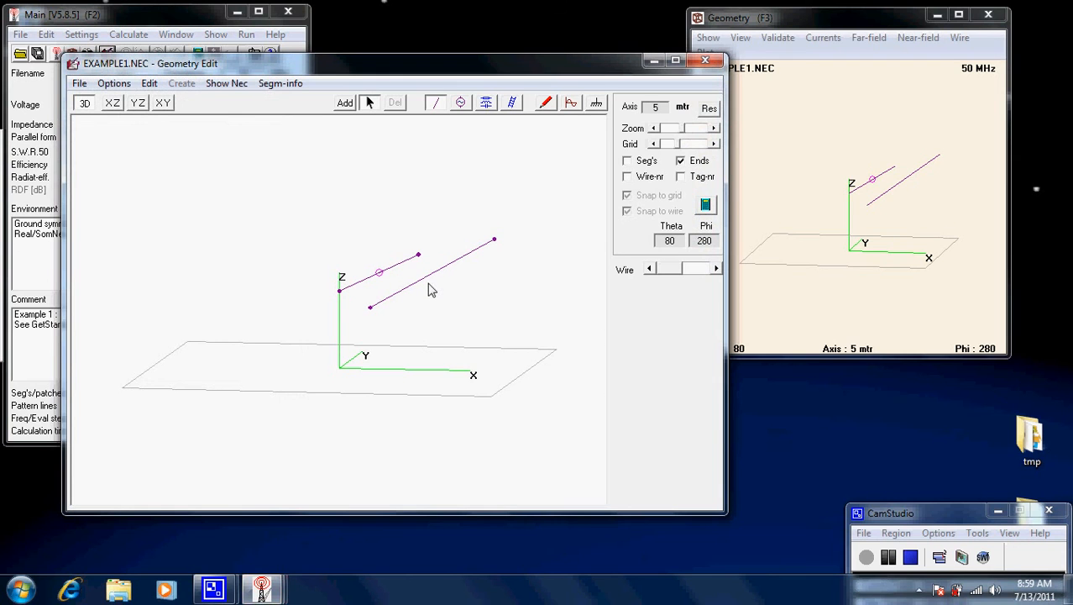
# Step: Create a new model in Geometry Edit and save it in the models folder as firsttry.NEC
pyautogui.click(78, 83)
pyautogui.click(101, 105)
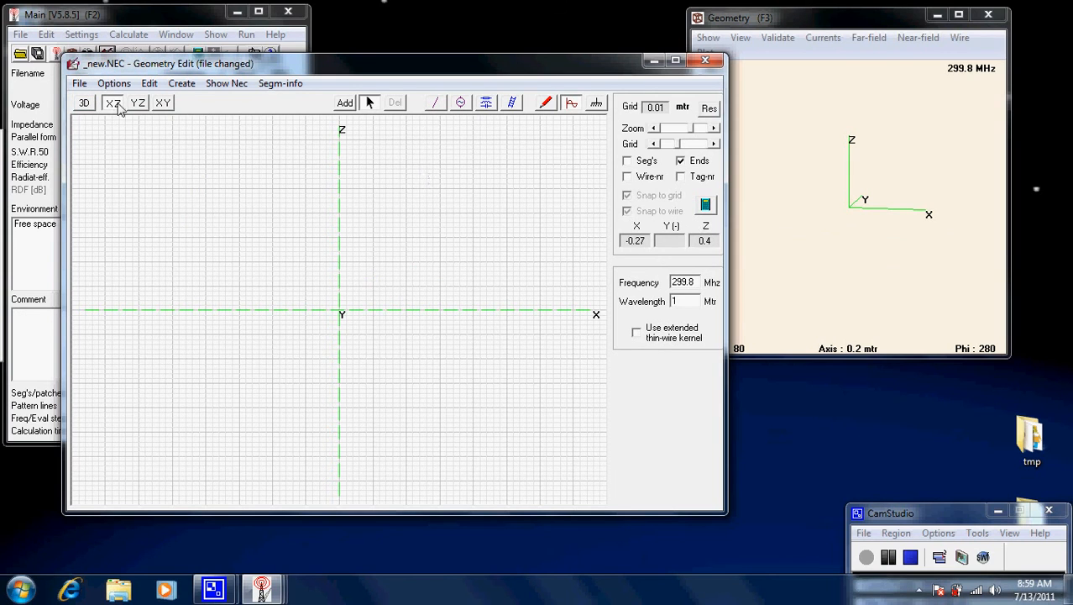
pyautogui.click(79, 83)
pyautogui.click(109, 155)
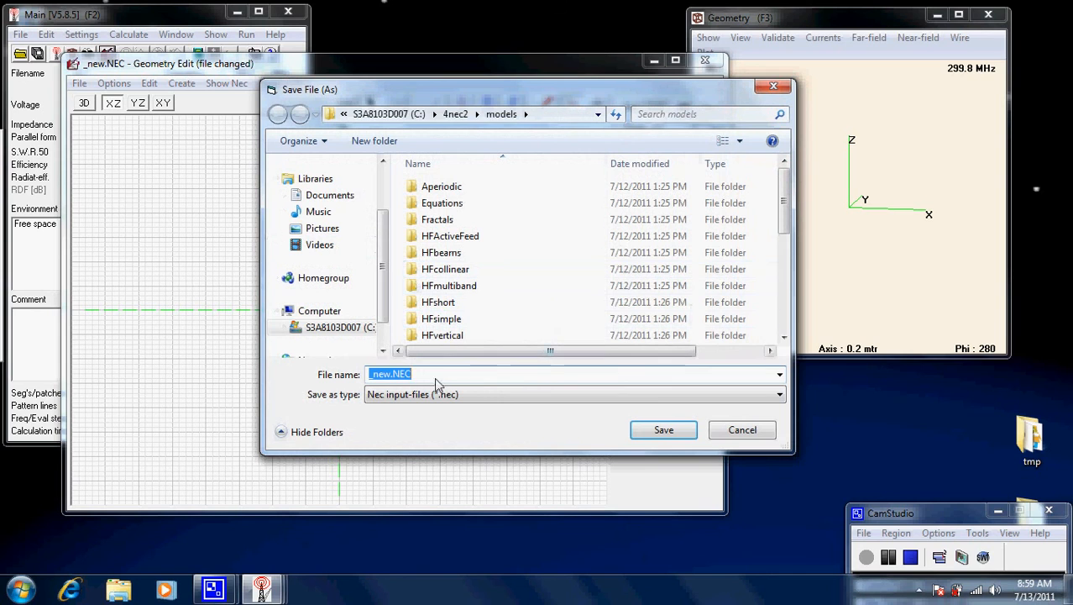
pyautogui.click(391, 374)
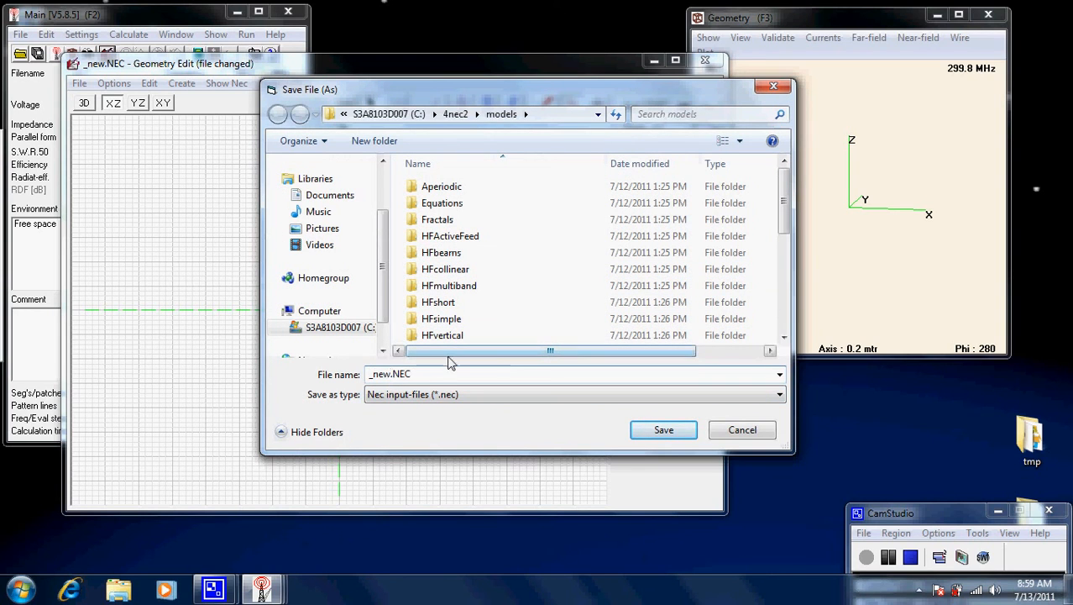
pyautogui.press('BackSpace')
pyautogui.press('BackSpace')
pyautogui.press('BackSpace')
pyautogui.press('BackSpace')
pyautogui.write('firsttry')
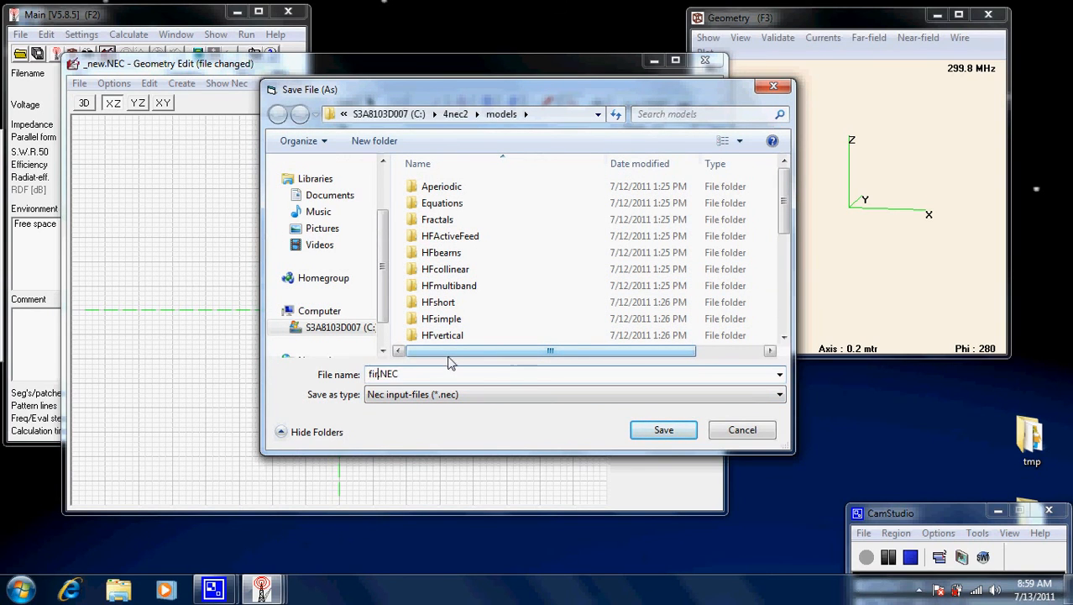
pyautogui.press('Return')
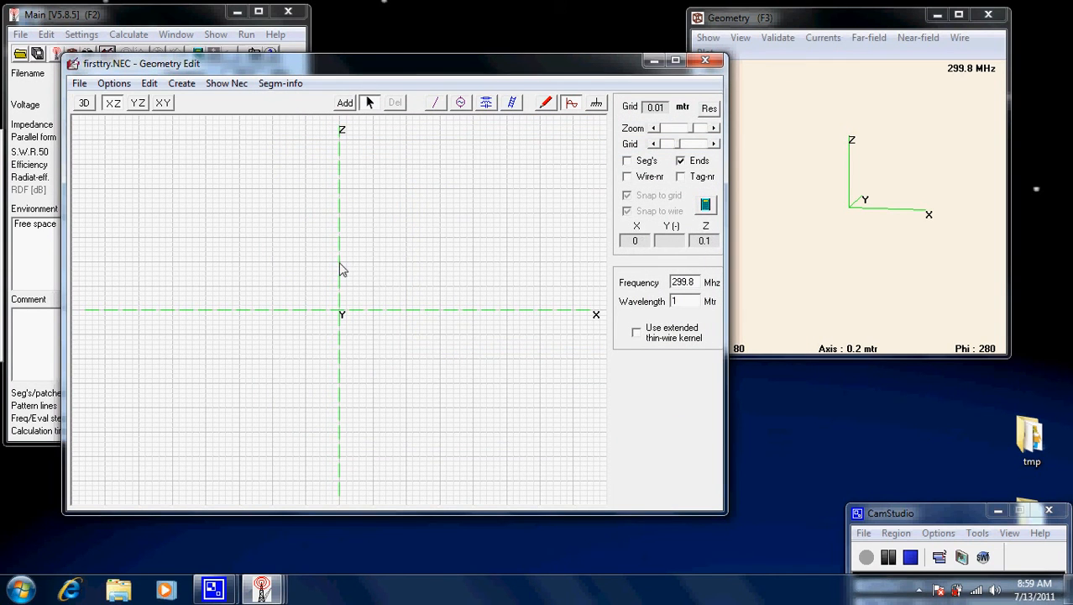
pyautogui.click(367, 105)
pyautogui.press('Return')
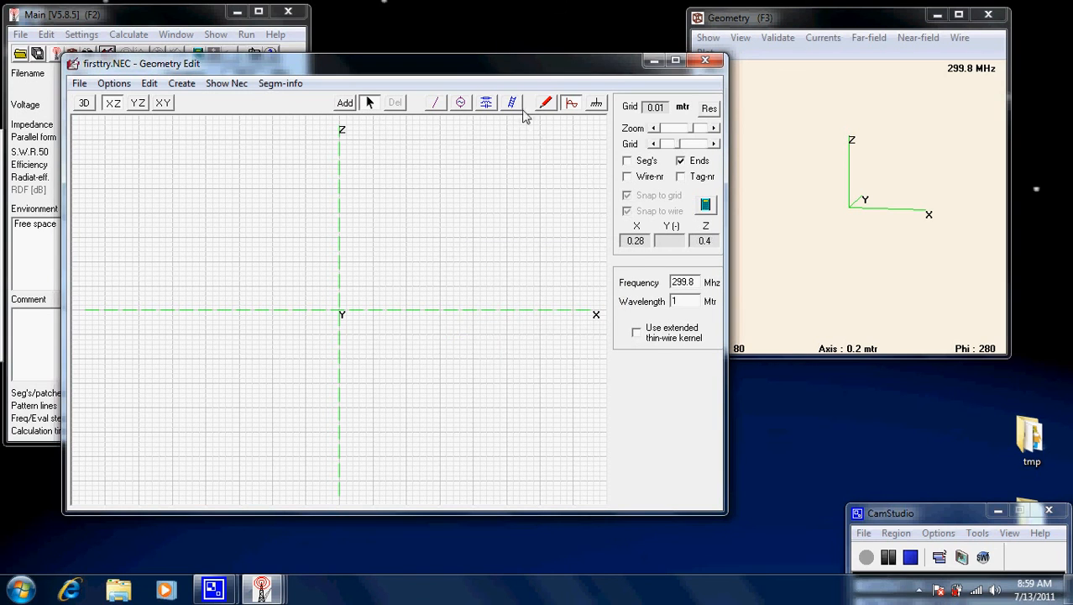